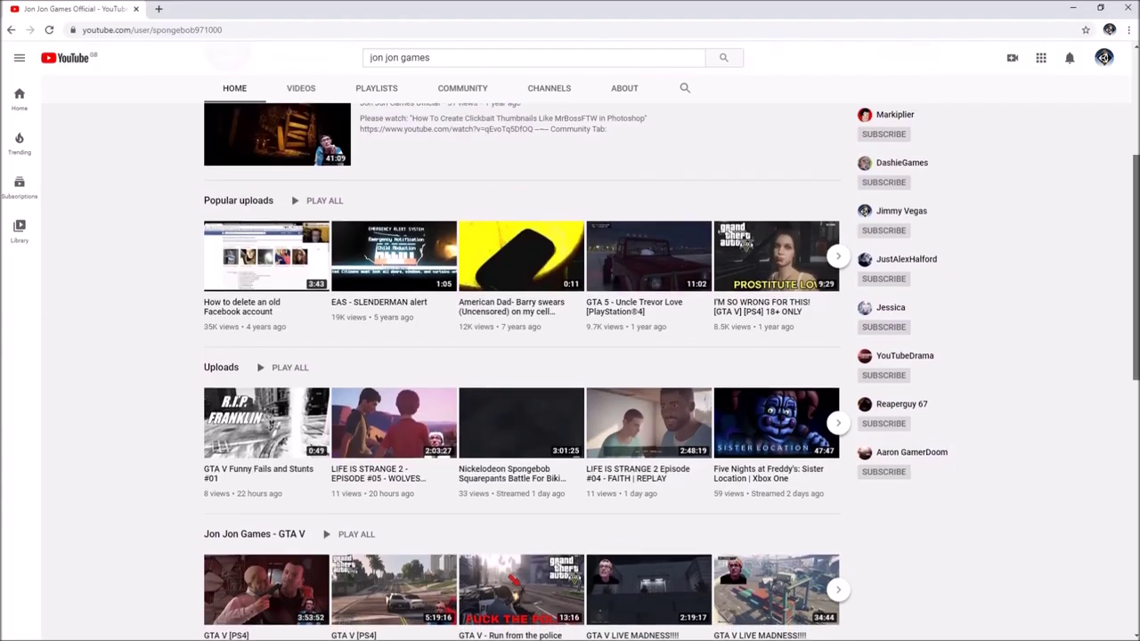
Step: Browse the channel's videos list, briefly opening the police chase GTA V video and returning
scroll(570, 374, "down", 2)
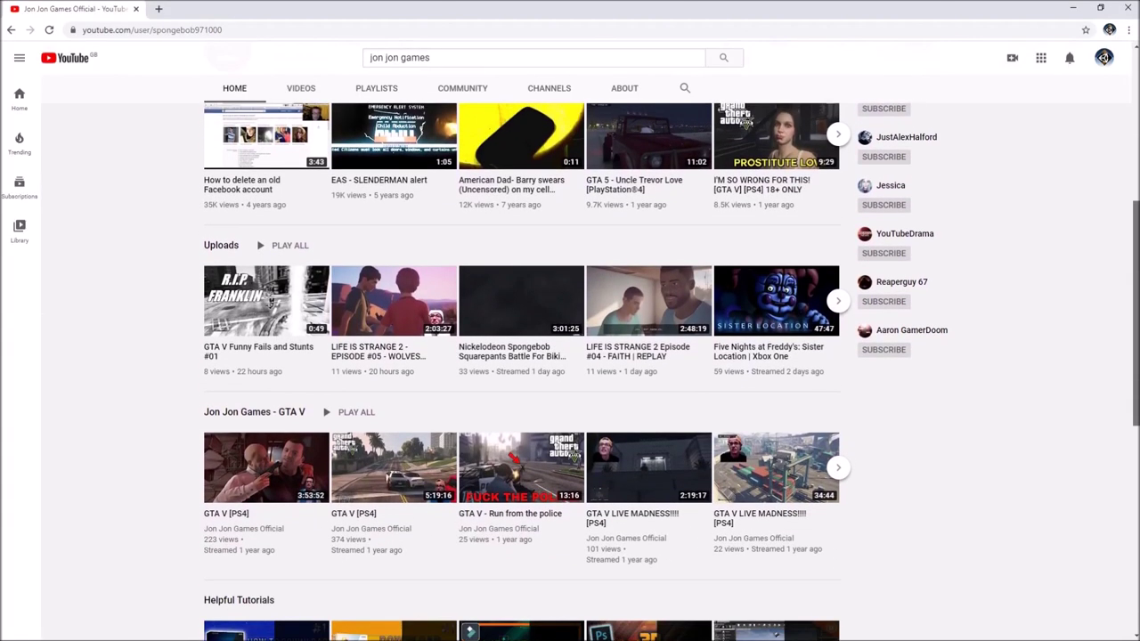
scroll(1136, 406, "down", 2)
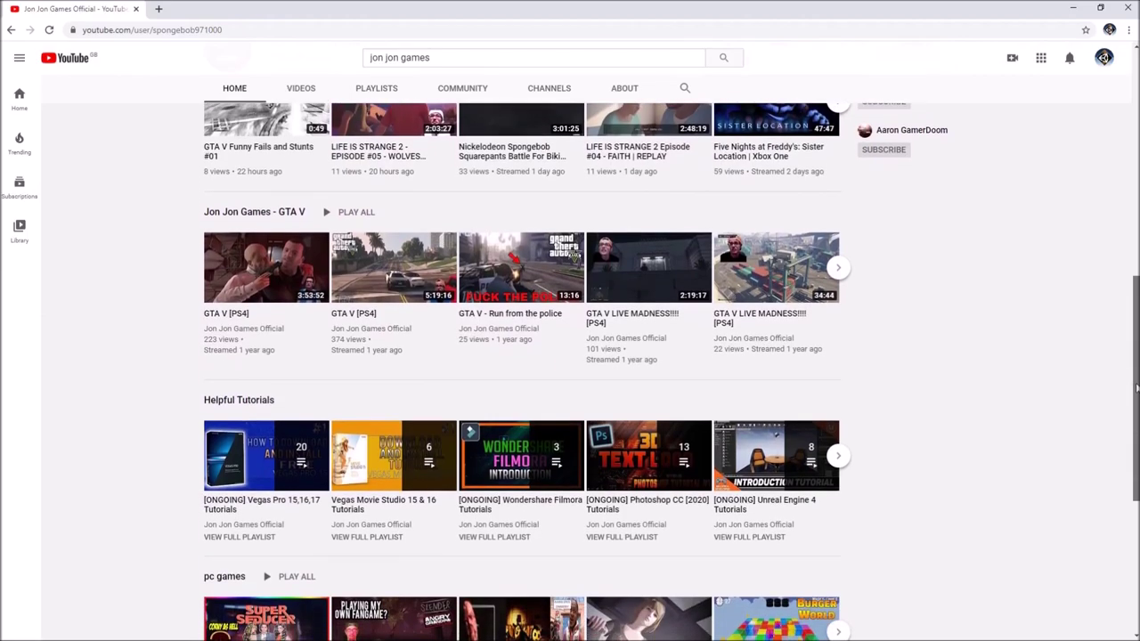
scroll(1136, 406, "down", 1)
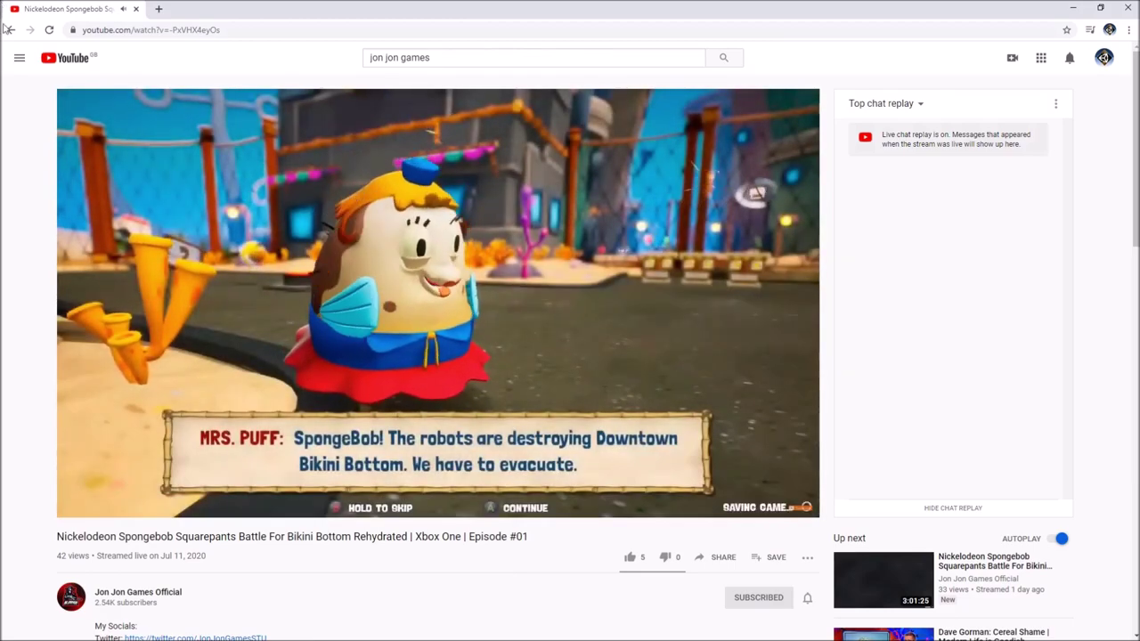
left_click(11, 29)
left_click(570, 563)
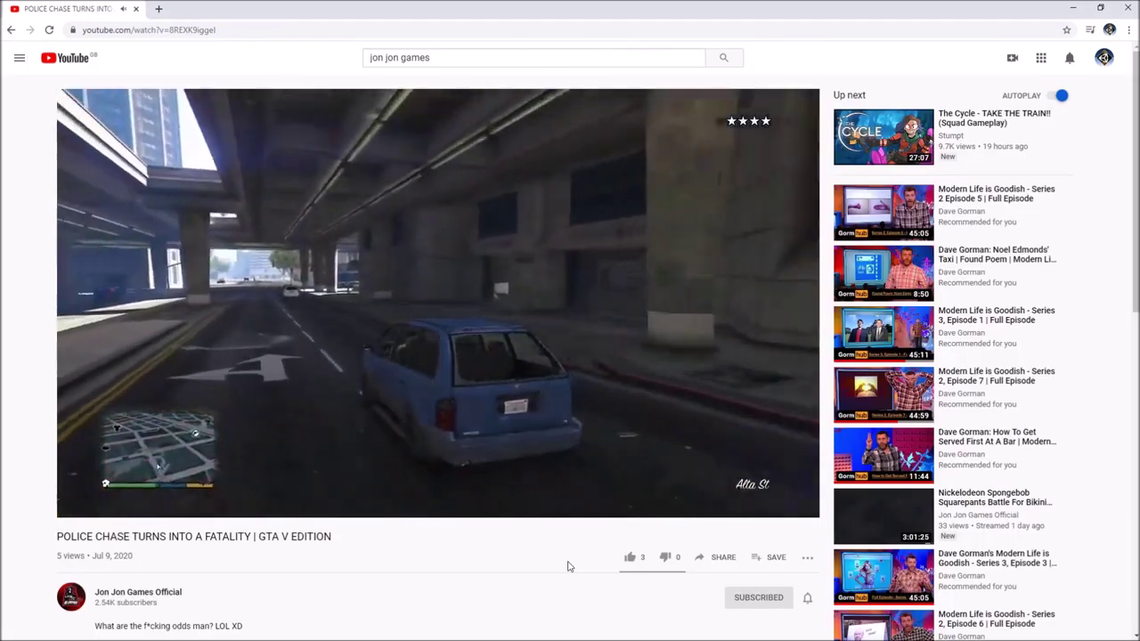
key("alt+Left")
scroll(1135, 151, "up", 3)
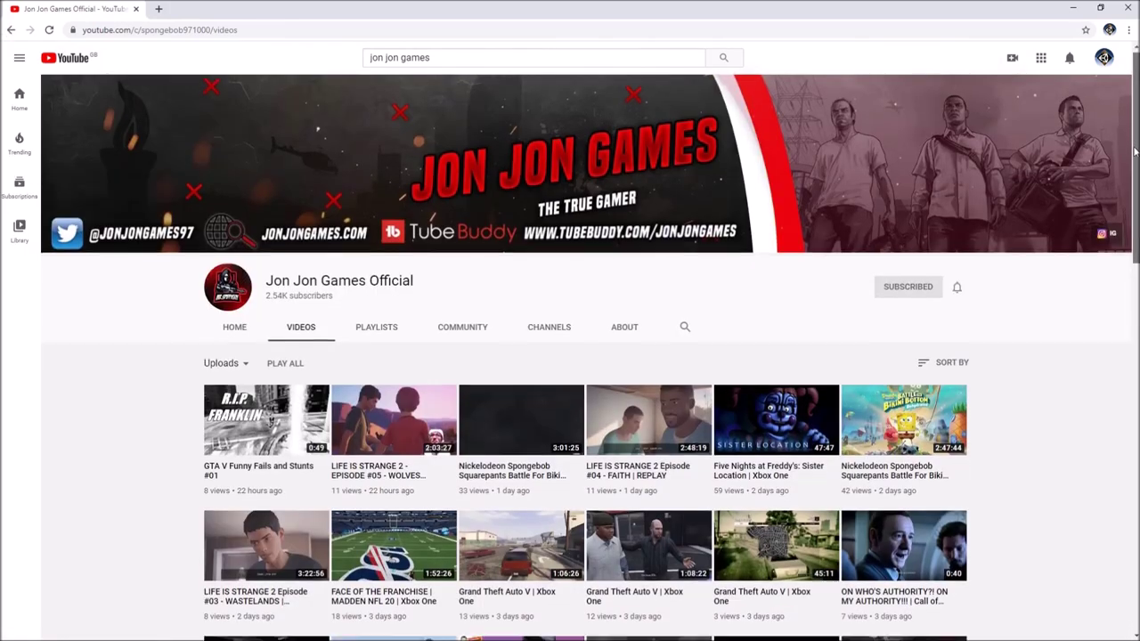
left_click_drag(1135, 152, 1128, 228)
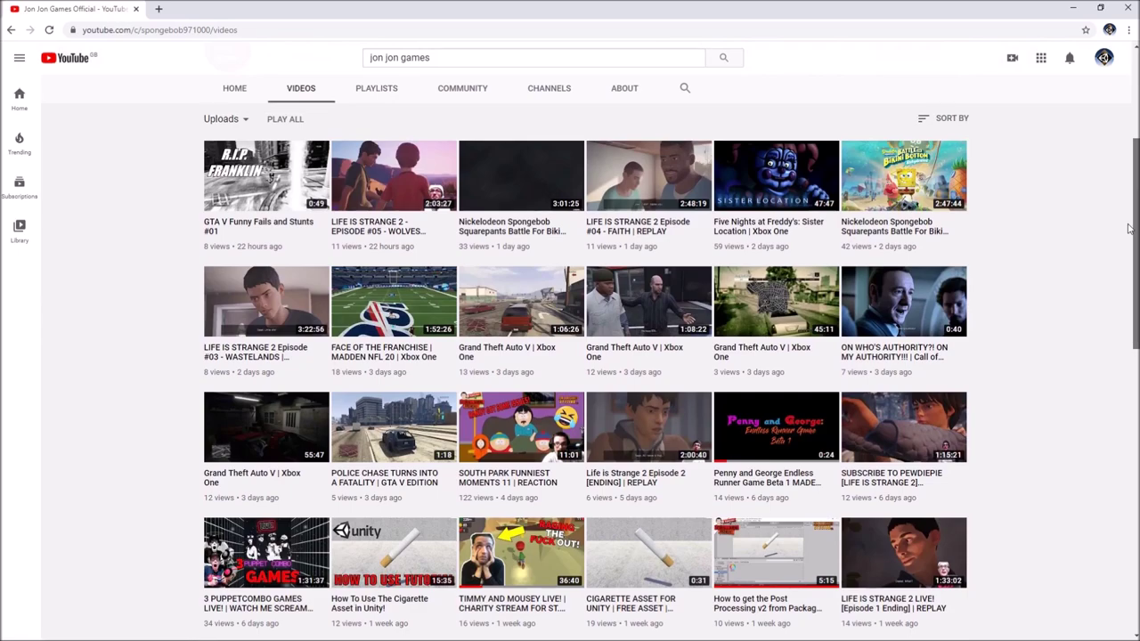
scroll(1128, 228, "down", 5)
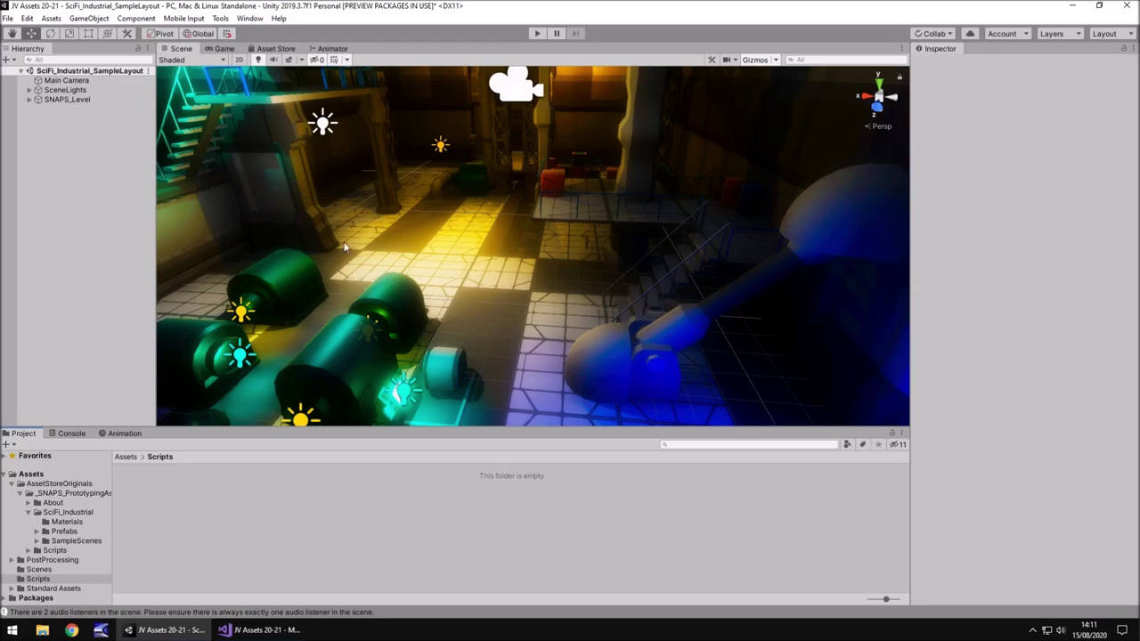
Step: Orbit the Scene view to a wider angle and select the Main Camera
right_click_drag(454, 255, 528, 312)
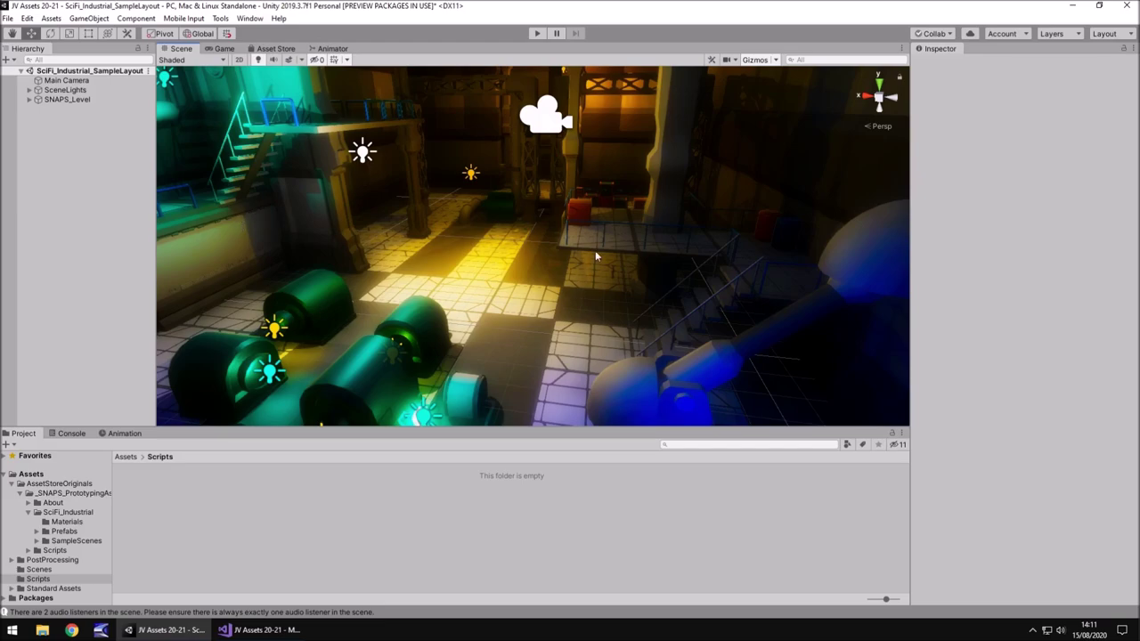
right_click_drag(562, 251, 629, 238)
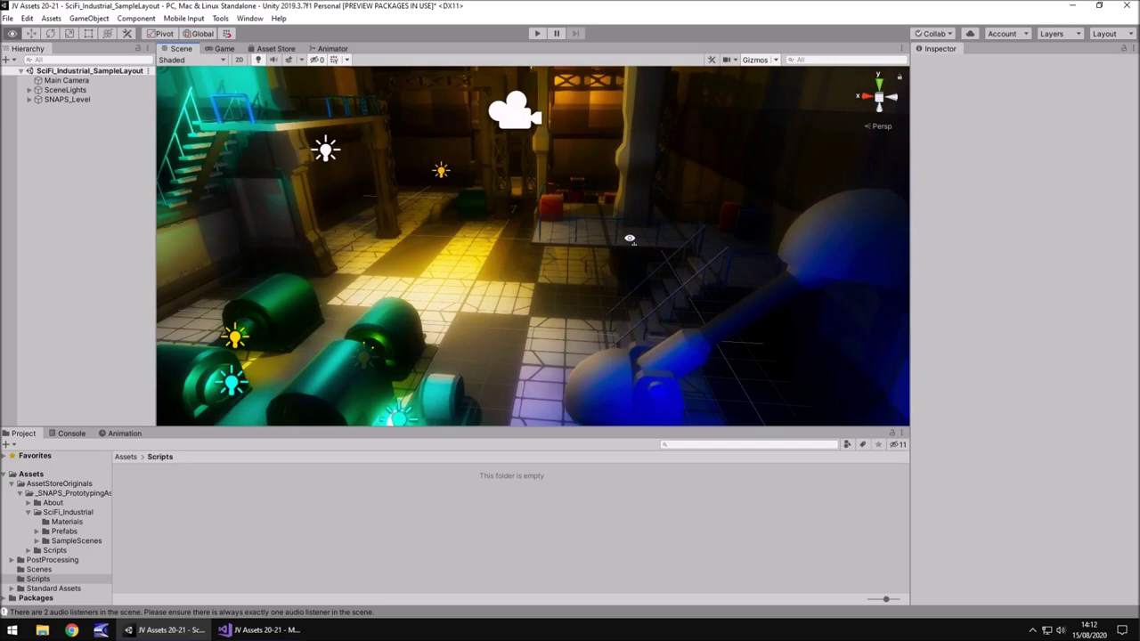
right_click_drag(538, 212, 541, 294)
left_click(547, 303)
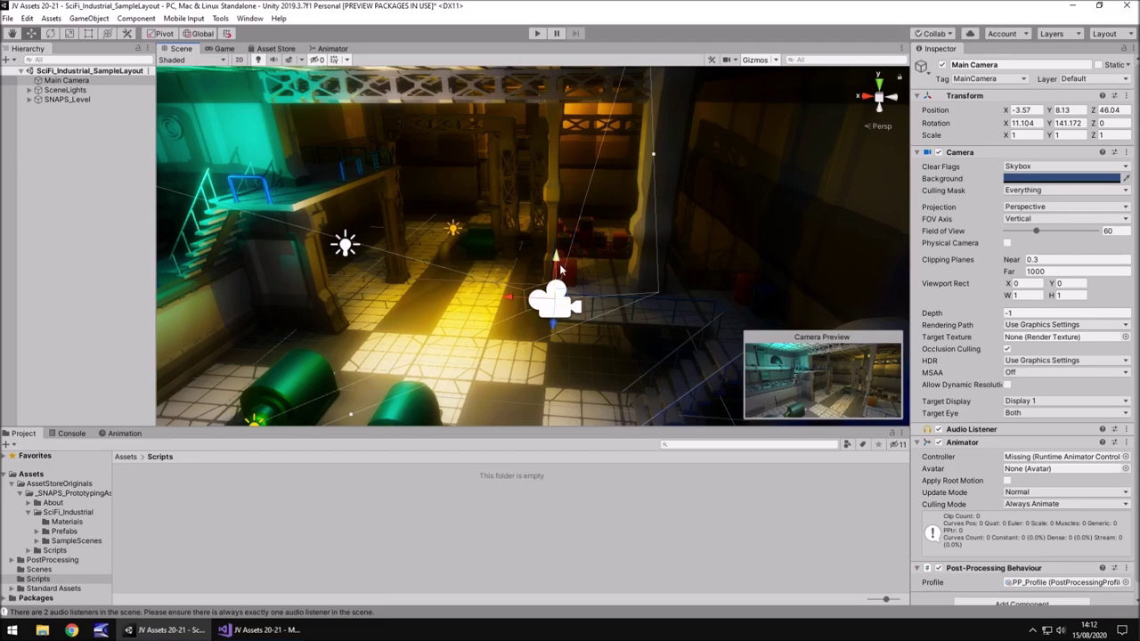
Step: Lower the Main Camera, tilt it down to 22.91 and swing it toward a new direction
right_click_drag(560, 266, 518, 244)
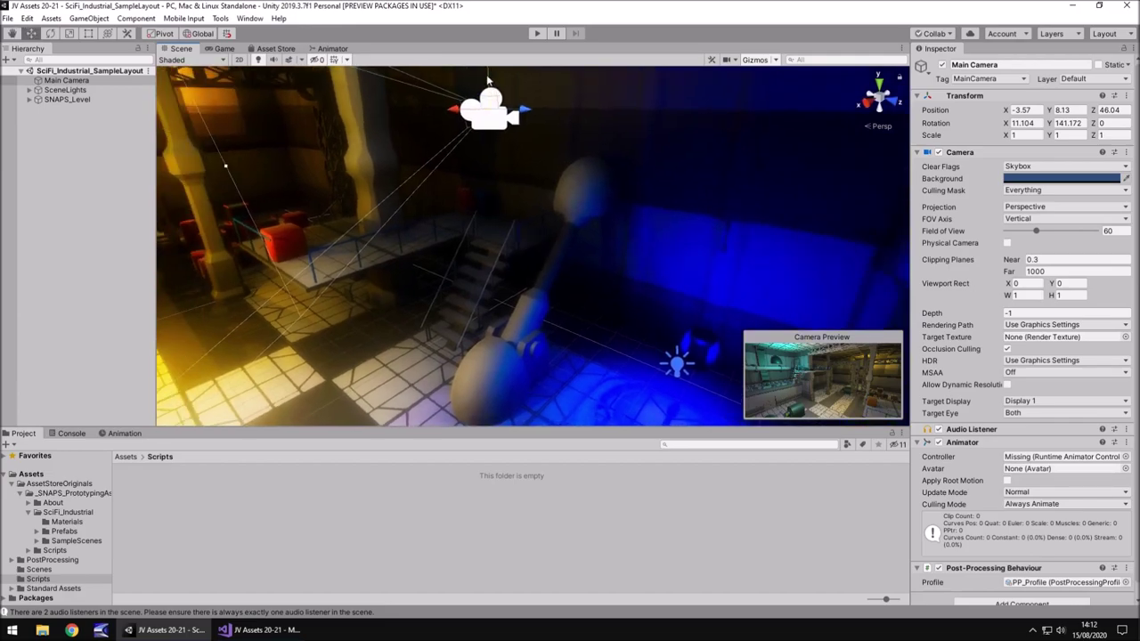
left_click_drag(491, 87, 497, 334)
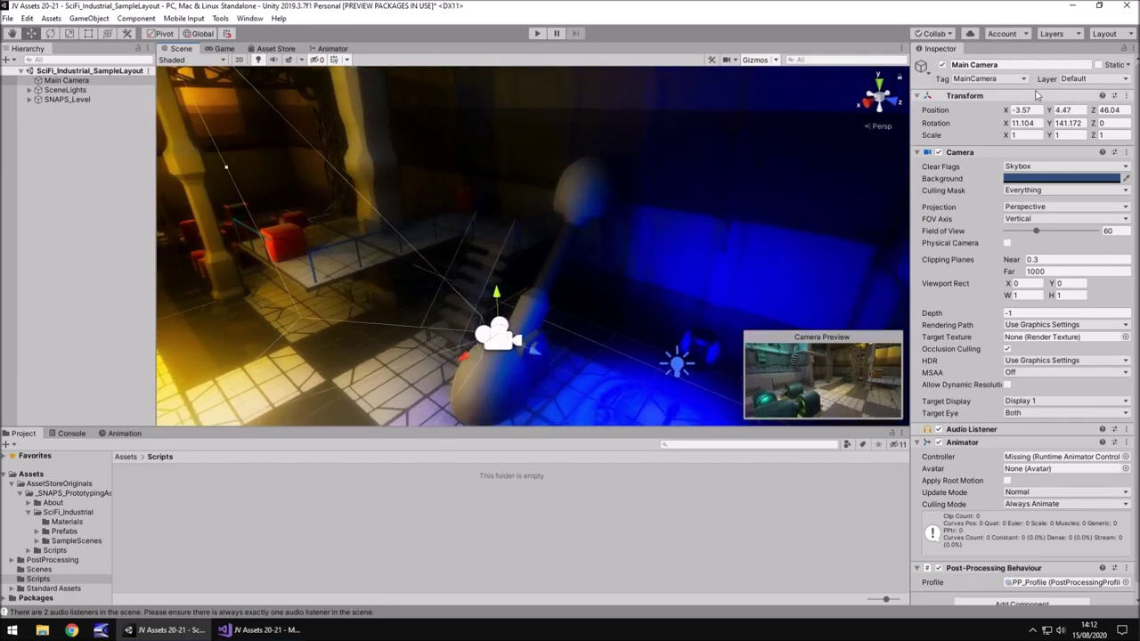
left_click(1015, 123)
type("31.16")
key("ctrl+a")
type("22.91")
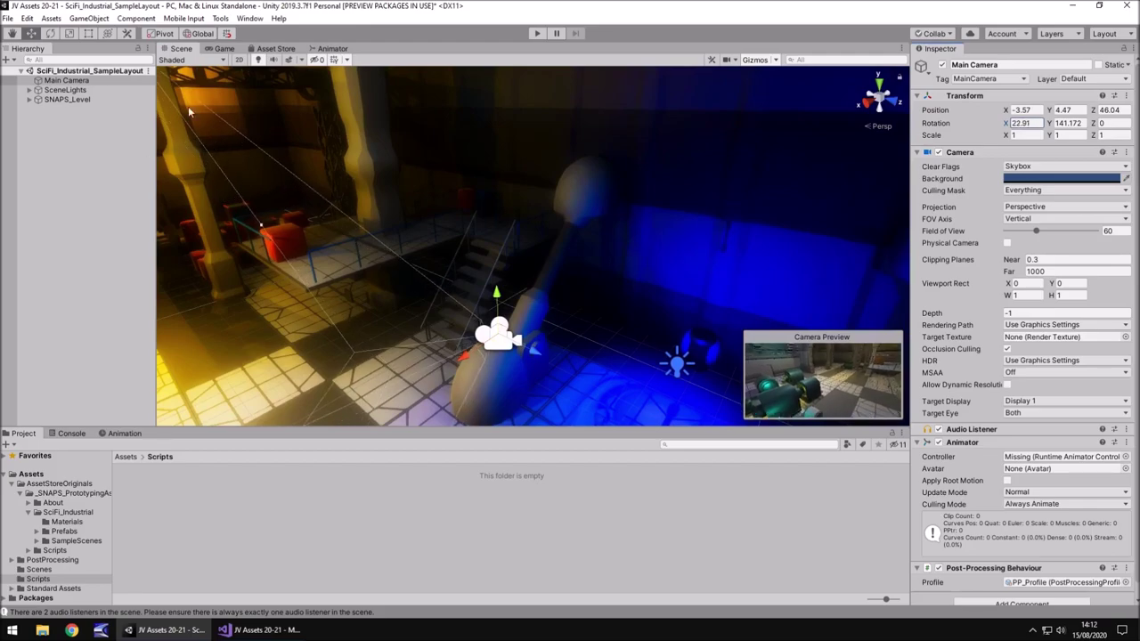
left_click_drag(1051, 127, 746, 277)
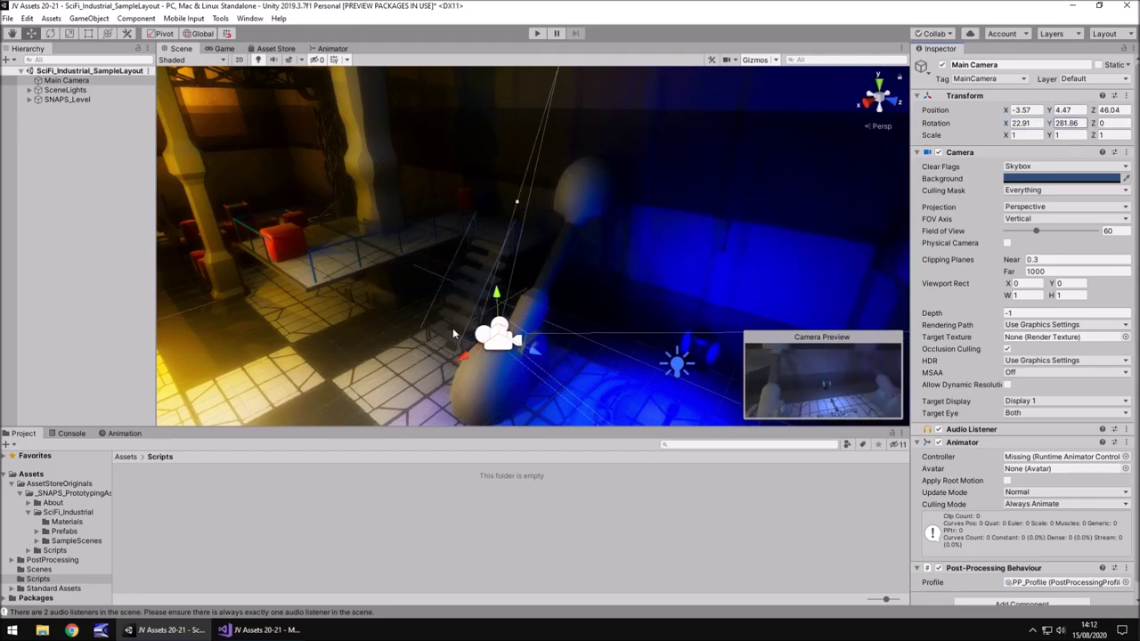
Step: Duplicate the camera and move and turn the copy toward the upper left
key("ctrl+d")
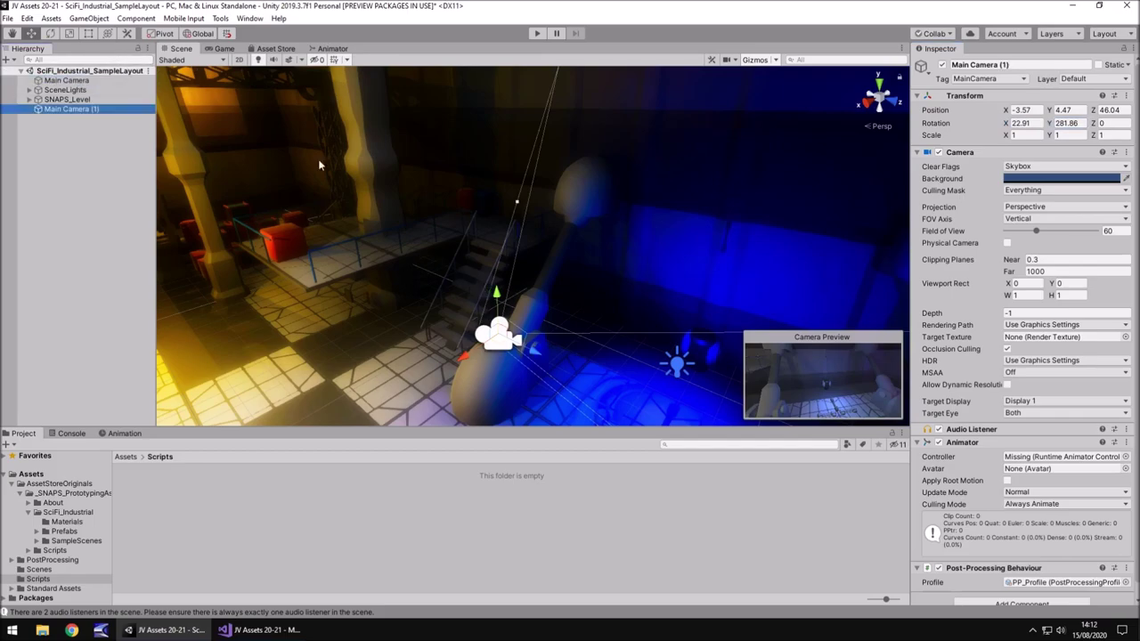
left_click_drag(516, 347, 241, 210)
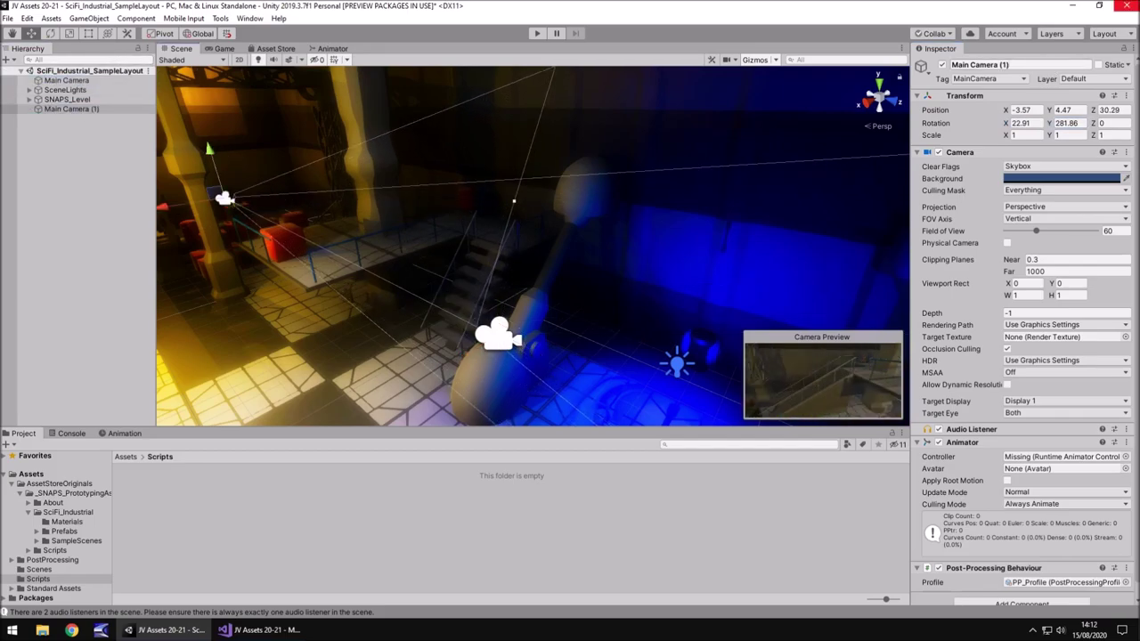
left_click_drag(1049, 123, 879, 154)
left_click_drag(491, 207, 346, 217, "alt")
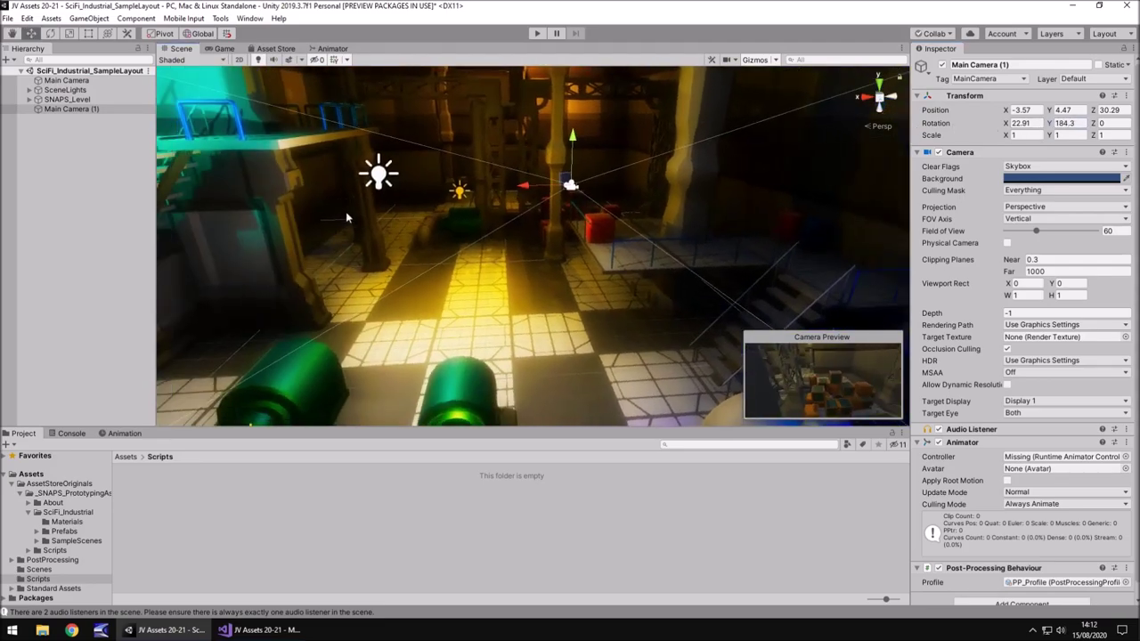
Step: Make a third camera, shifting it sideways, turning it, and nudging it toward the lower left
key("ctrl+d")
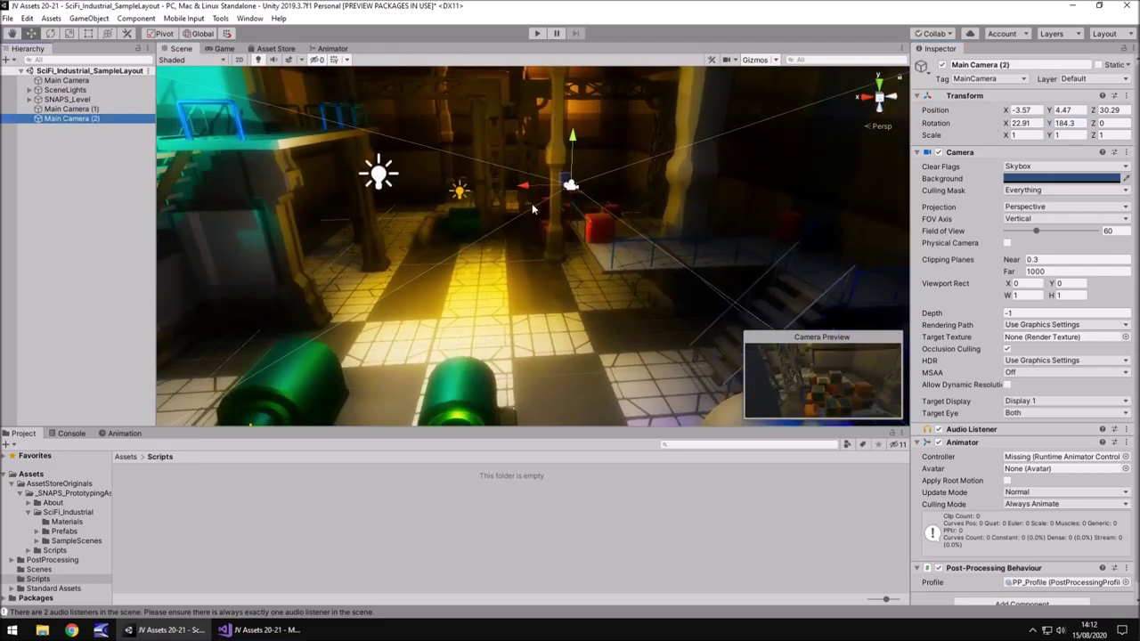
left_click_drag(508, 193, 383, 187)
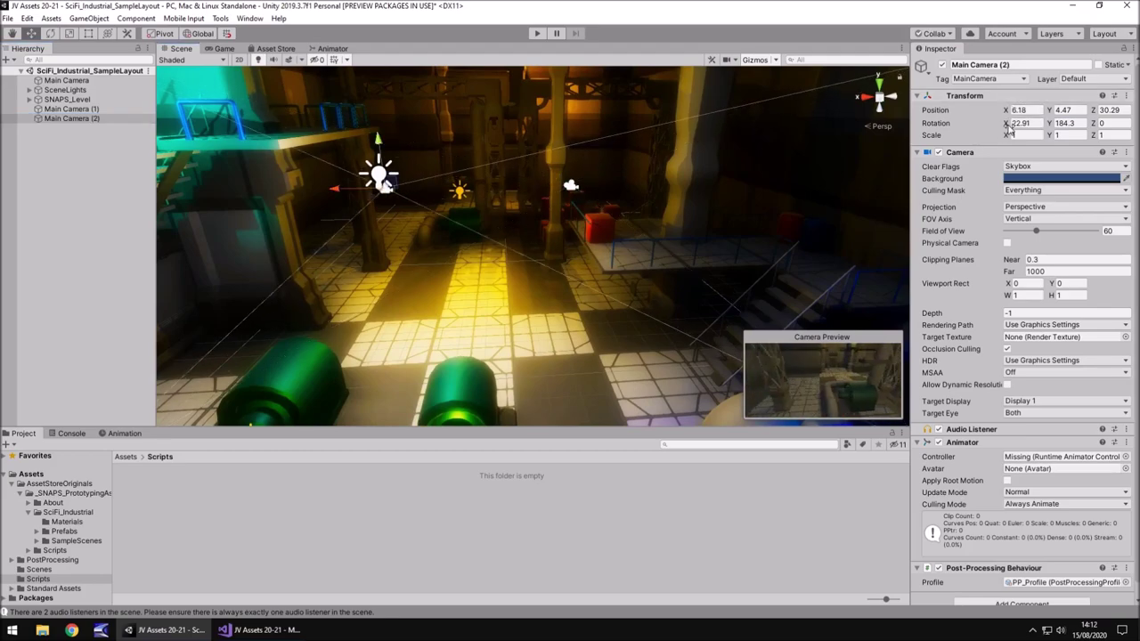
left_click_drag(1049, 125, 623, 223)
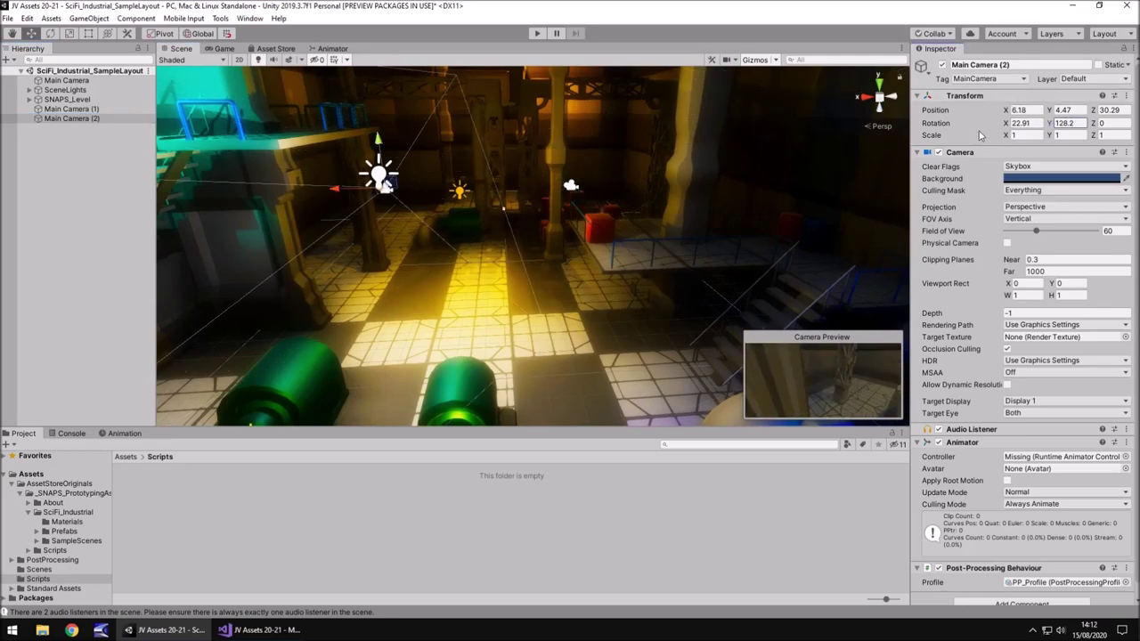
left_click_drag(381, 189, 373, 196)
mouse_move(371, 150)
left_mouse_down()
mouse_move(370, 115)
mouse_move(371, 157)
left_mouse_up()
left_click_drag(369, 221, 354, 233)
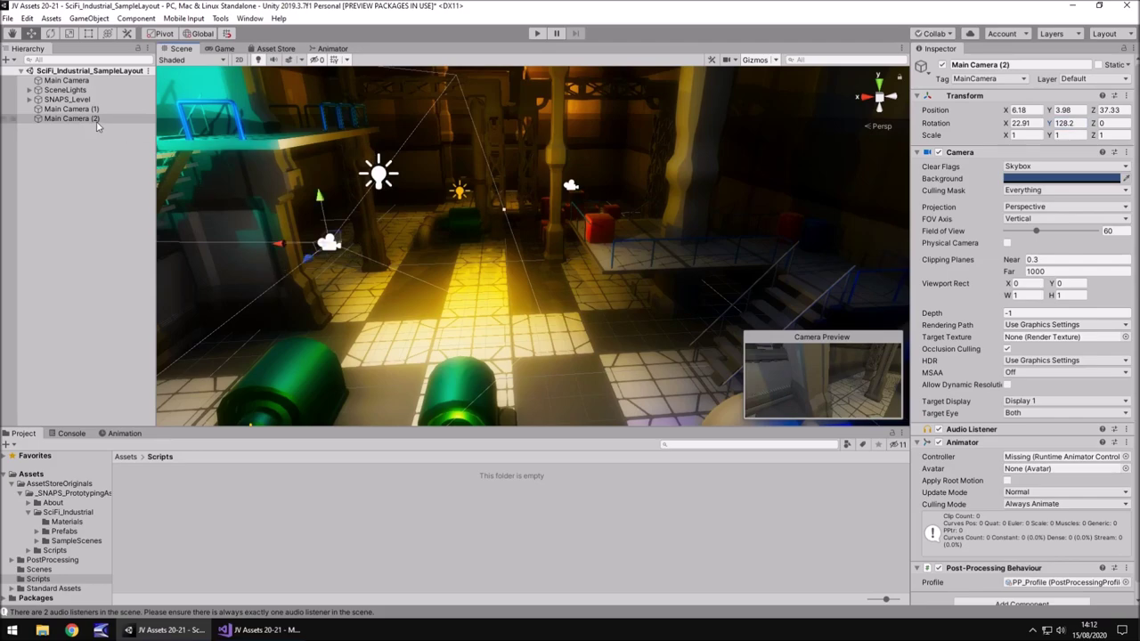
Step: Add a fourth camera at 6.18, 3.98, 48.33 with rotation 22.91, 198.4, 0
key("ctrl+d")
left_click_drag(492, 198, 399, 218, "alt")
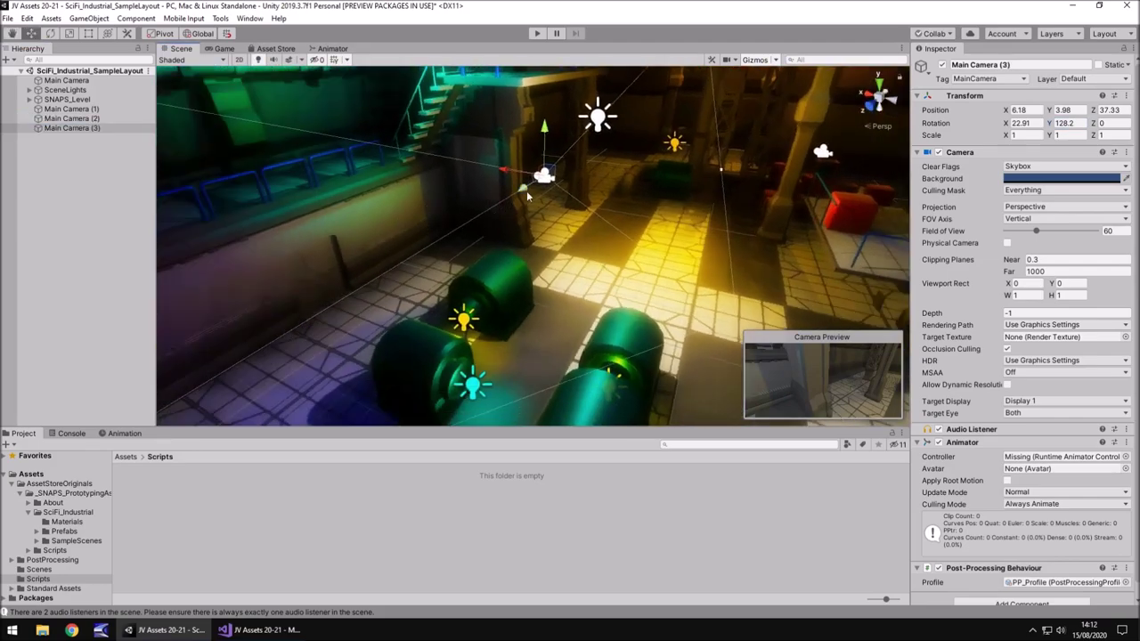
left_click_drag(527, 191, 374, 276)
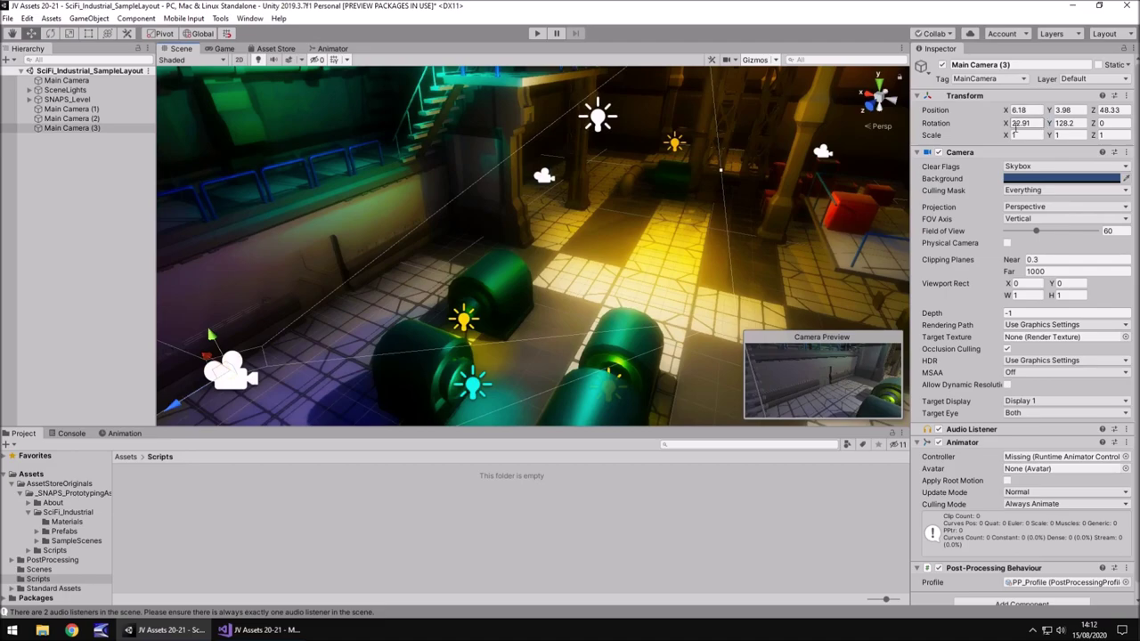
left_click(1064, 123)
type("231.3")
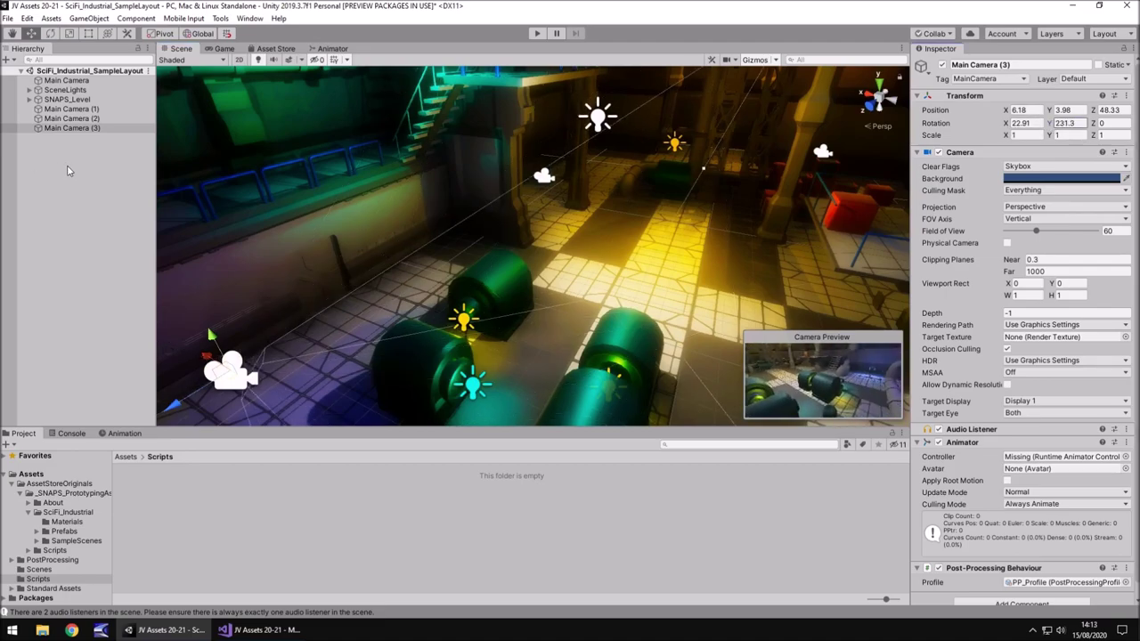
key("ctrl+a")
type("259.2")
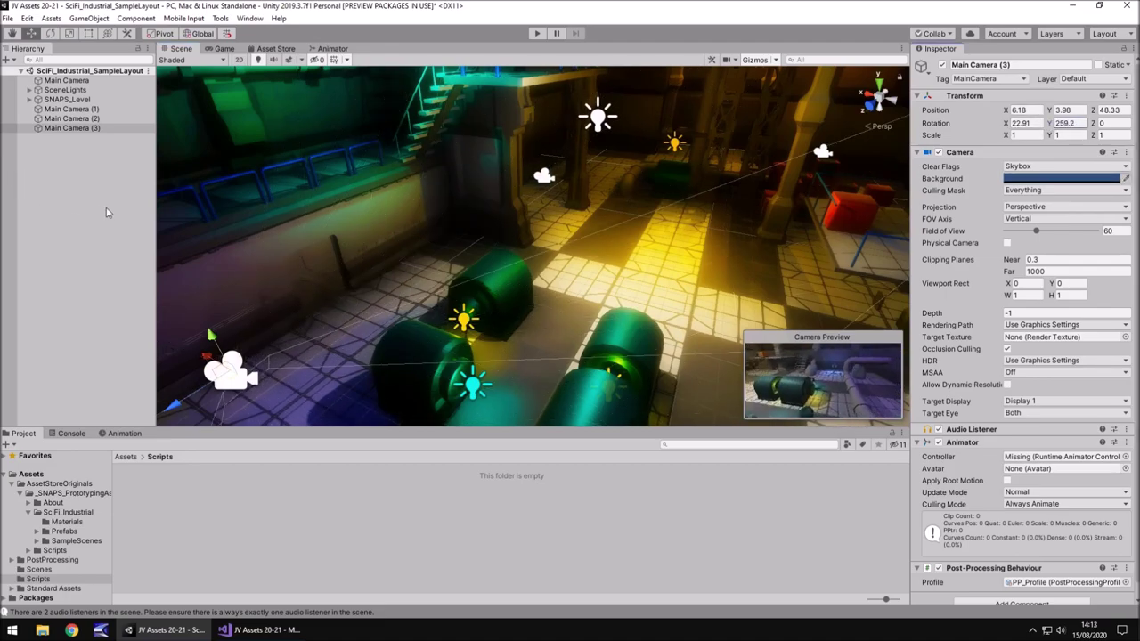
key("ctrl+a")
type("198.4")
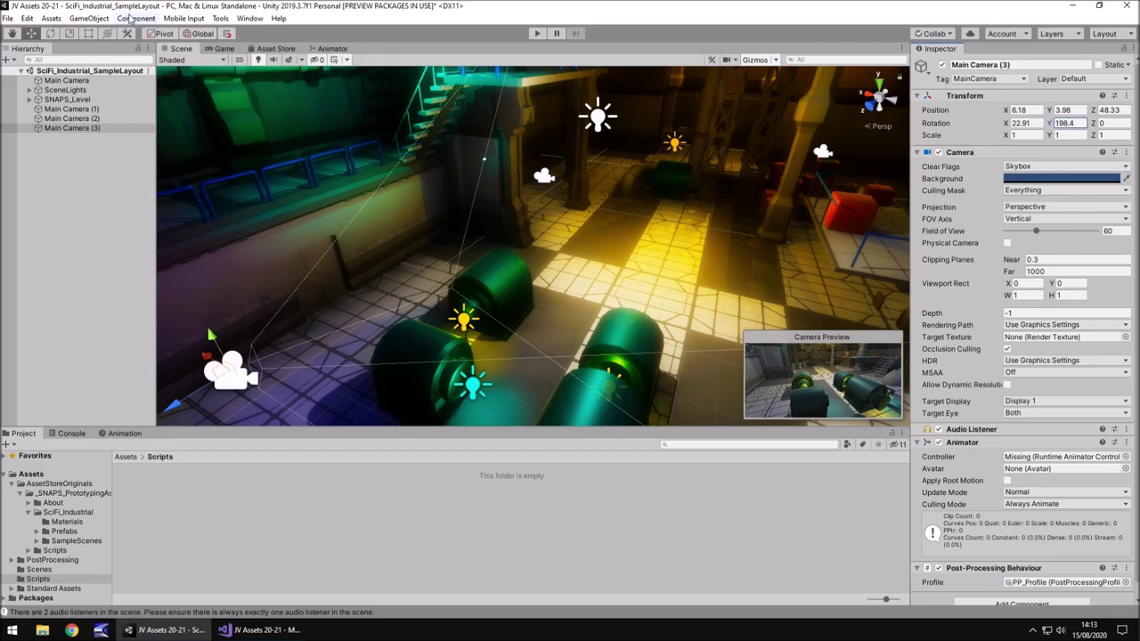
Step: Create a Raw Image UI element, which adds a new Canvas
left_click(125, 18)
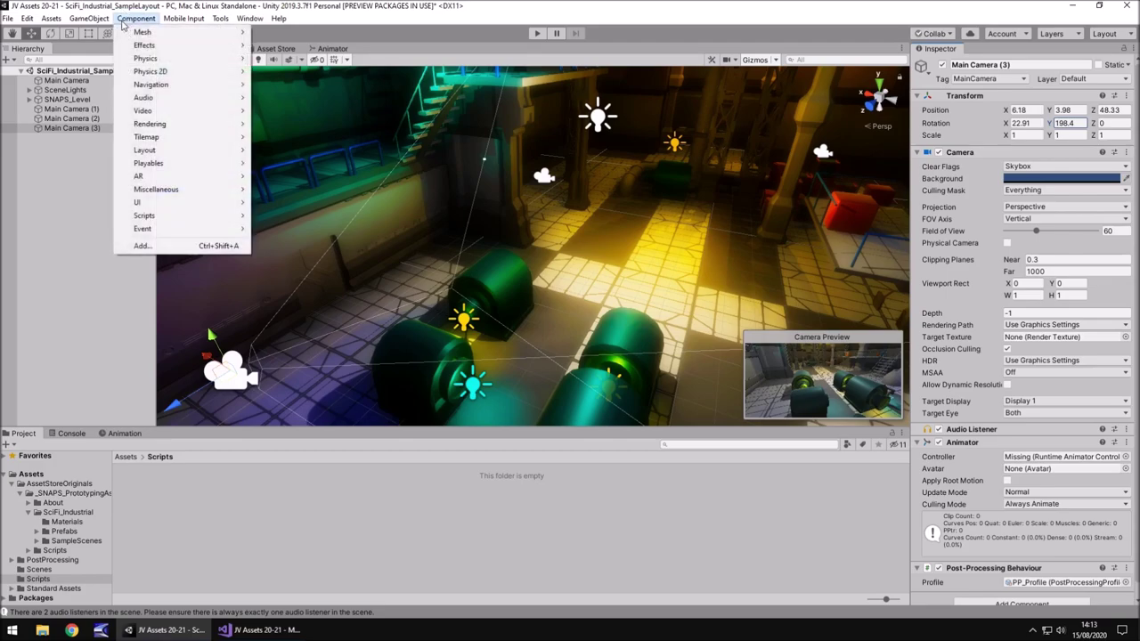
mouse_move(90, 18)
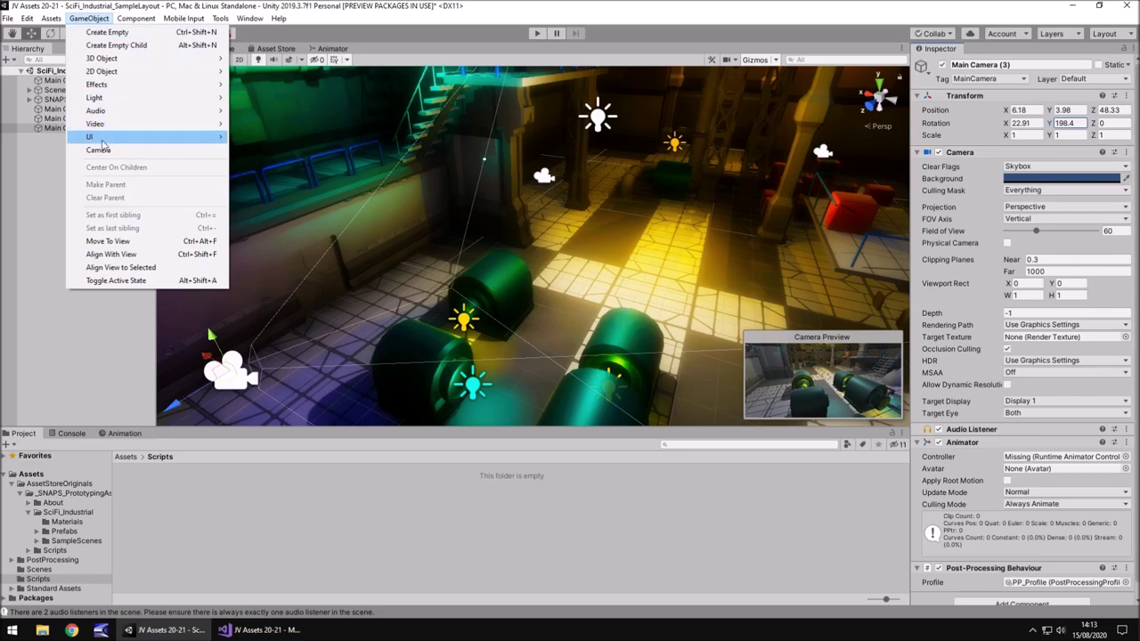
mouse_move(224, 139)
left_click(263, 175)
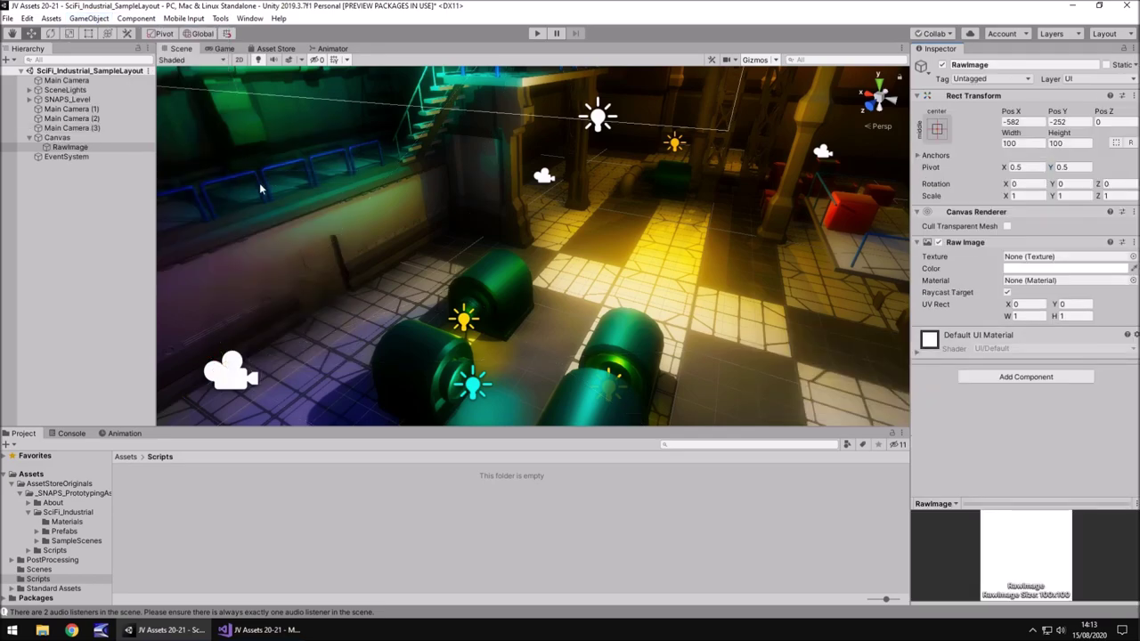
Step: Set the raw image's colour to black
left_click(1059, 268)
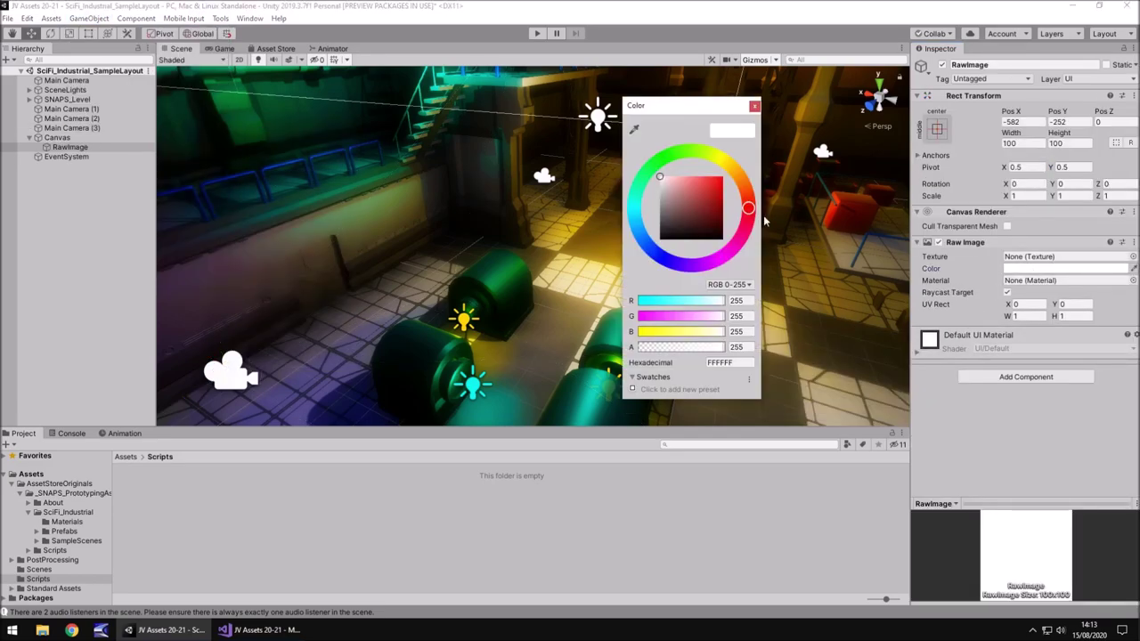
left_click(713, 228)
left_click(722, 238)
left_click(754, 106)
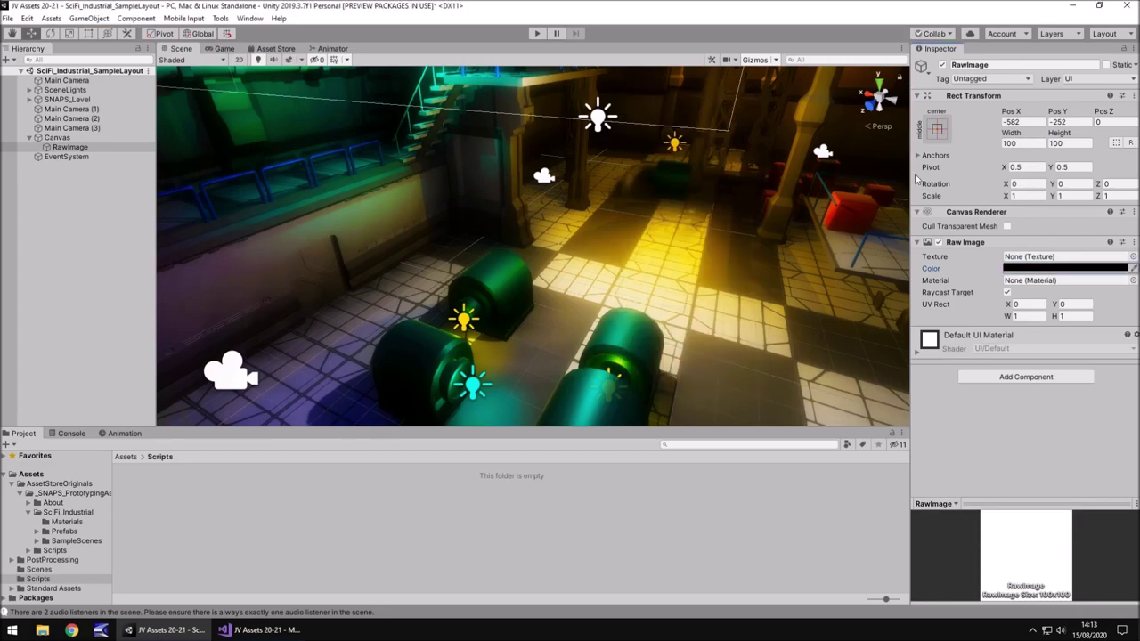
Step: Stretch the raw image across the whole canvas with Left/Top/Right/Bottom offsets of 0
left_click(937, 129)
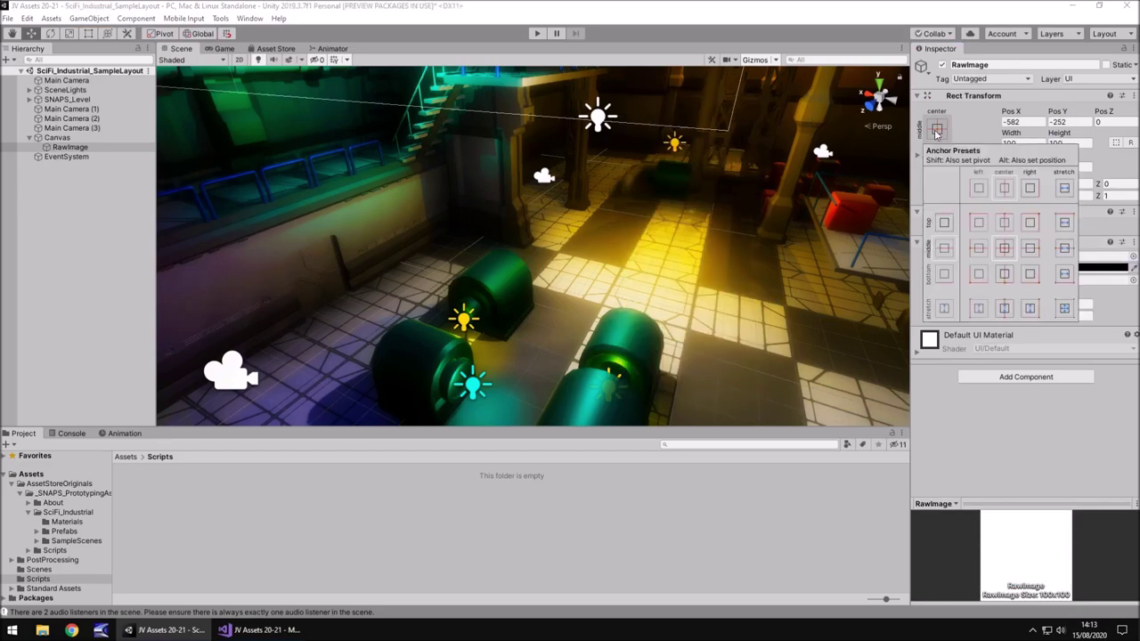
left_click(1064, 307)
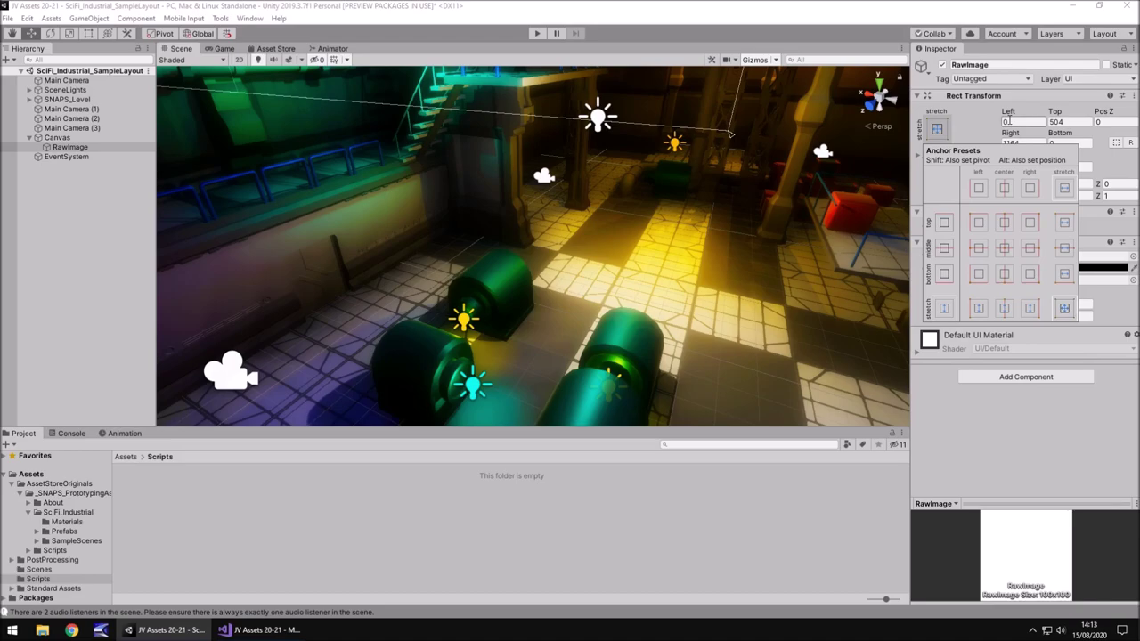
left_click(1035, 125)
key("Tab")
type("0")
key("Tab")
key("Tab")
type("0")
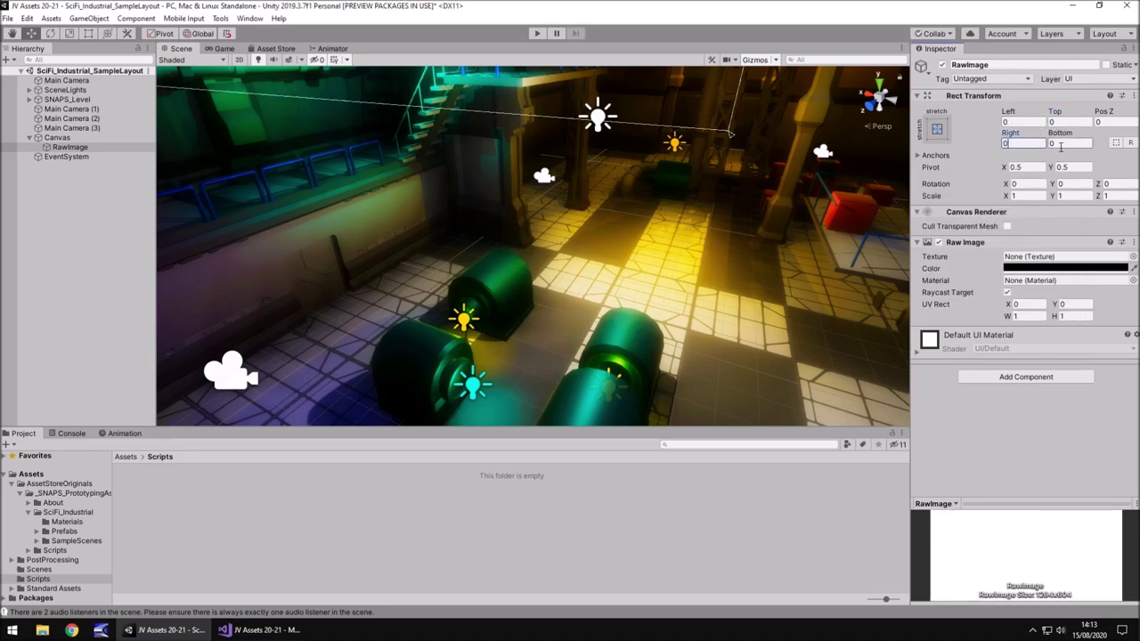
key("Tab")
left_click(57, 138)
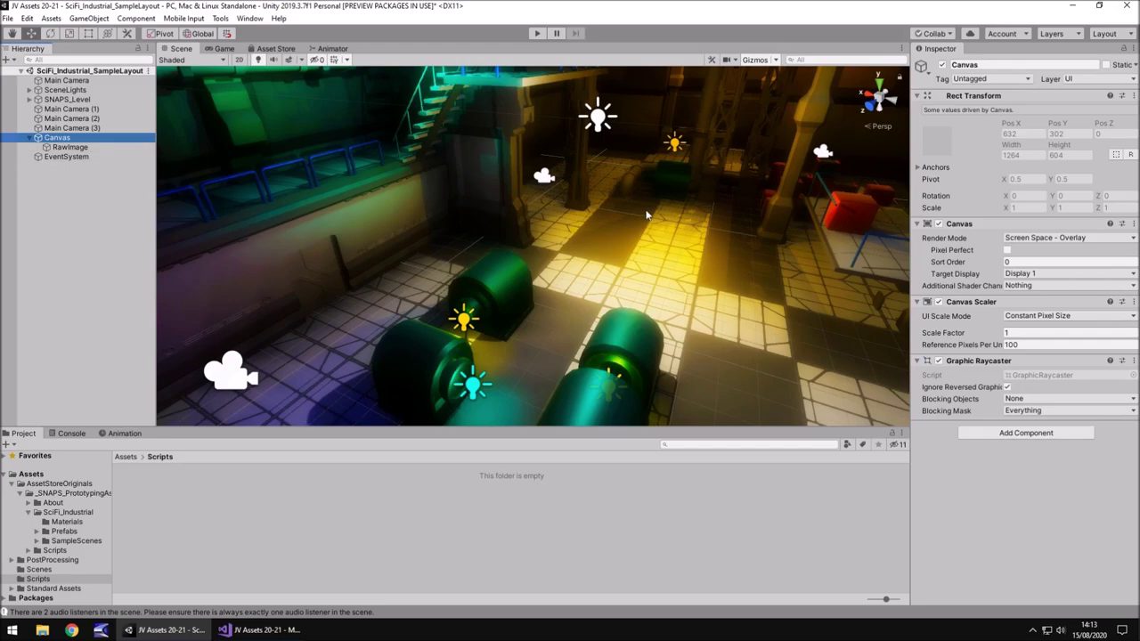
Step: Set the Canvas Scaler to Scale With Screen Size, match 0.5, reference resolution 1920×1080
left_click(1054, 316)
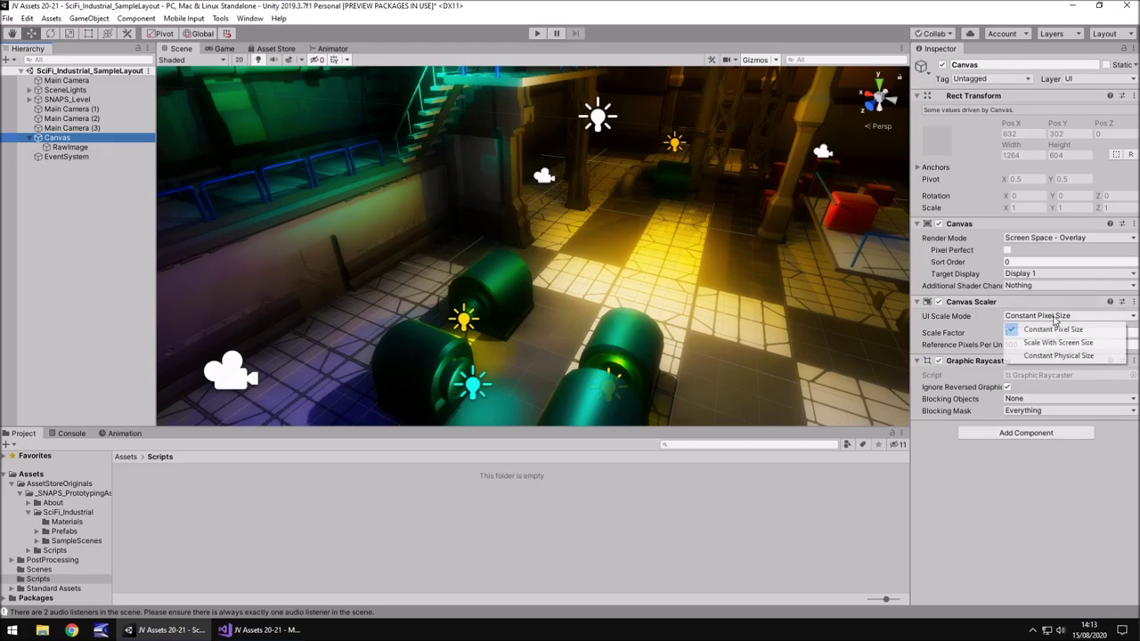
left_click(1059, 342)
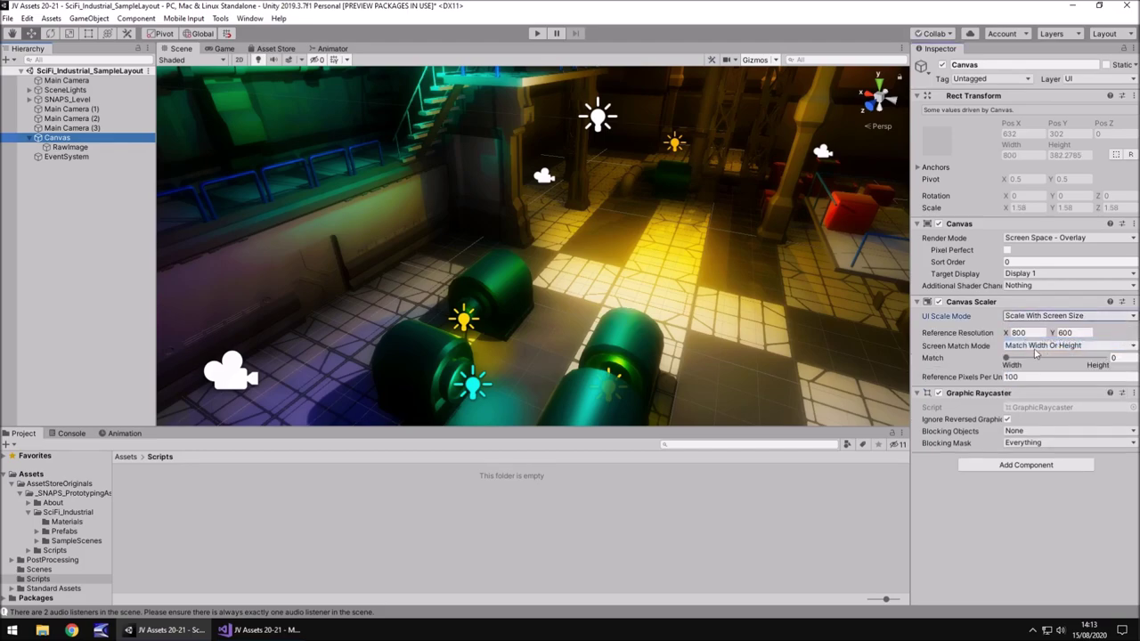
left_click(1124, 357)
type("0.5")
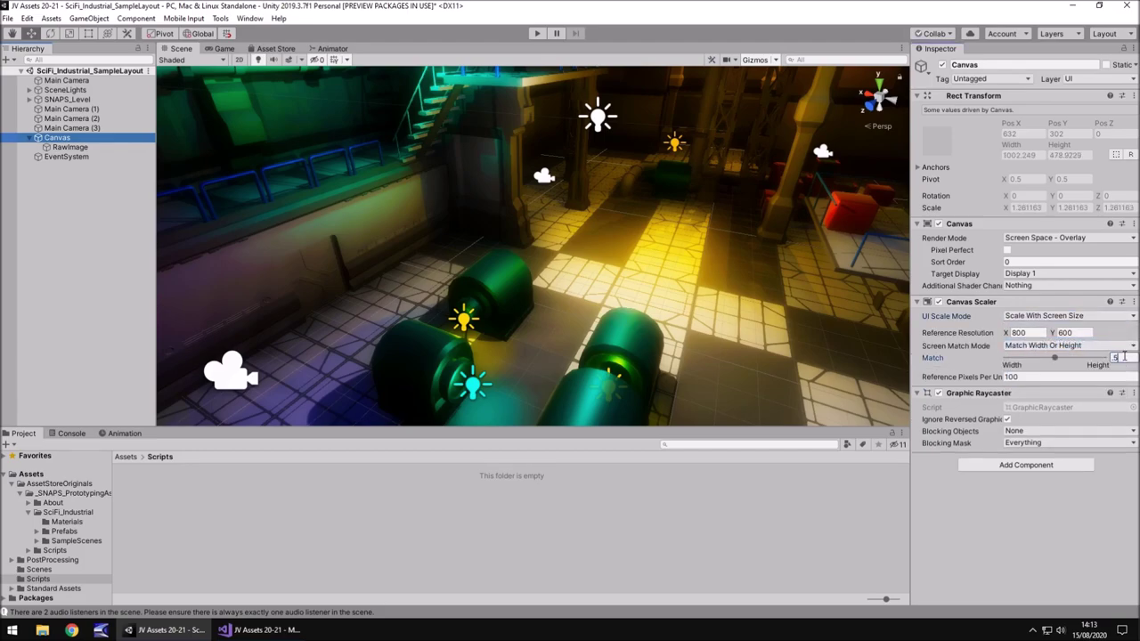
left_click(1015, 332)
type("1920")
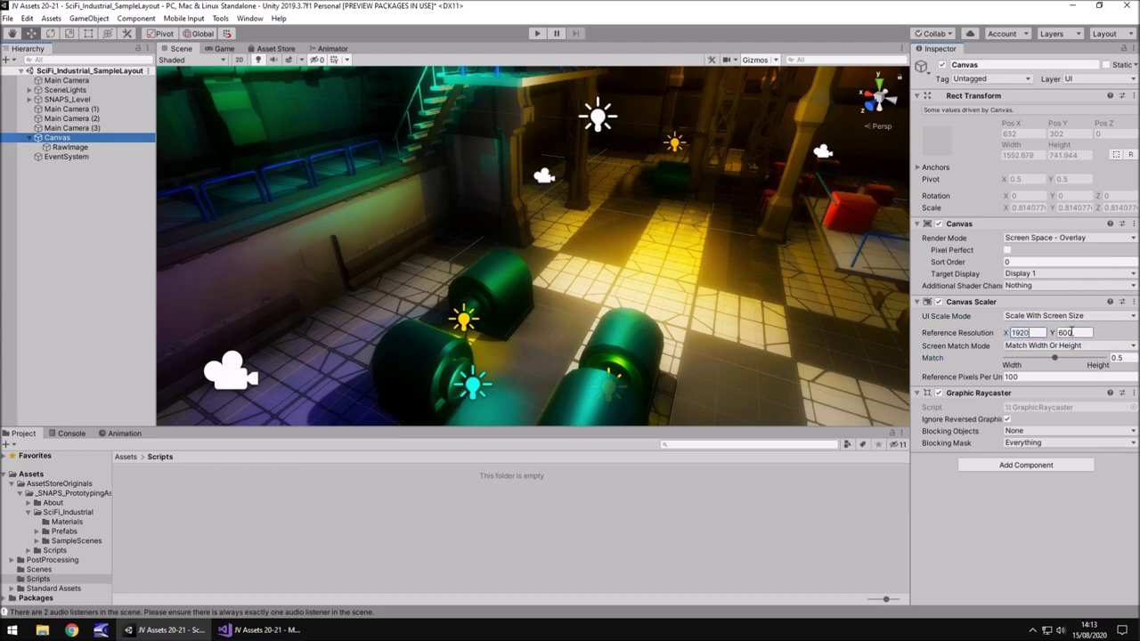
left_click(1077, 332)
type("1080")
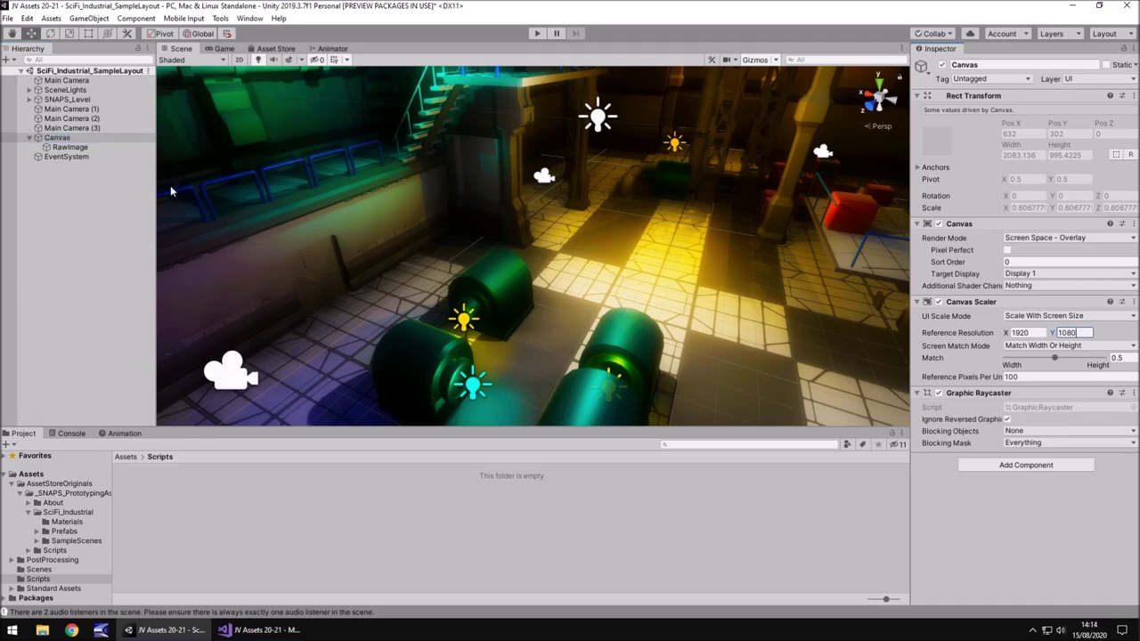
Step: Rename Main Camera to Cam1 and Main Camera (1) to Cam2
left_click(73, 81)
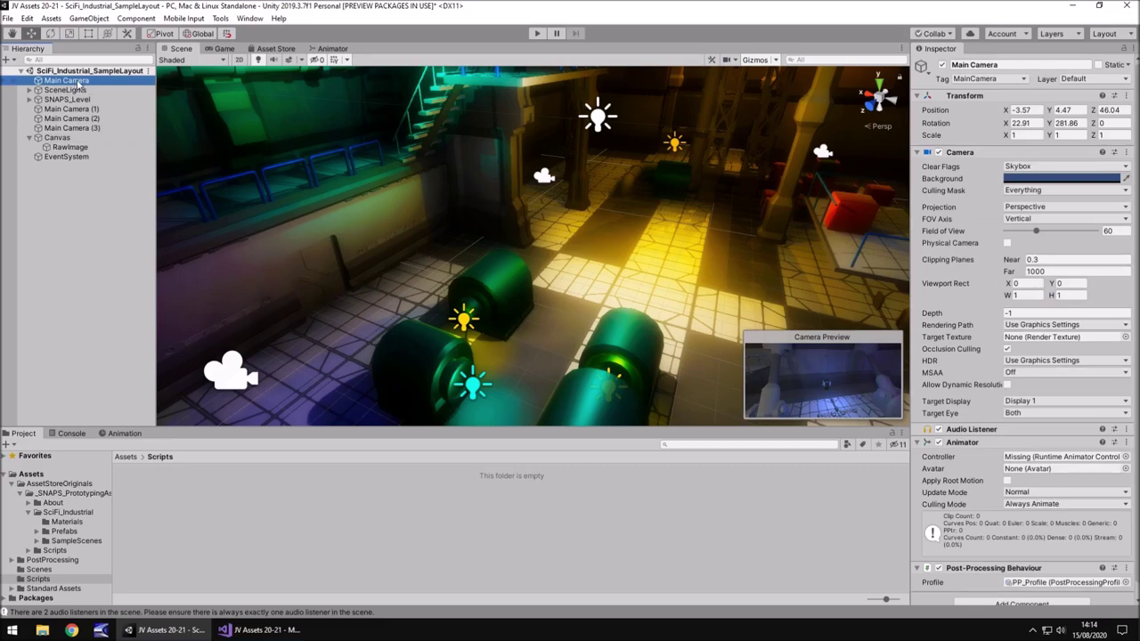
left_click(78, 84)
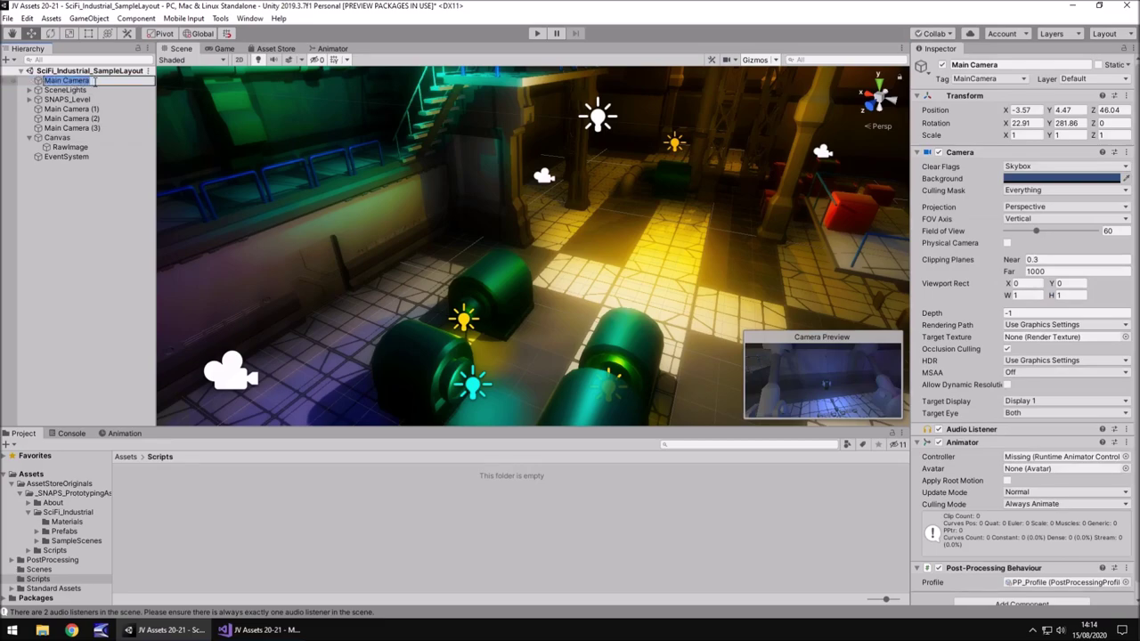
type("Cam1")
key("Return")
left_click(71, 108)
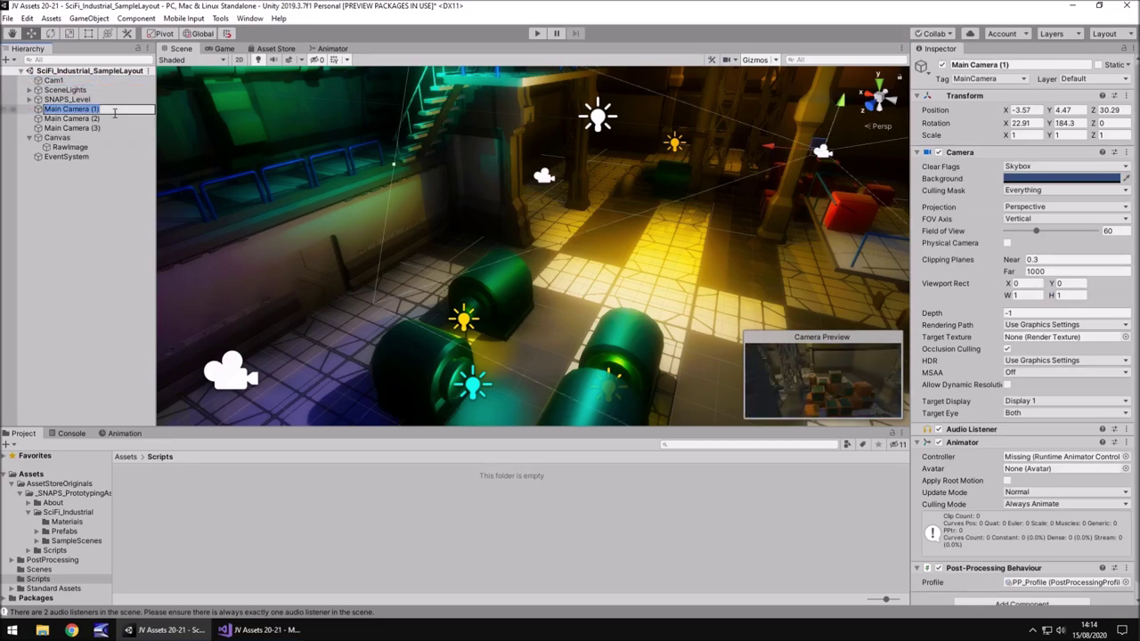
key("F2")
type("Cam2")
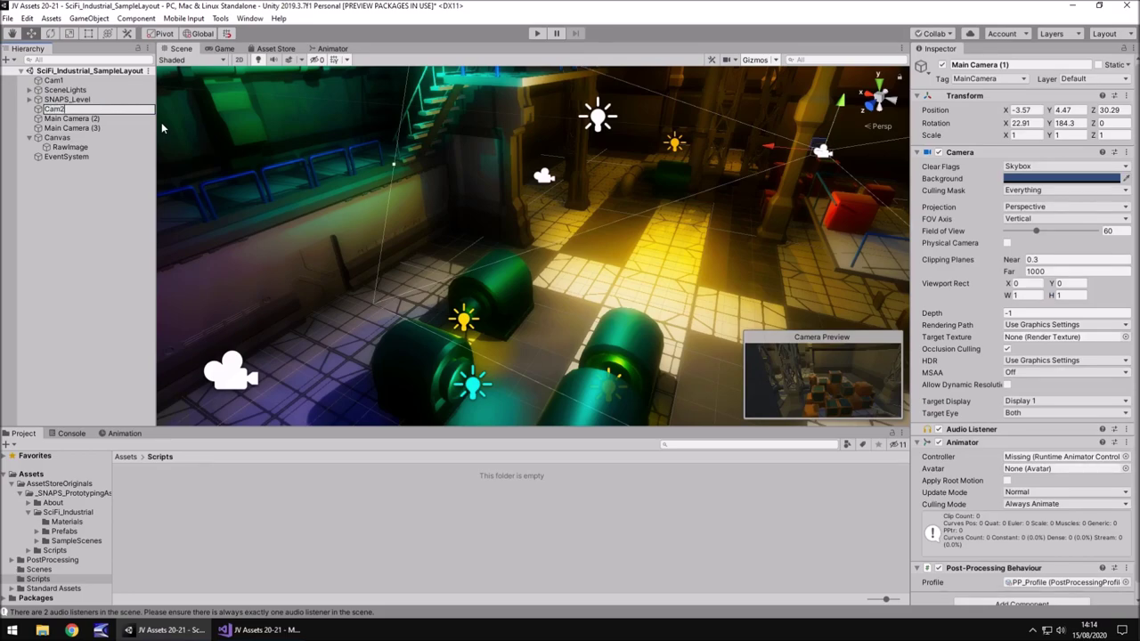
key("Return")
Step: Rename Main Camera (2) to Cam3 and Main Camera (3) to Cam4
left_click(141, 119)
key("F2")
type("Cam")
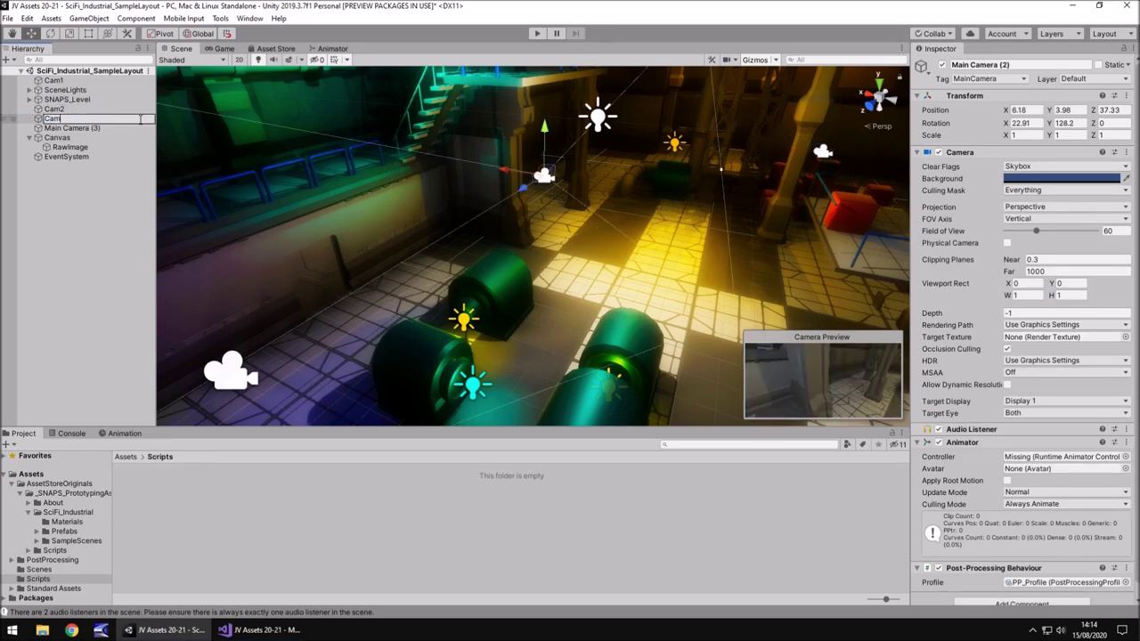
type("3")
key("Return")
left_click(140, 127)
key("F2")
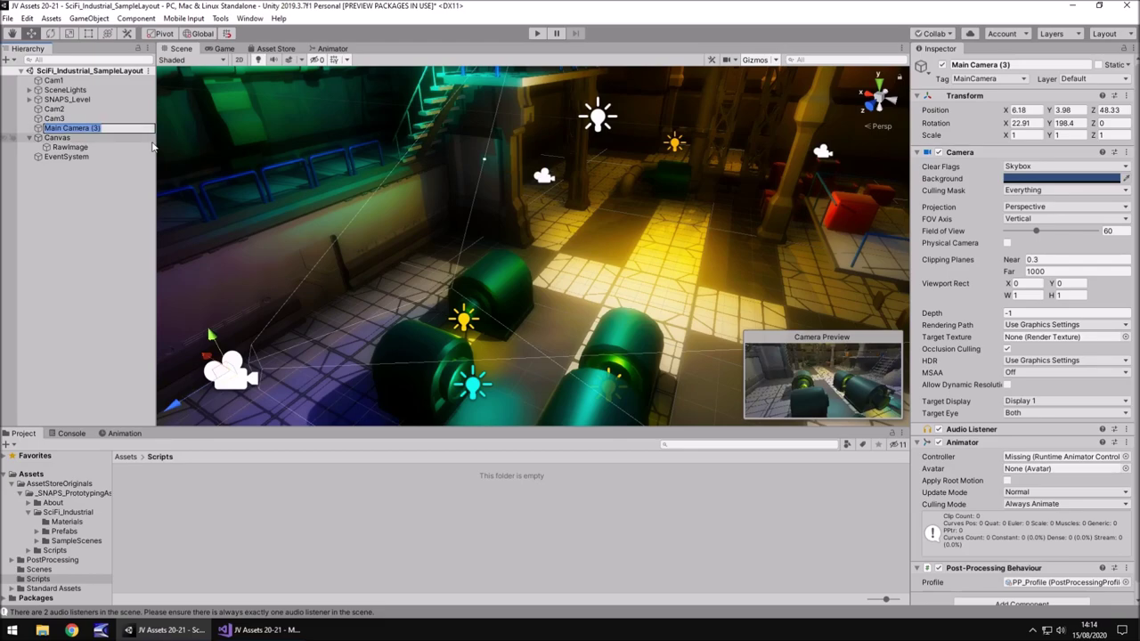
type("Cam4")
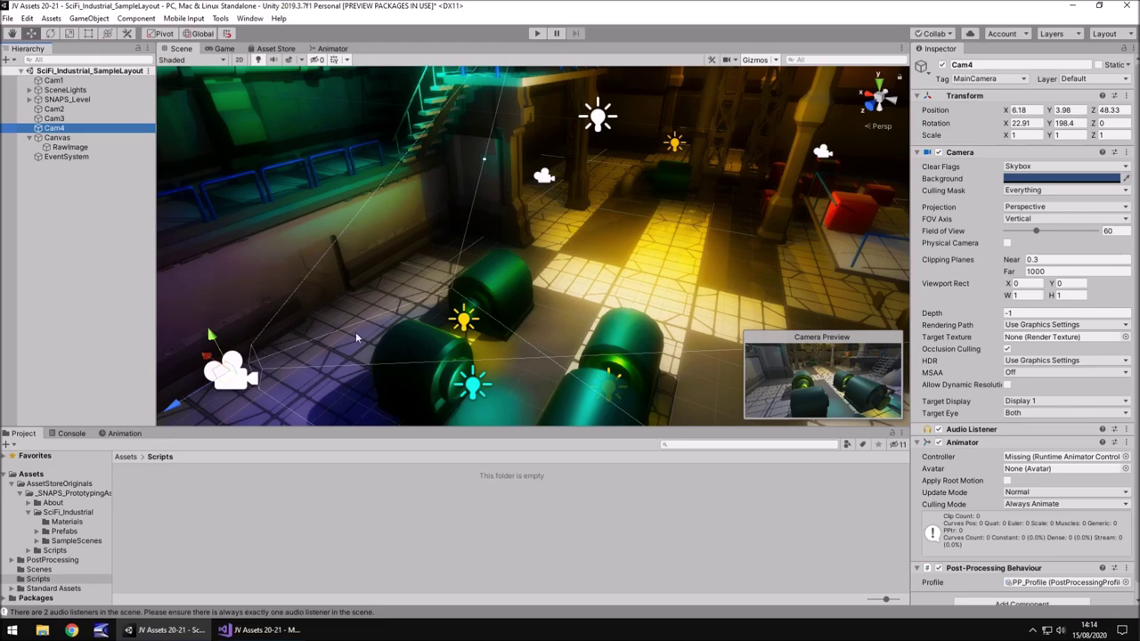
Step: Create a render texture named Rend1 in the Scripts folder
right_click(175, 504)
mouse_move(215, 197)
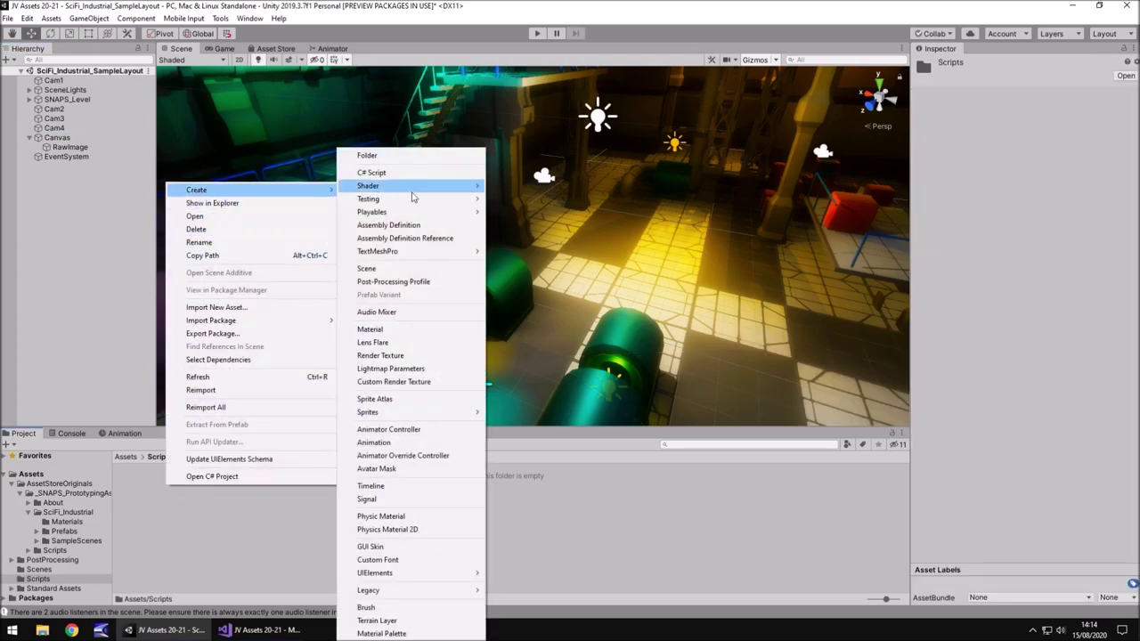
left_click(381, 355)
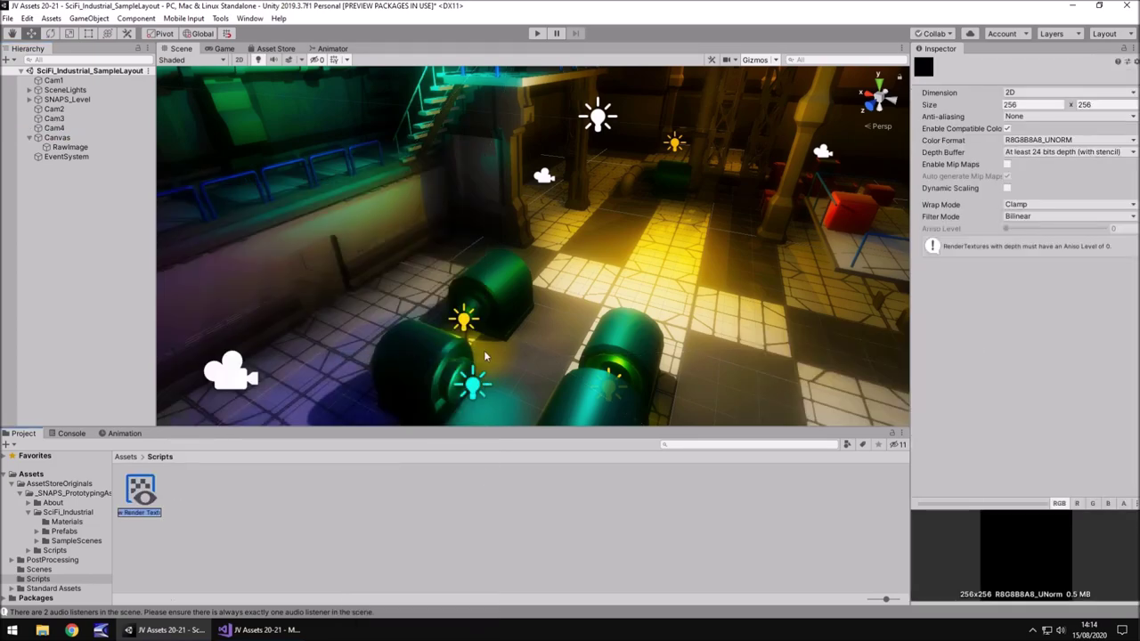
type("Rend1")
key("Return")
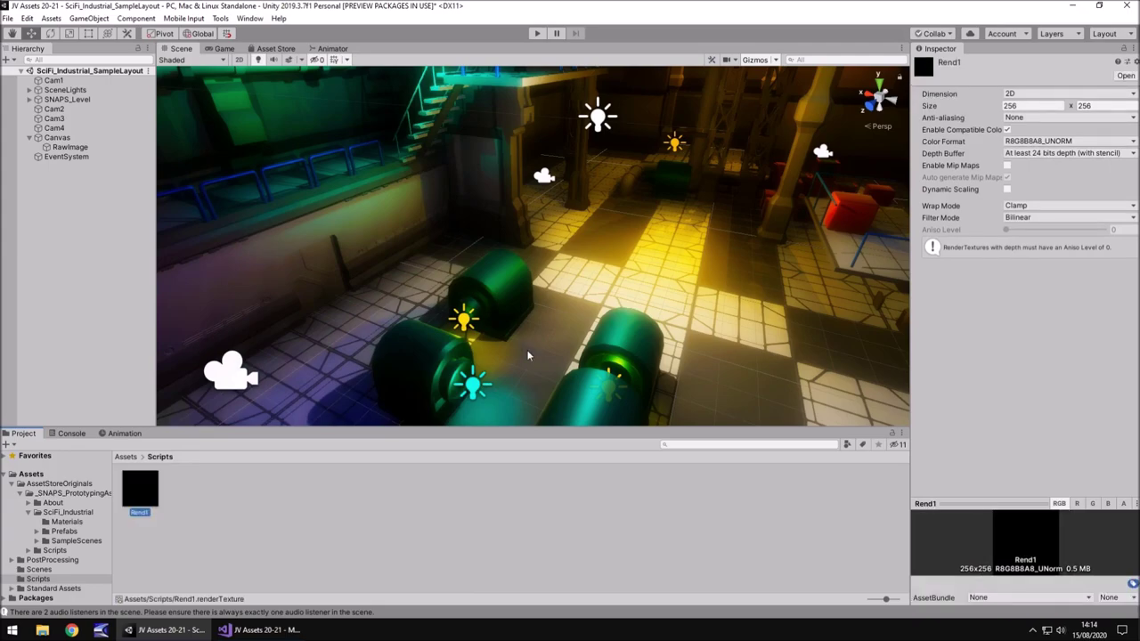
Step: Set Rend1's size to 1920×1080
left_click(1033, 106)
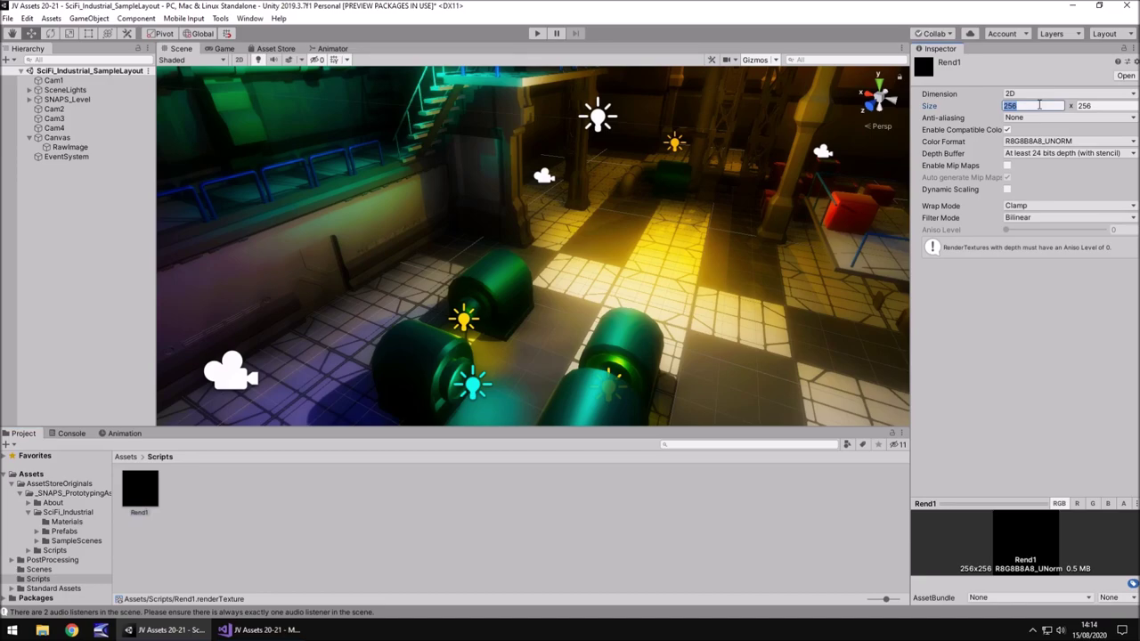
type("19230")
left_click(1091, 106)
left_click(1095, 106)
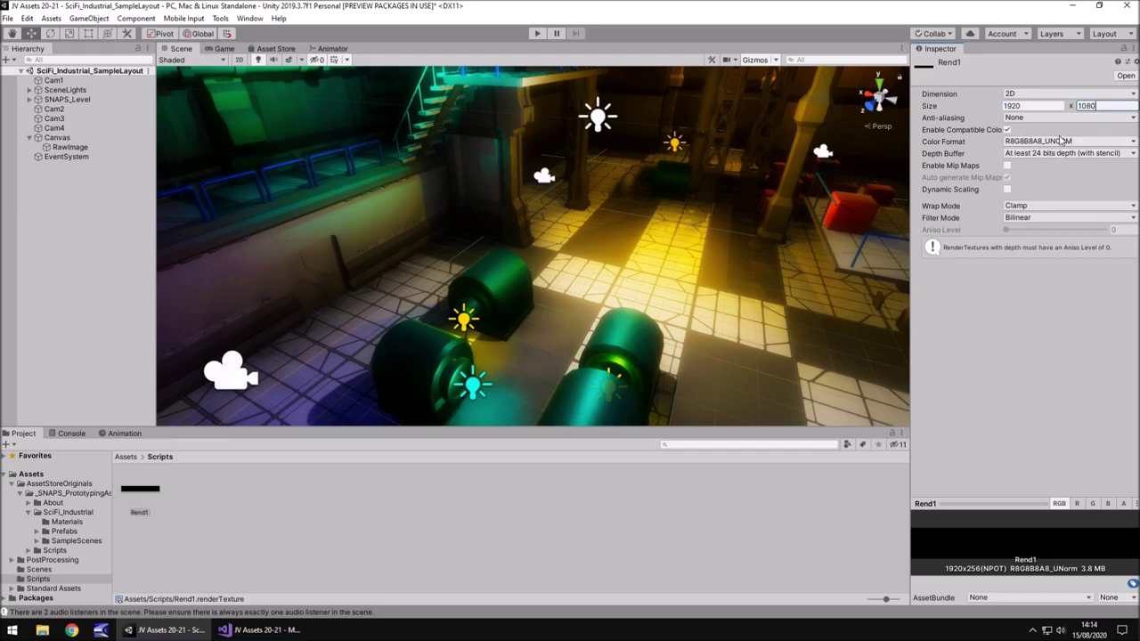
left_click(213, 512)
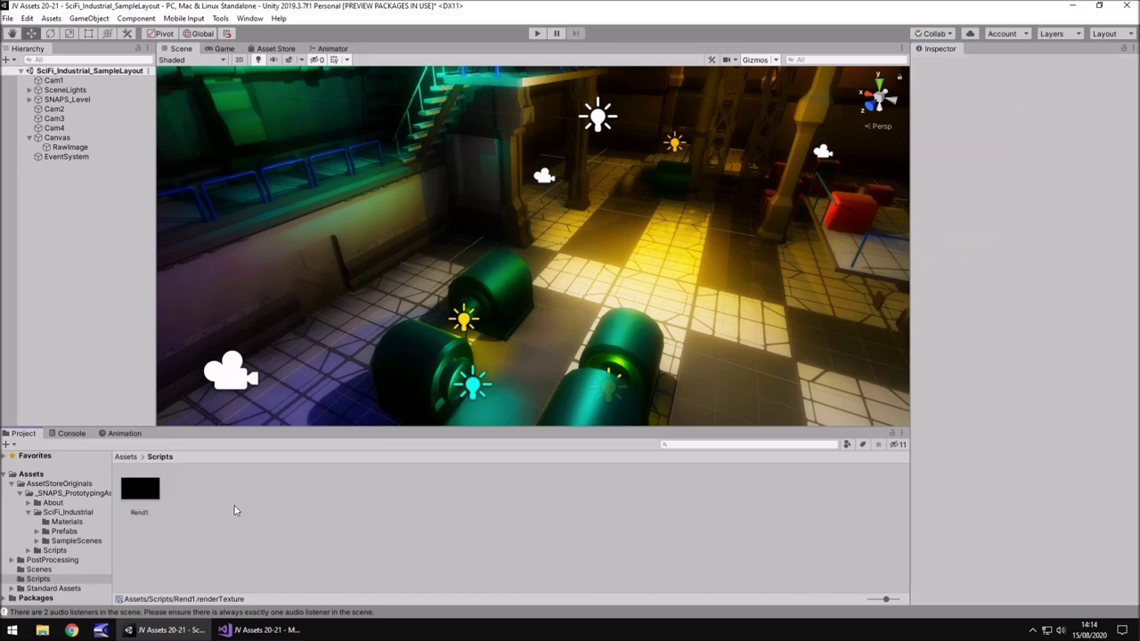
Step: Duplicate Rend1 three times to make Rend2, Rend3 and Rend4
left_click(149, 494)
key("ctrl+d")
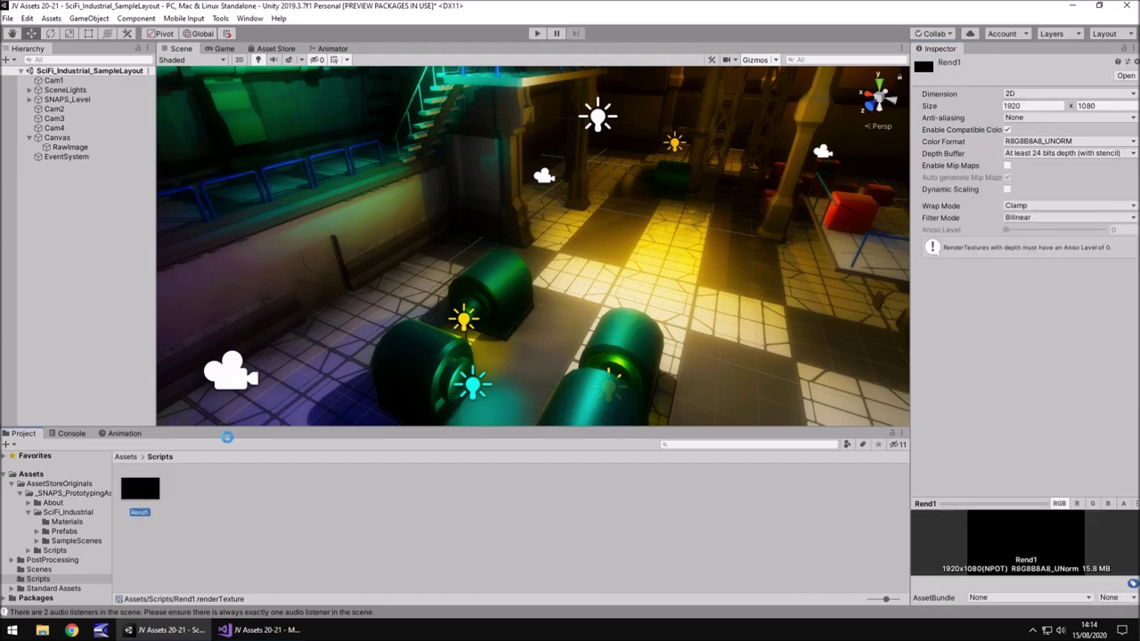
key("ctrl+d")
key("ctrl+d")
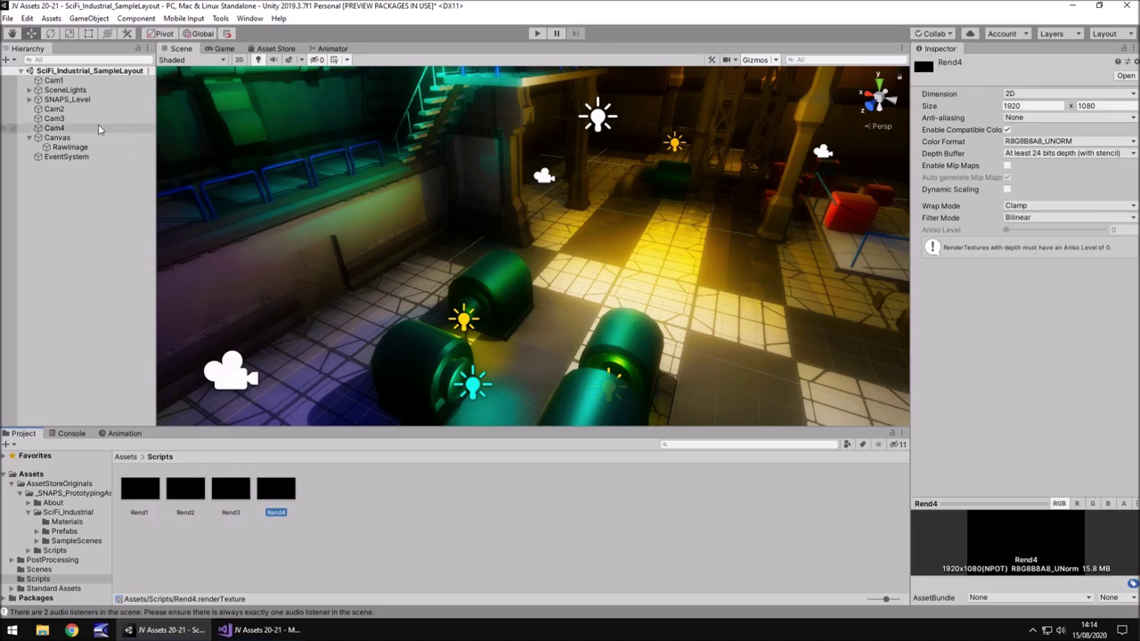
Step: Set Cam1's target texture to Rend1 and Cam2's to Rend2
left_click(57, 81)
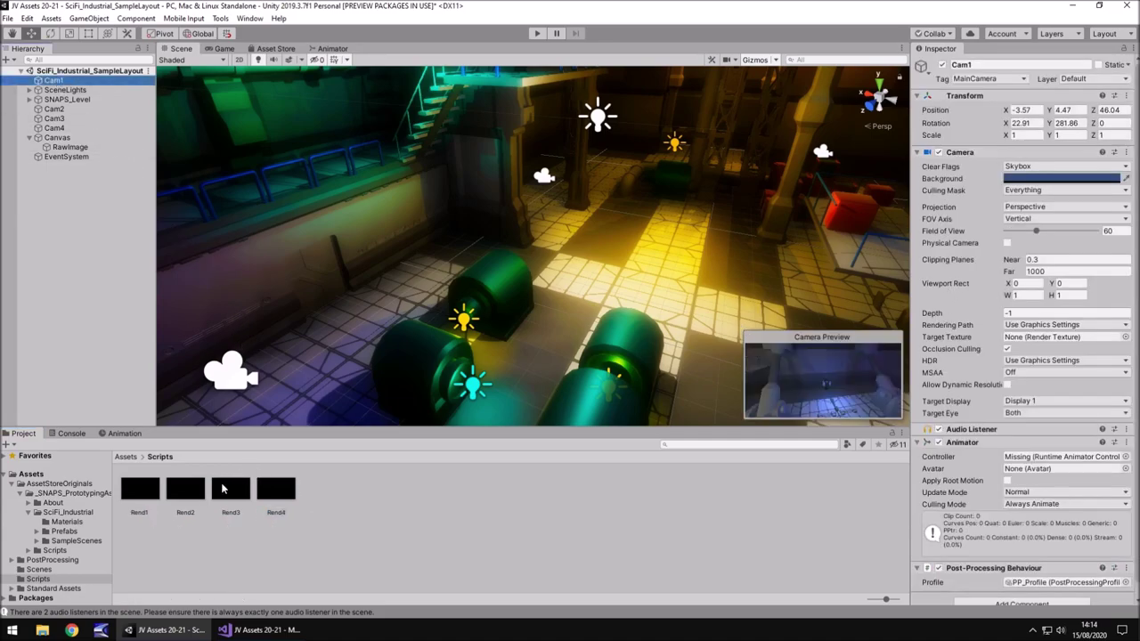
left_click_drag(136, 496, 1037, 338)
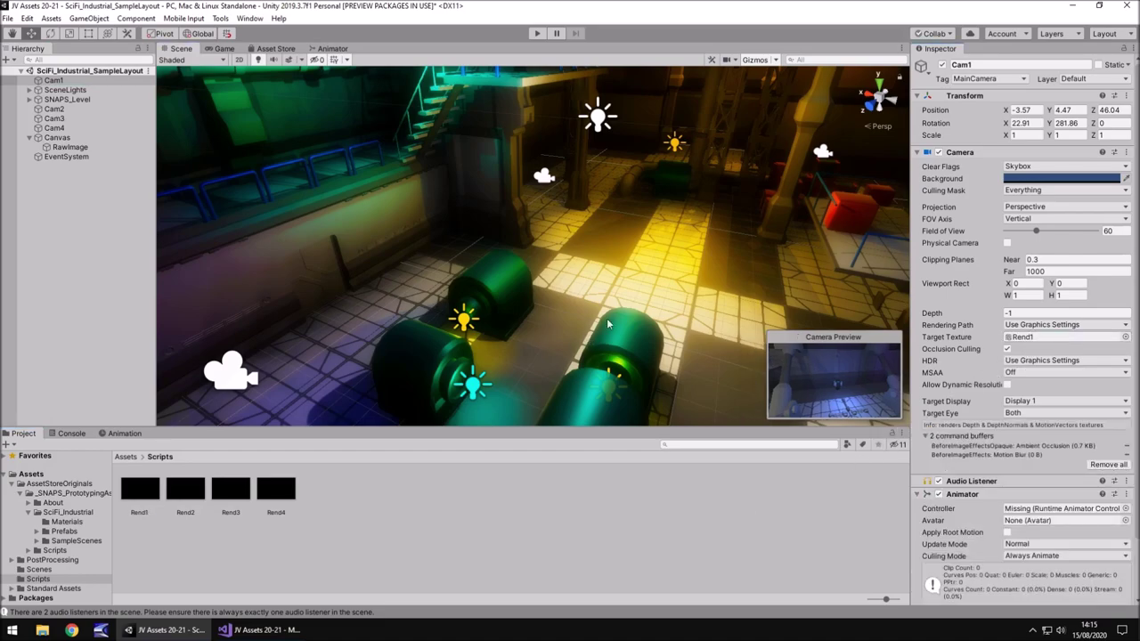
key("f")
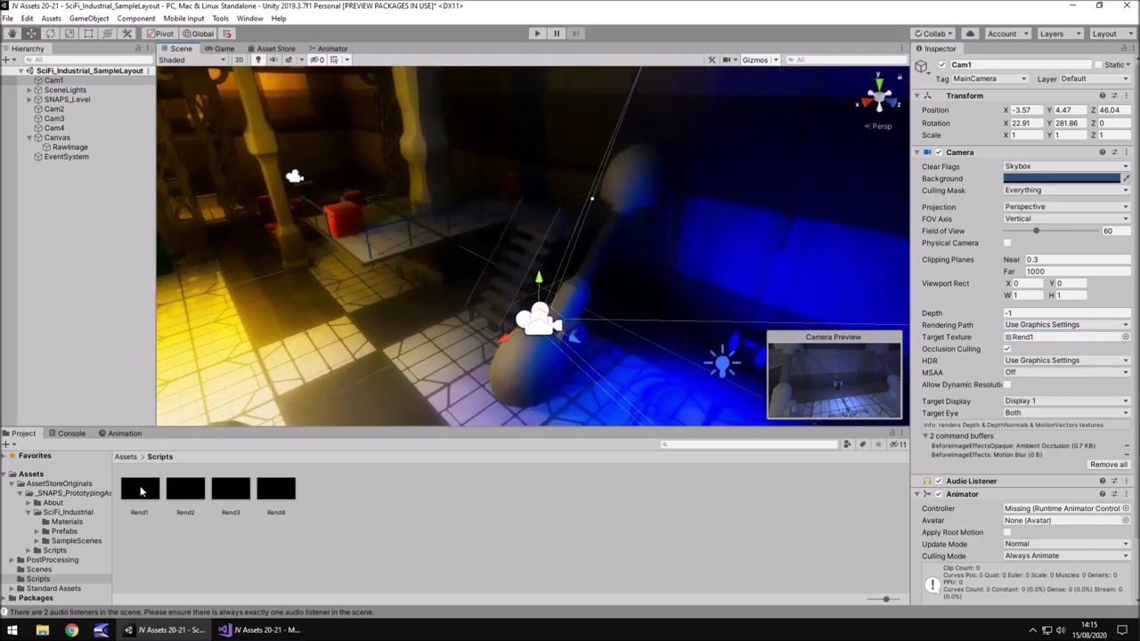
left_click(66, 108)
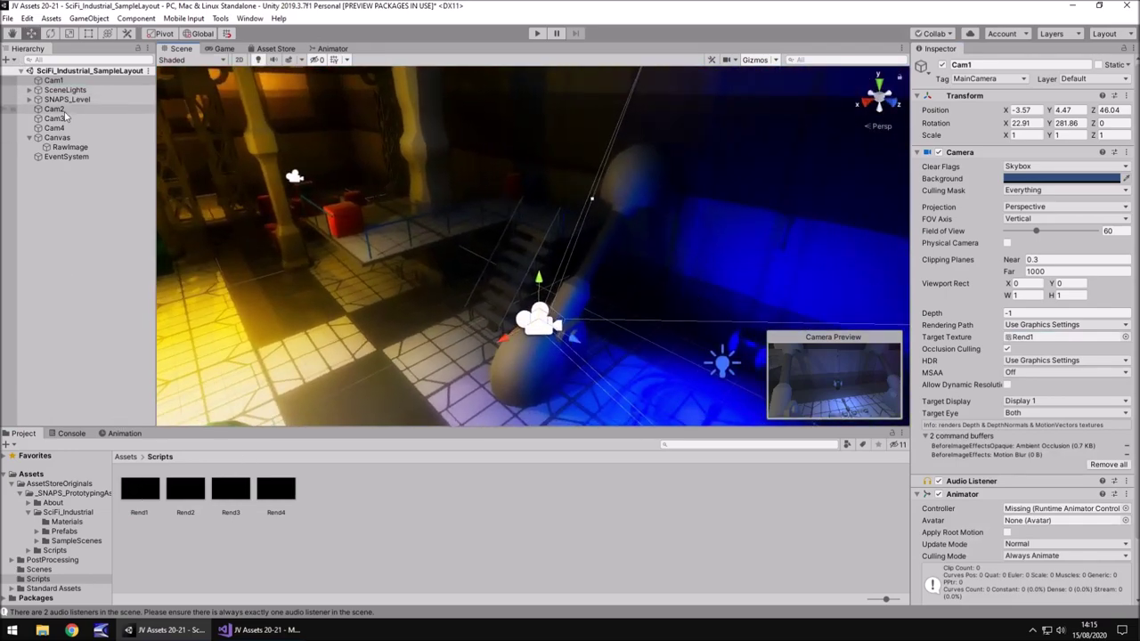
left_click_drag(185, 495, 1068, 345)
Step: Set Cam3's target texture to Rend3 and Cam4's to Rend4
left_click(54, 118)
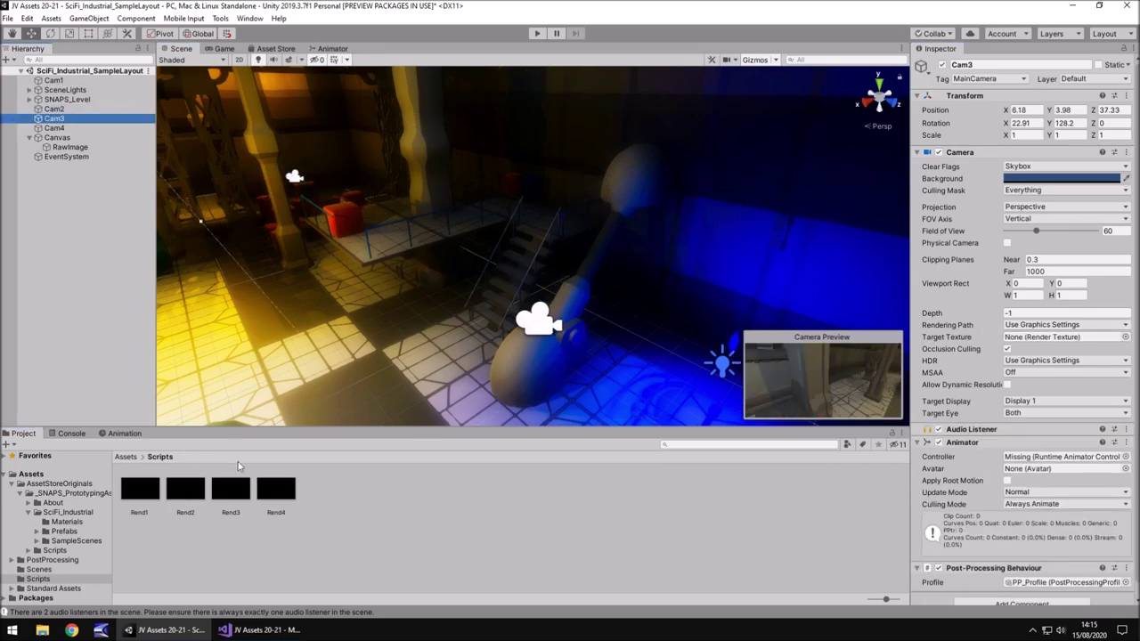
left_click_drag(236, 494, 1051, 337)
left_click(54, 128)
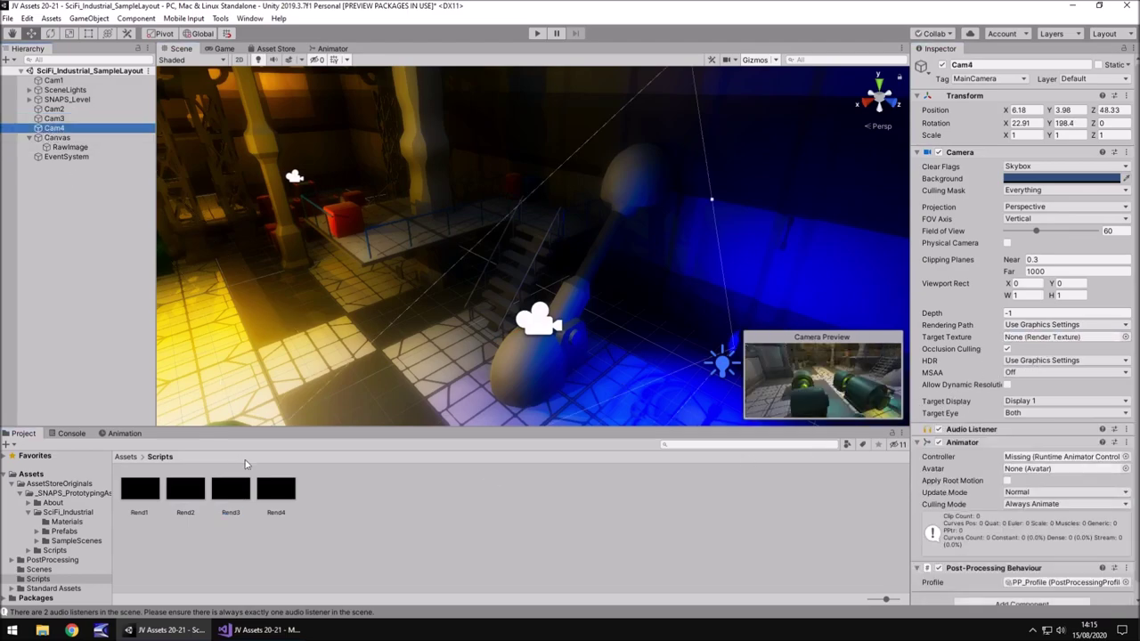
left_click(274, 496)
left_click_drag(273, 496, 1062, 344)
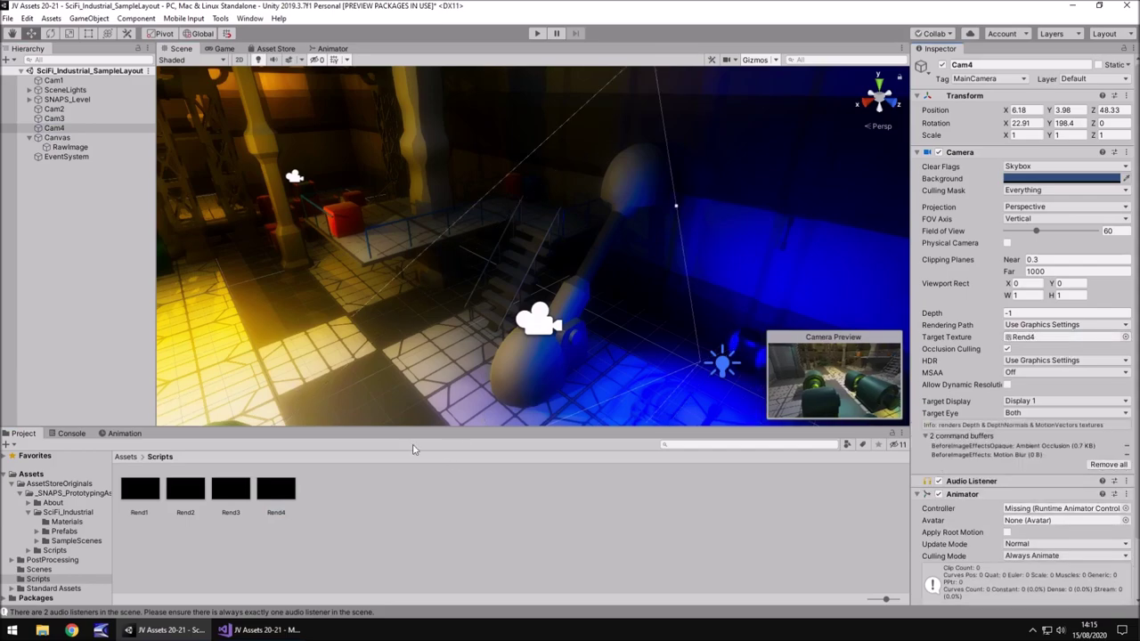
left_click(421, 527)
right_click(421, 527)
left_click(178, 528)
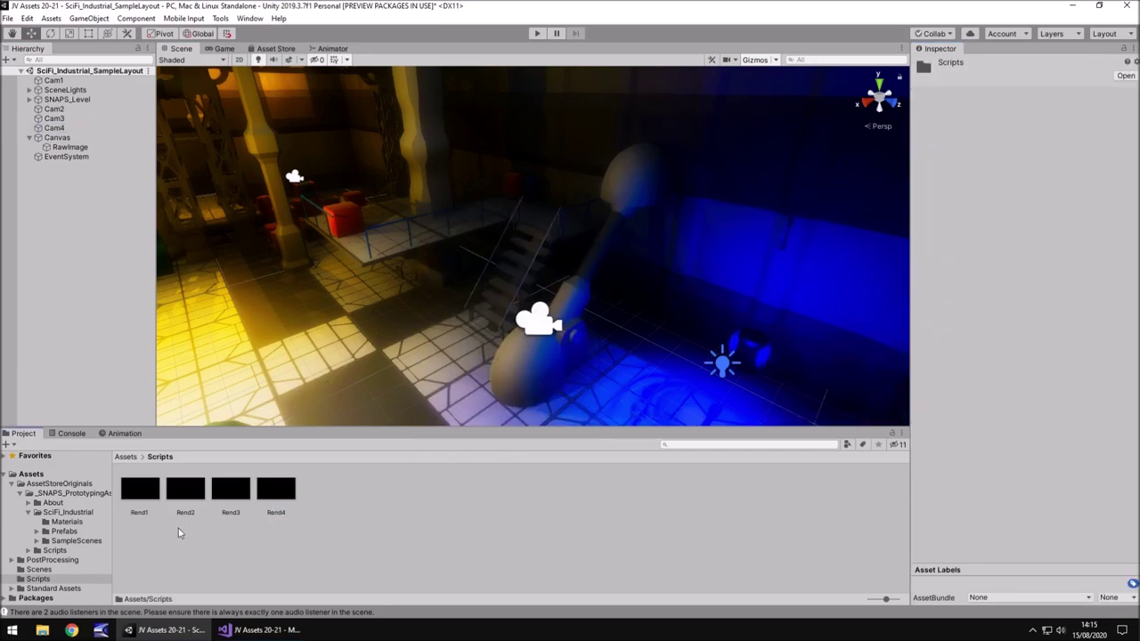
right_click_drag(293, 391, 275, 376)
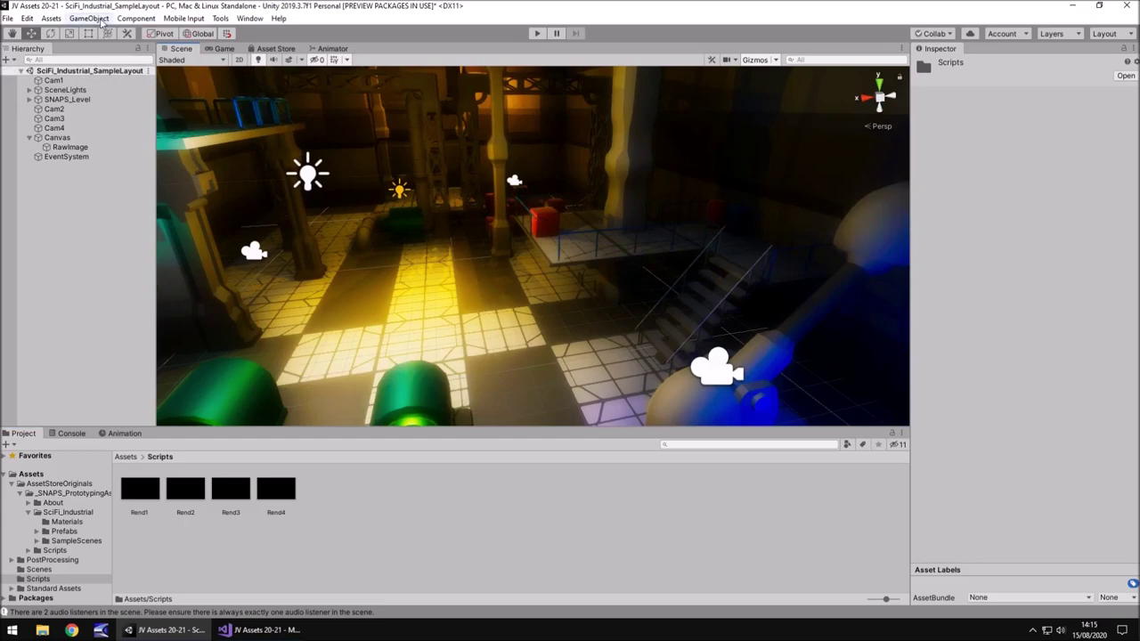
Step: Add an Image under the Canvas by mistake, then delete it
left_click(100, 20)
mouse_move(181, 138)
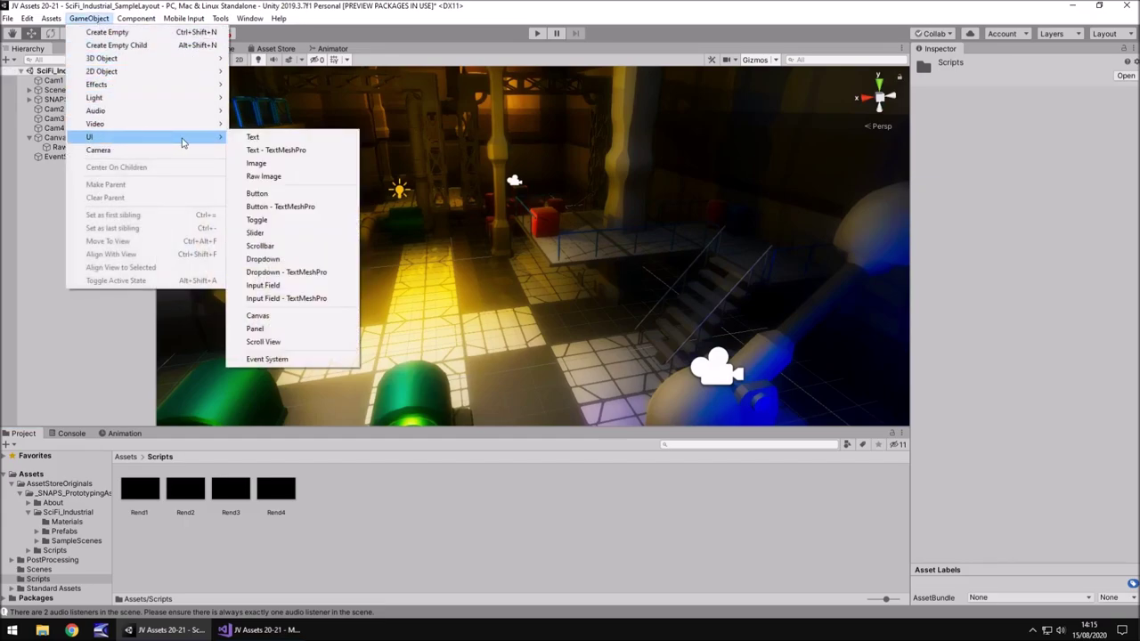
left_click(278, 165)
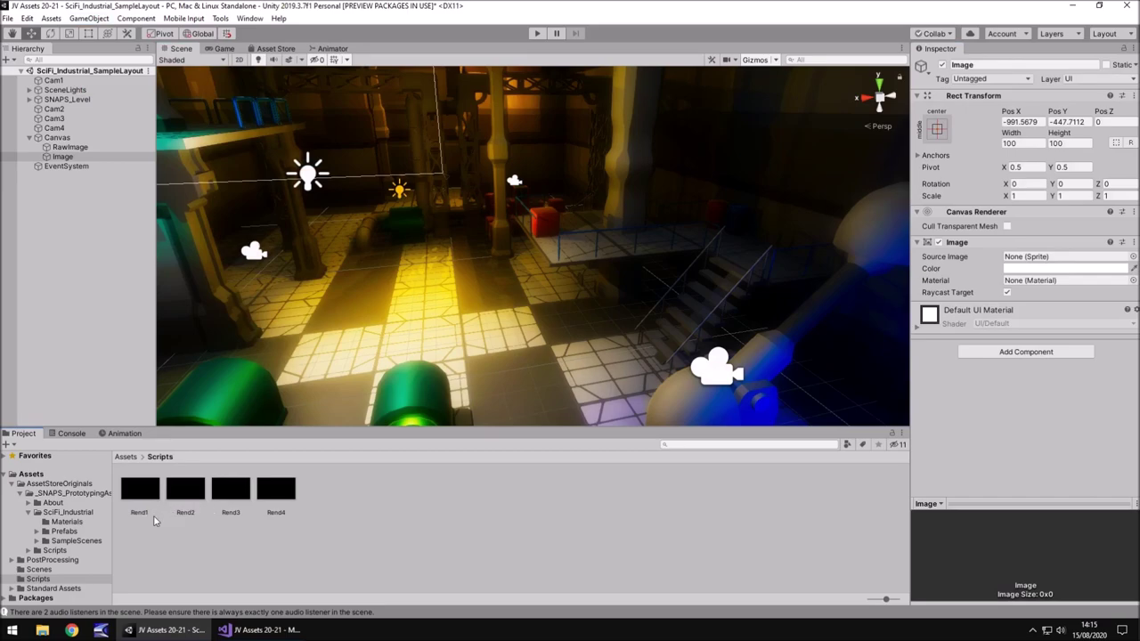
right_click(69, 156)
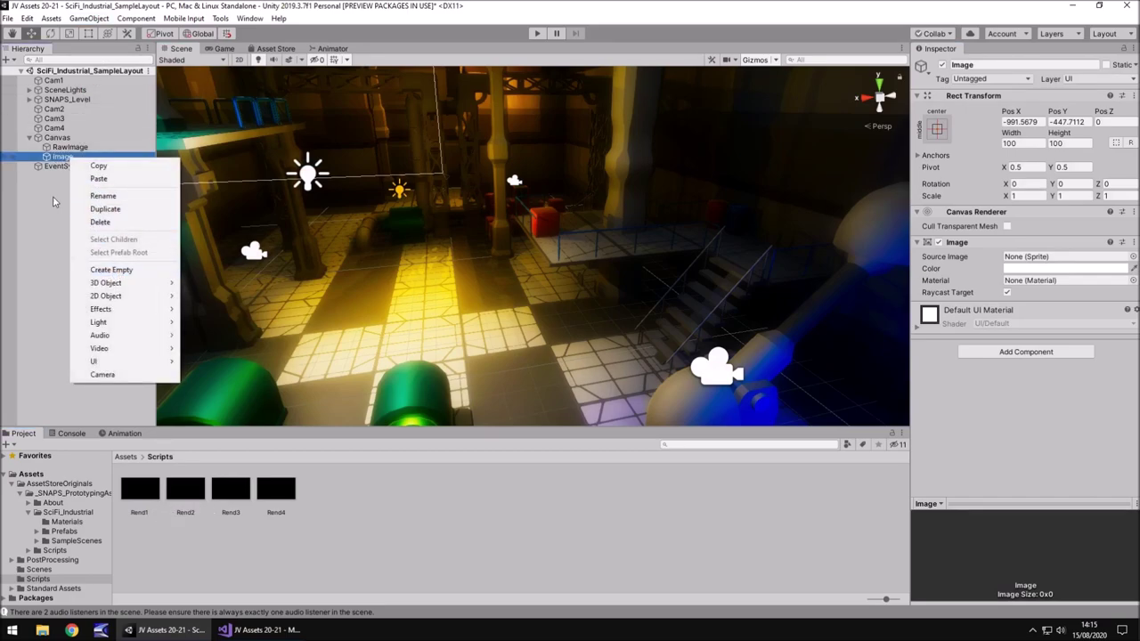
left_click(59, 166)
key("Delete")
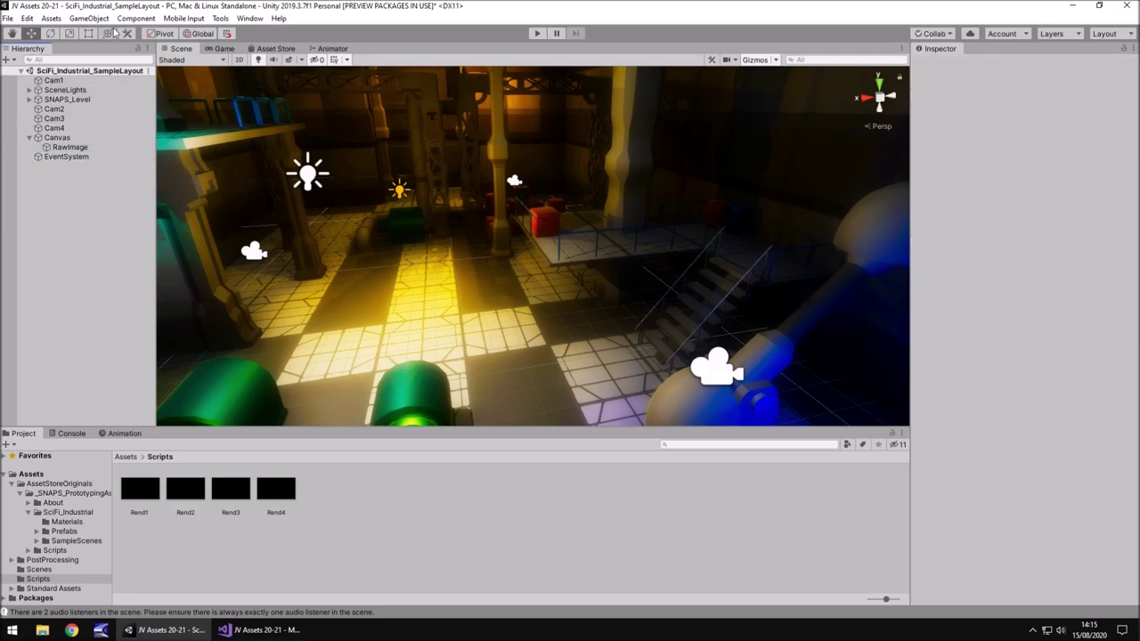
Step: Create a new Raw Image under the Canvas named Screen1
left_click(96, 19)
mouse_move(132, 145)
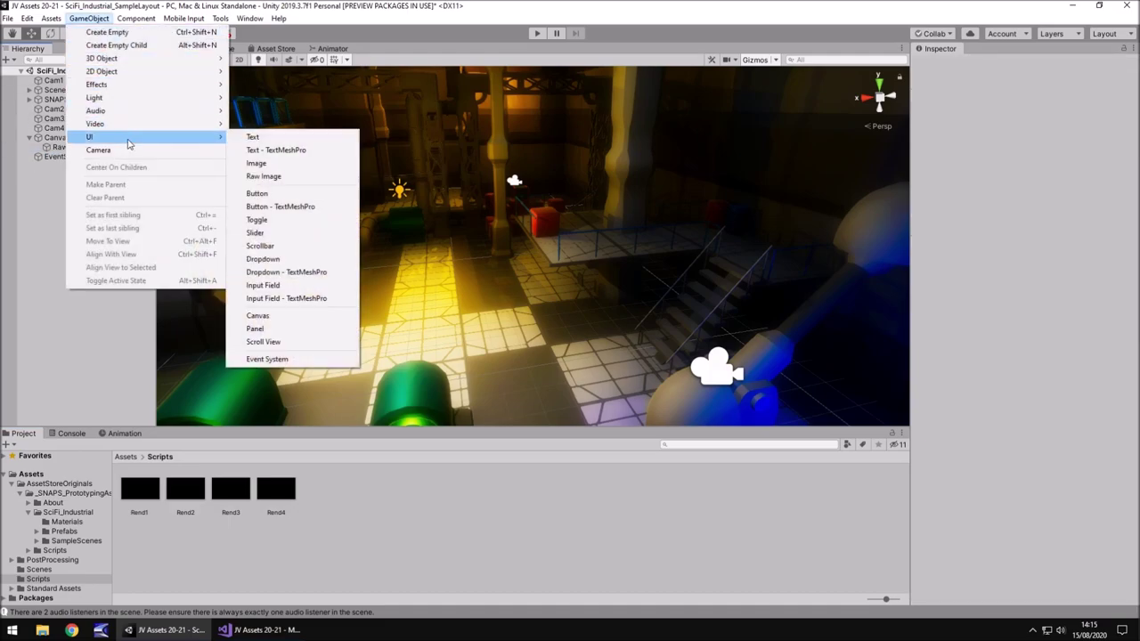
left_click(267, 176)
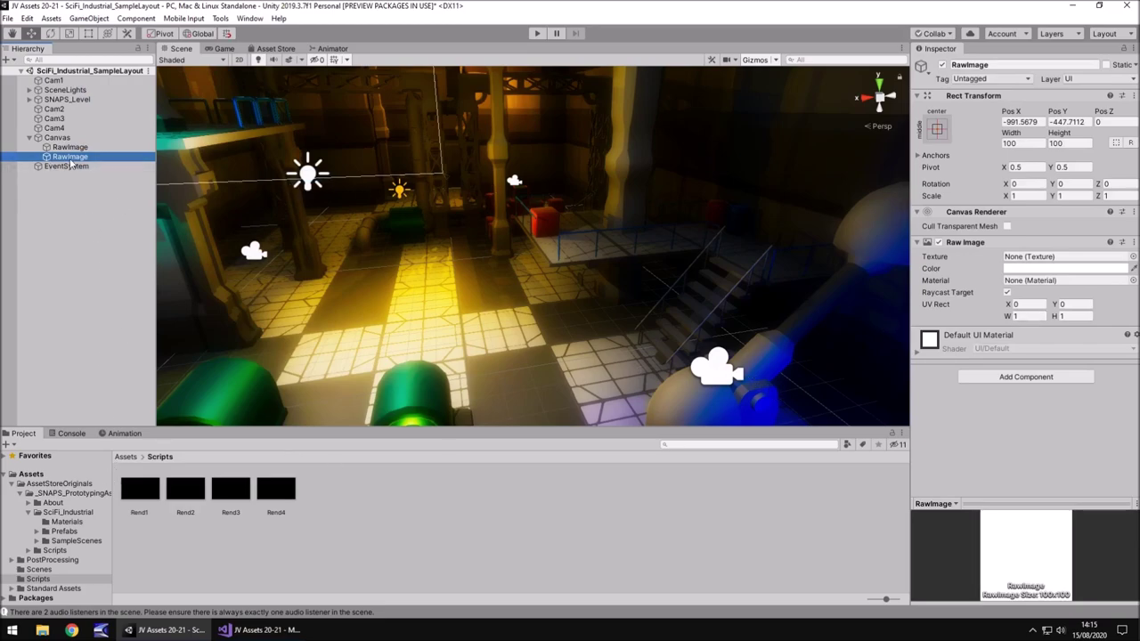
key("F2")
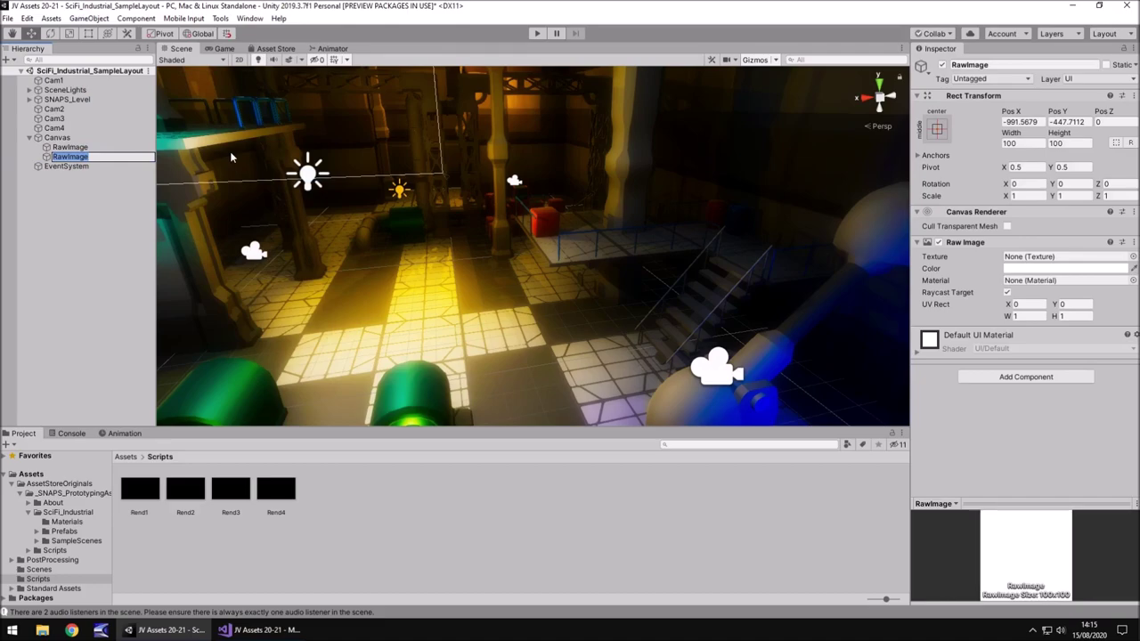
type("Screen1")
key("Return")
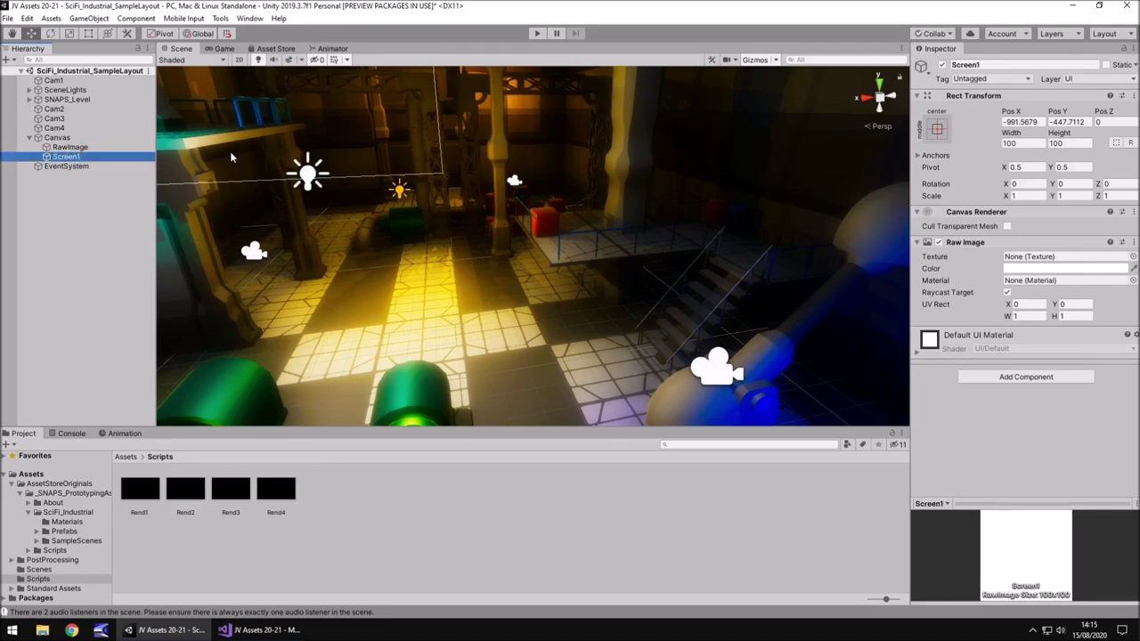
Step: Assign Rend1 to Screen1's Texture and frame Screen1 in the Scene view
left_click_drag(139, 489, 1060, 257)
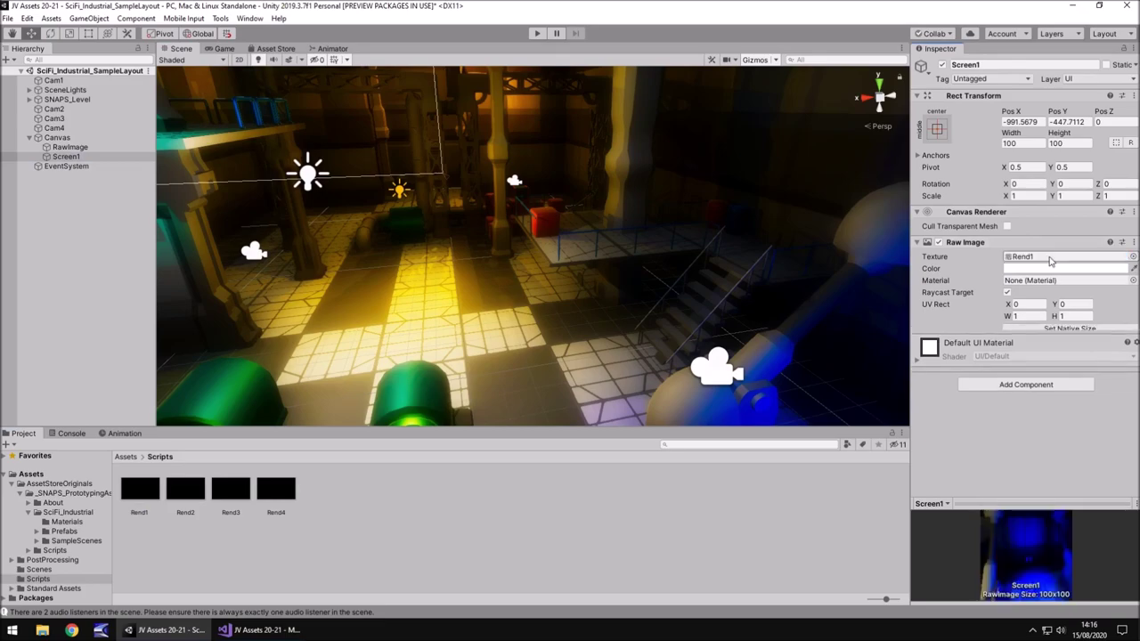
double_click(66, 157)
scroll(507, 173, "down", 6)
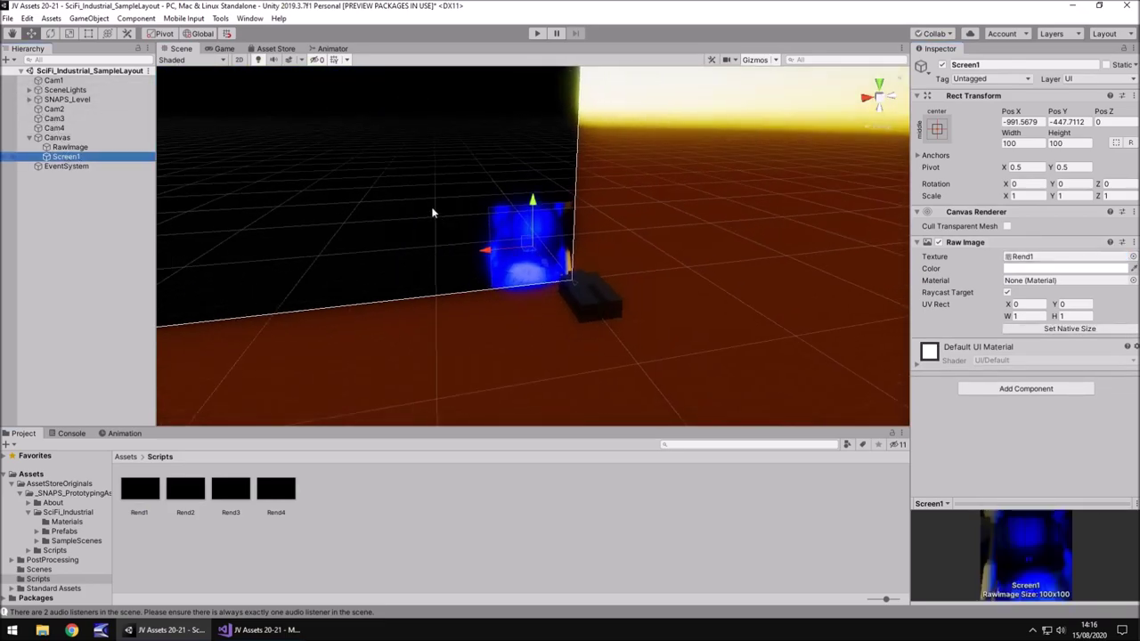
left_click_drag(397, 198, 584, 225, "alt")
scroll(617, 234, "down", 2)
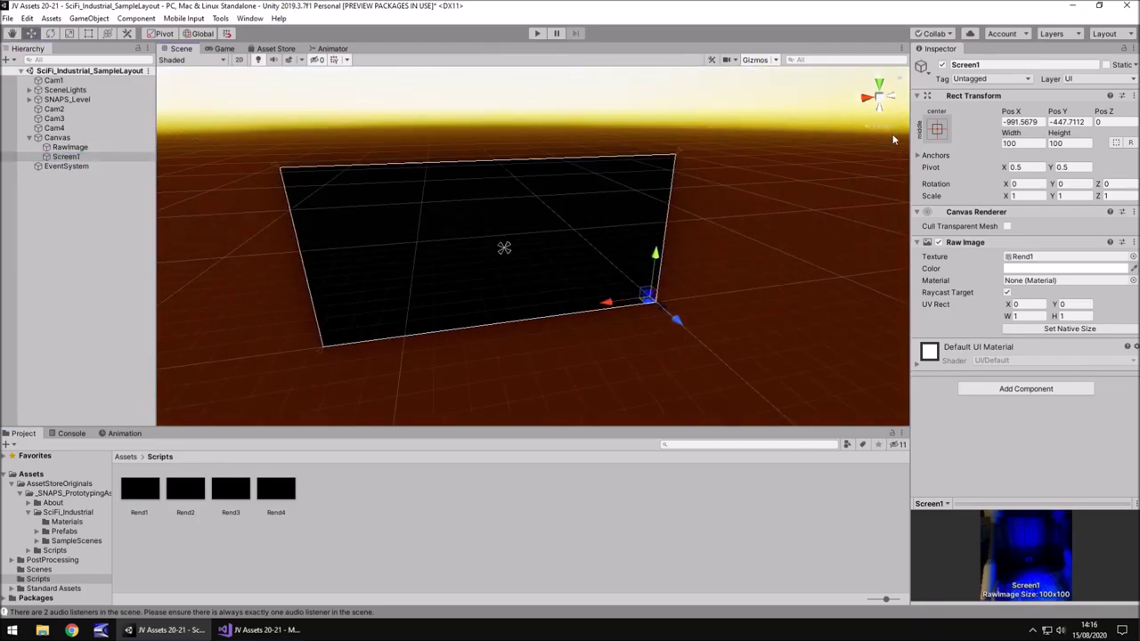
left_click(938, 130)
Step: Anchor Screen1 to the canvas's top-left corner and frame it in the view
left_click(976, 220)
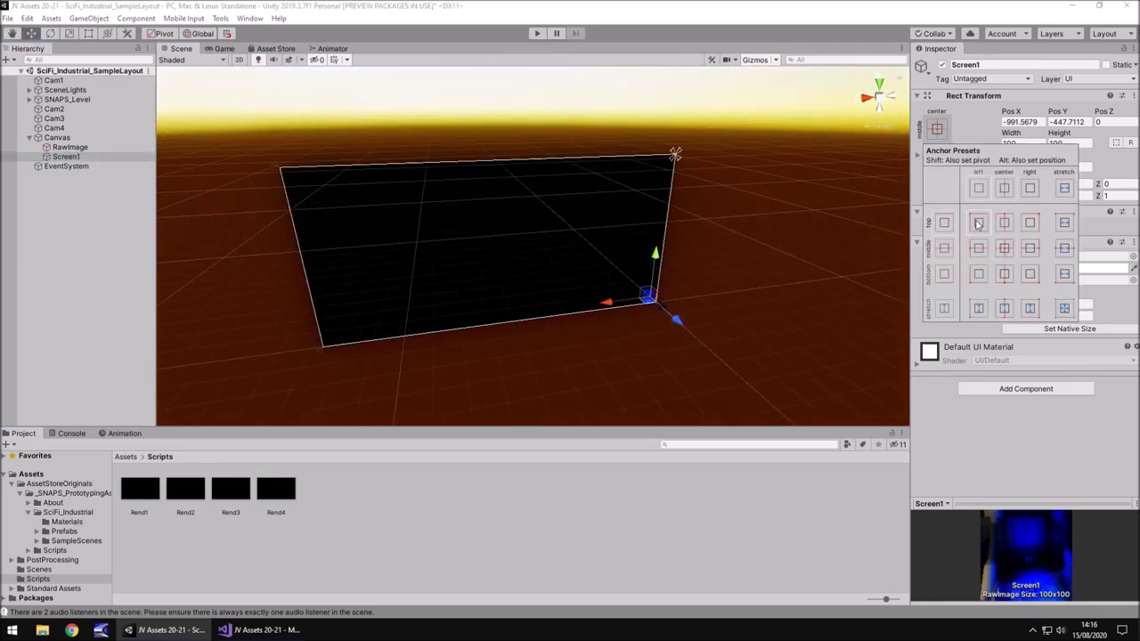
left_click(773, 153)
left_click_drag(773, 153, 460, 262, "alt")
key("f")
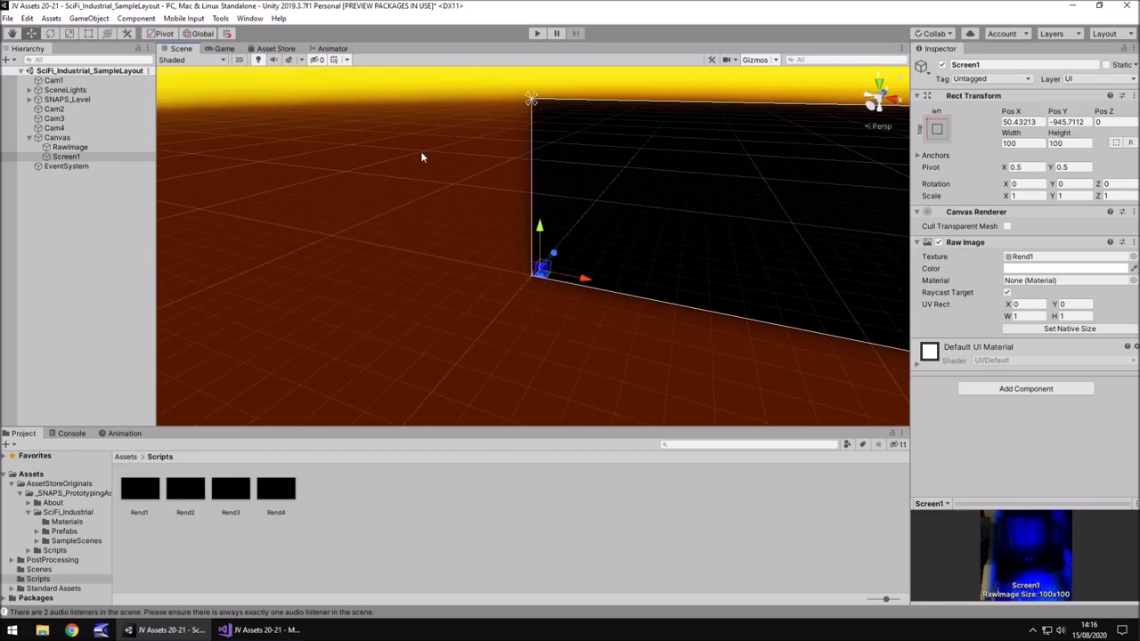
Step: Resize Screen1 to 900 wide by 500 high
left_click(1029, 146)
double_click(1030, 144)
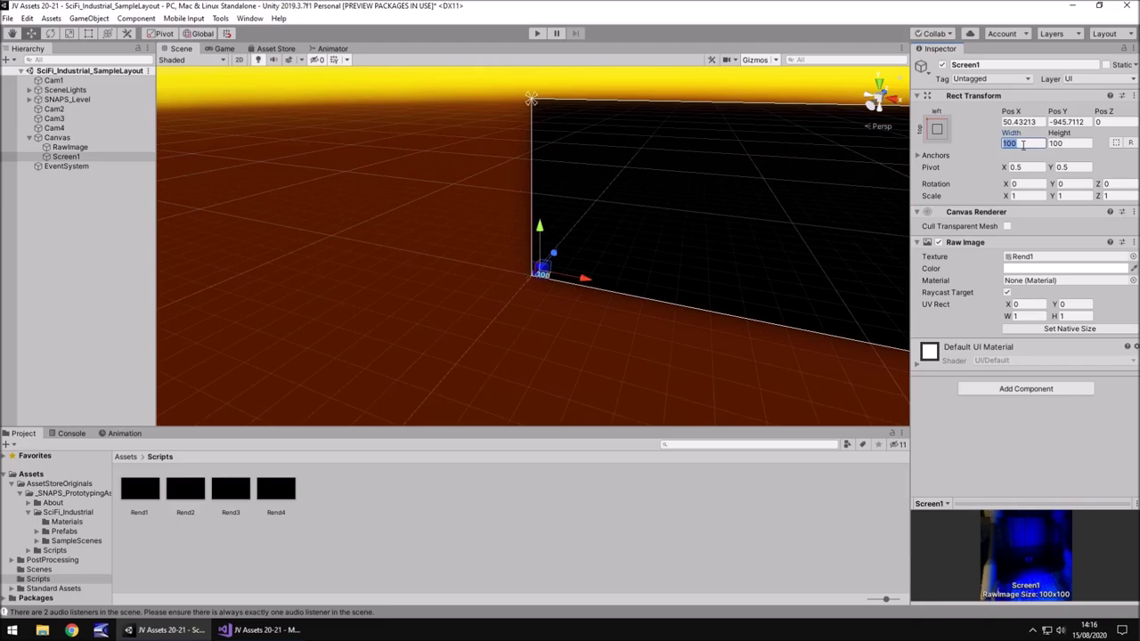
type("900")
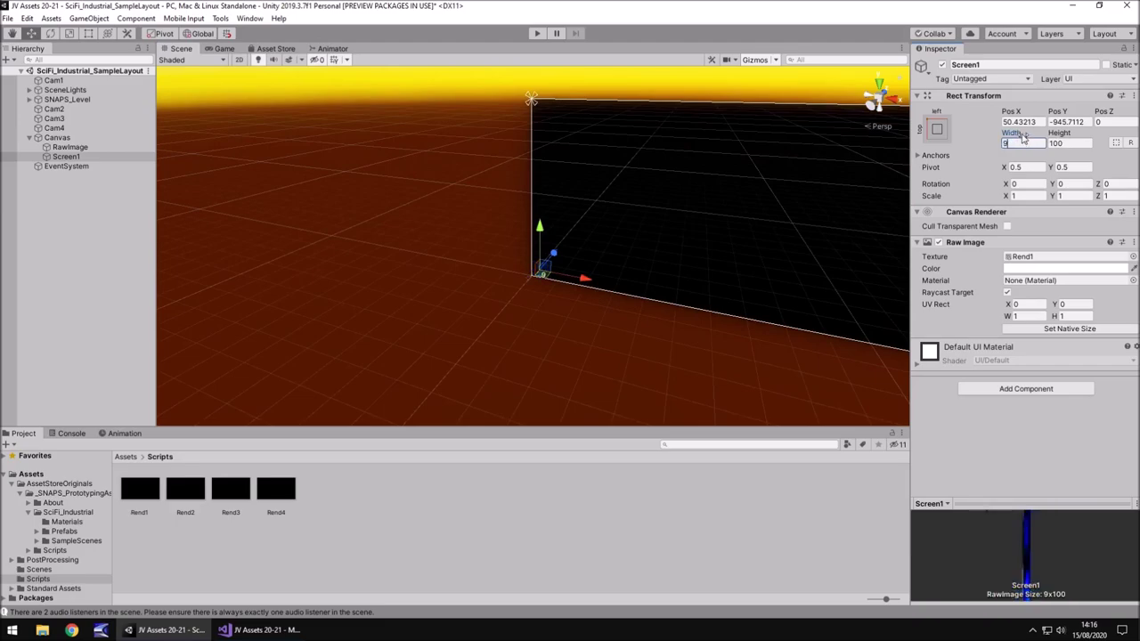
double_click(1071, 143)
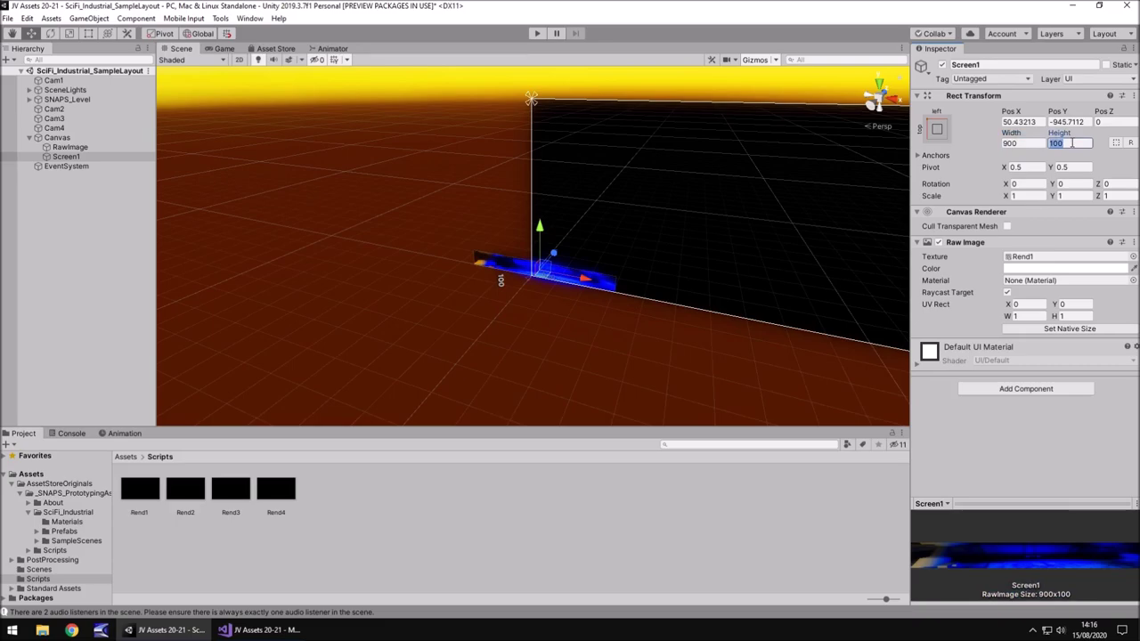
type("500")
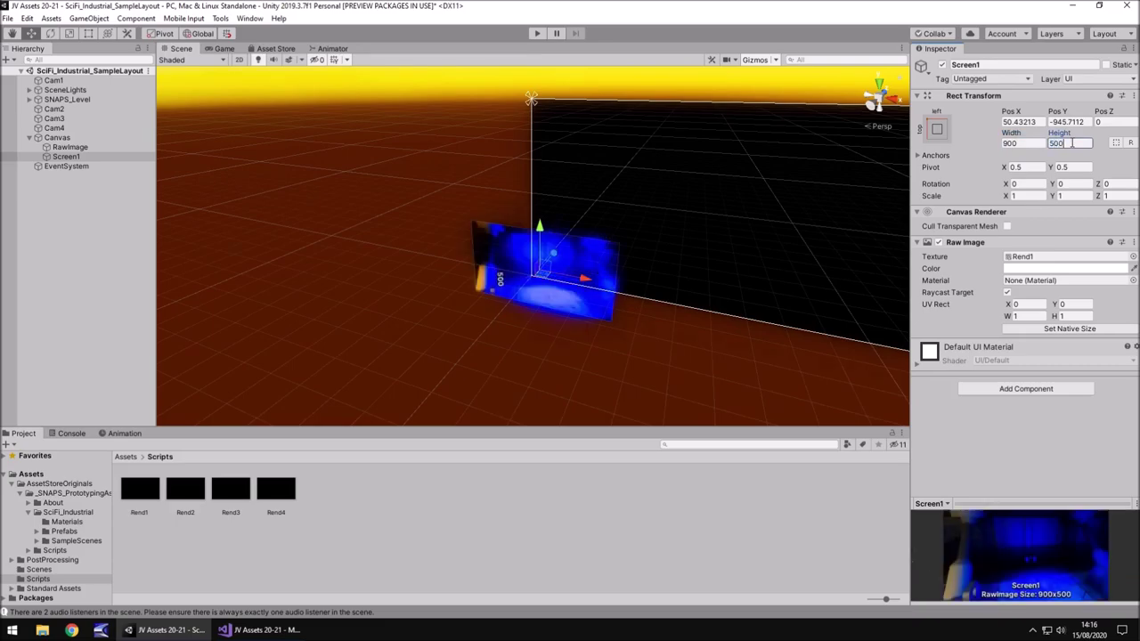
Step: Move Screen1 up into the canvas's upper-left area, nudged slightly right
left_click_drag(541, 225, 673, 167)
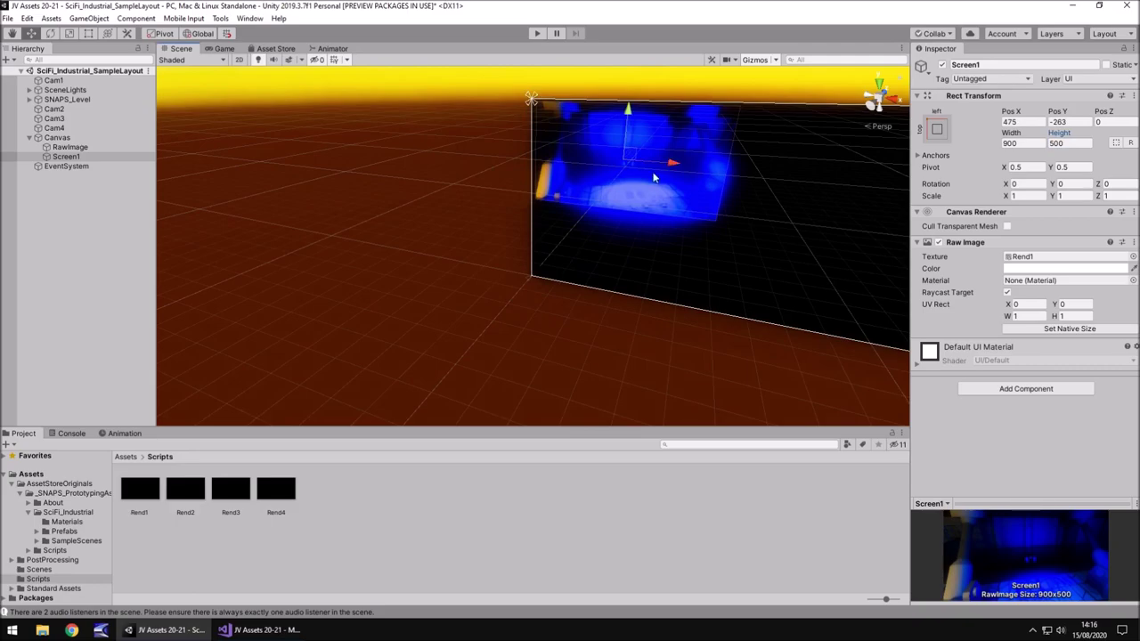
key("f")
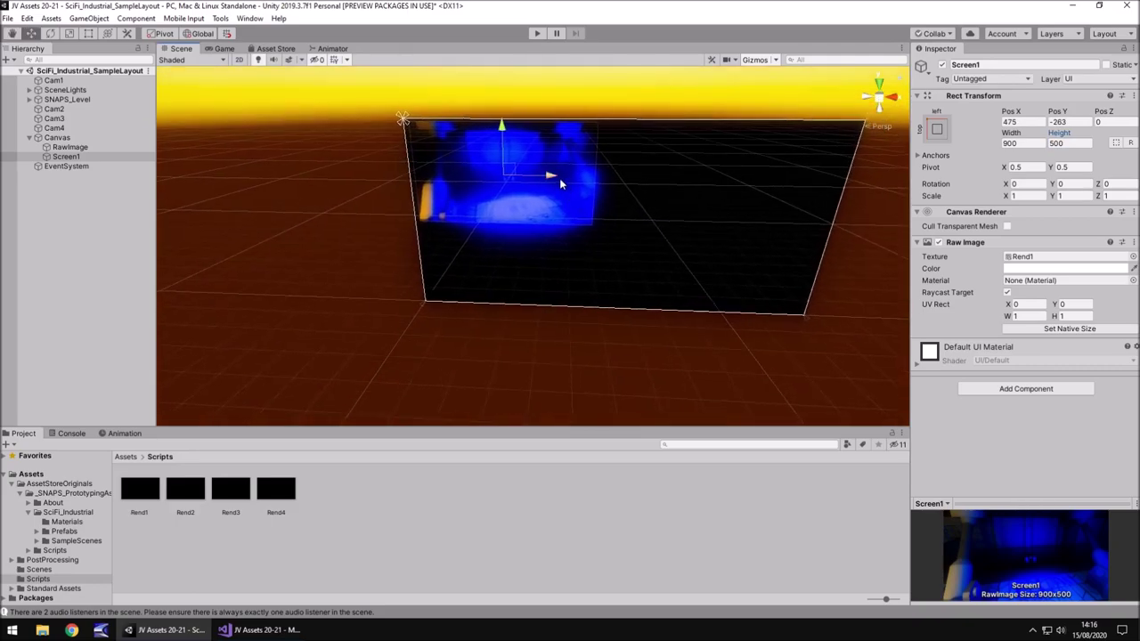
left_click_drag(556, 177, 559, 178)
left_click(98, 156)
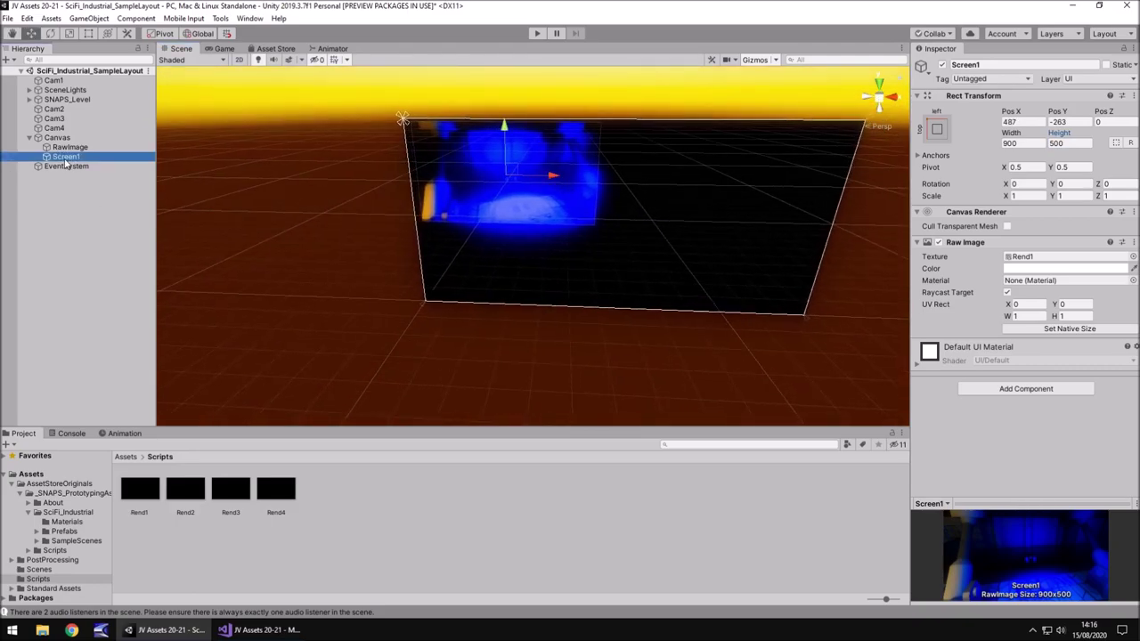
Step: Duplicate Screen1 to the canvas's right half, rename it Screen2, and give it the Rend2 texture
key("ctrl+d")
left_click_drag(547, 176, 789, 180)
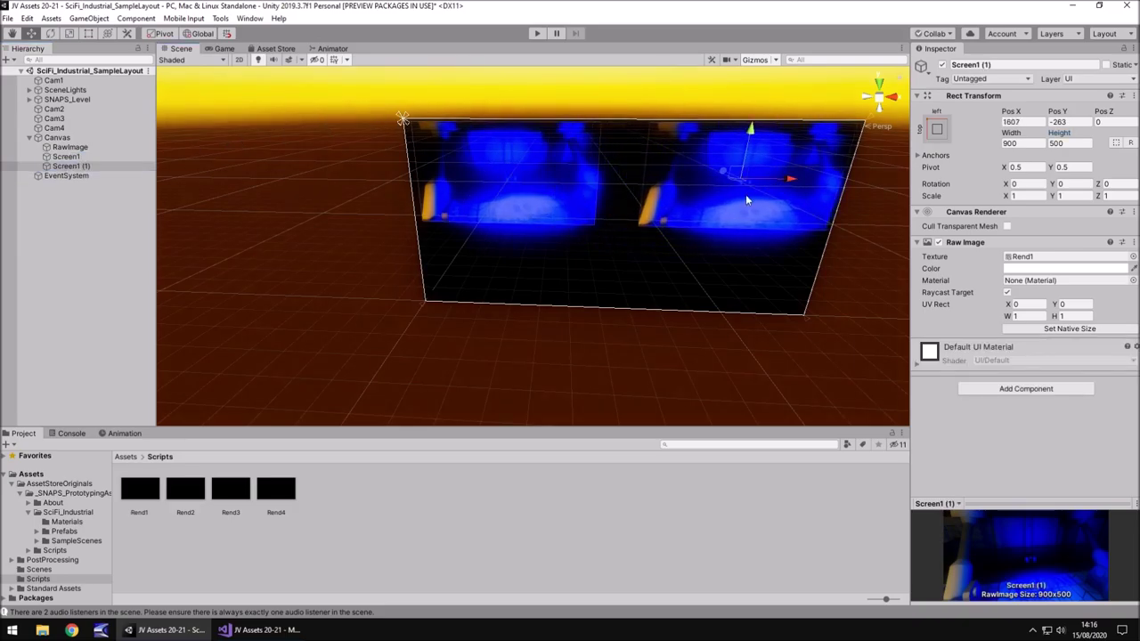
left_click(74, 167)
left_click(75, 167)
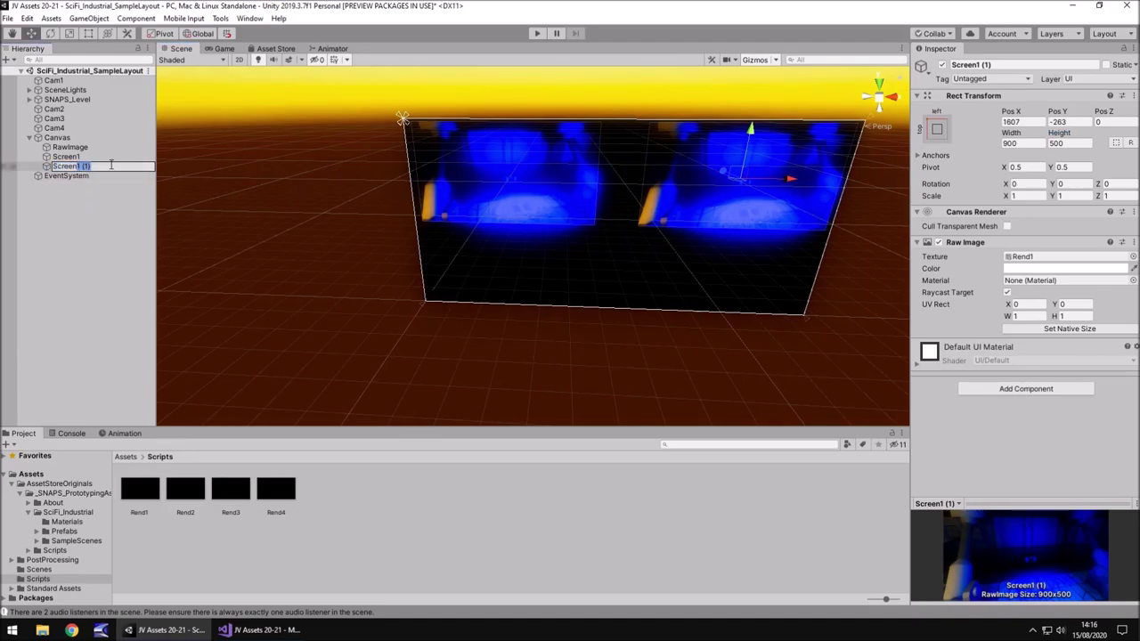
type("Screen2")
key("Return")
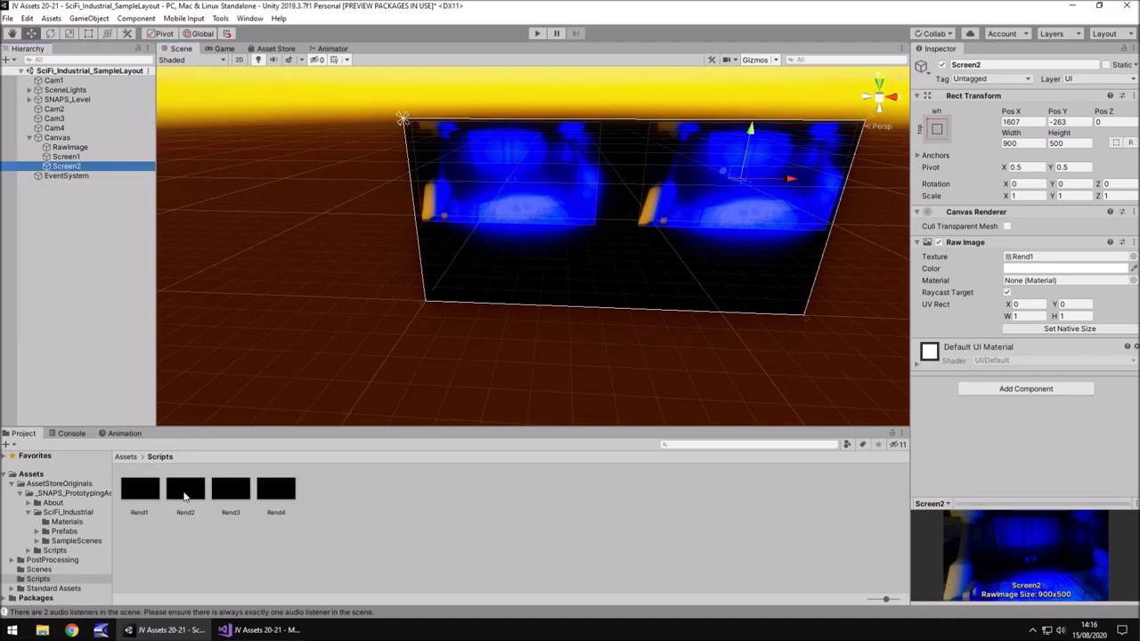
left_click_drag(185, 496, 1055, 259)
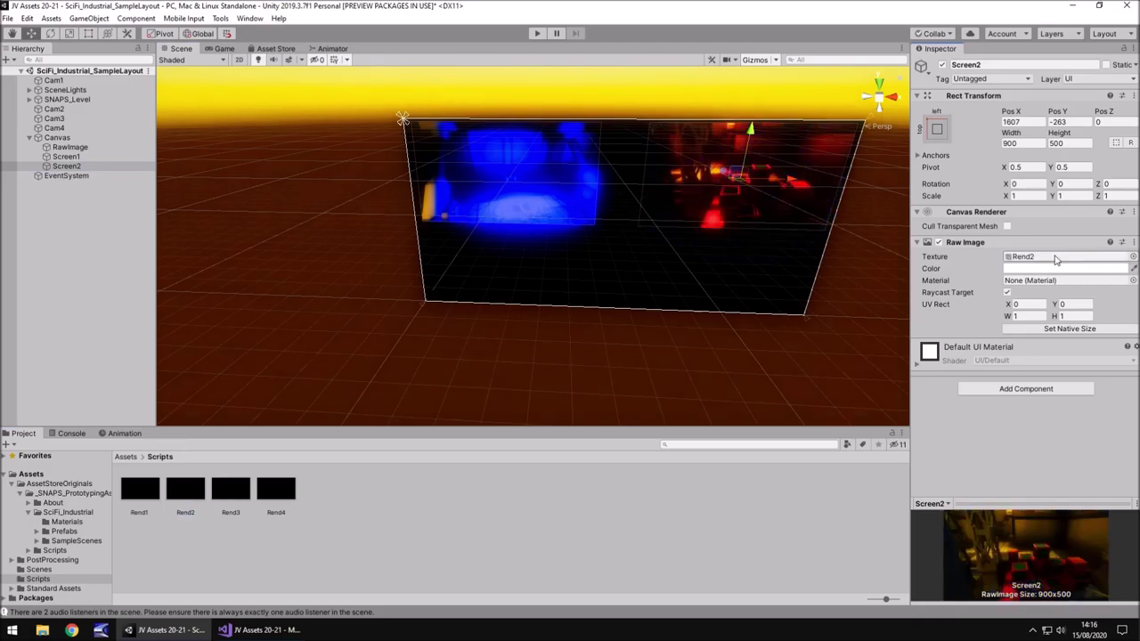
left_click(66, 157)
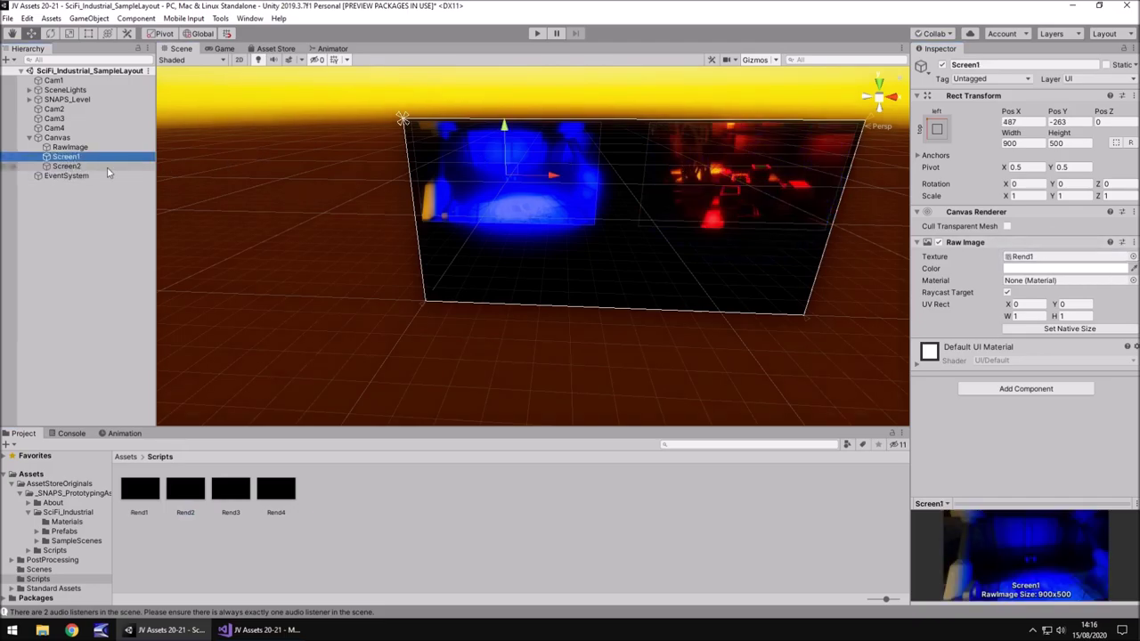
Step: Place another copy of Screen1 below it and resize Screen1 to 950 × 450
key("ctrl+d")
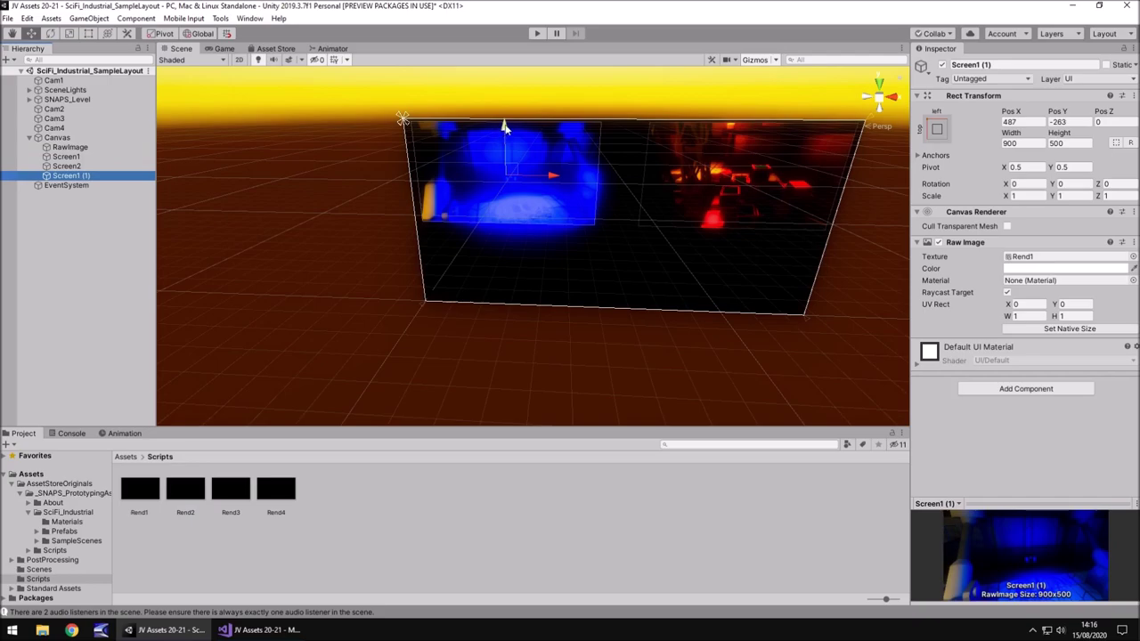
left_click_drag(501, 127, 510, 218)
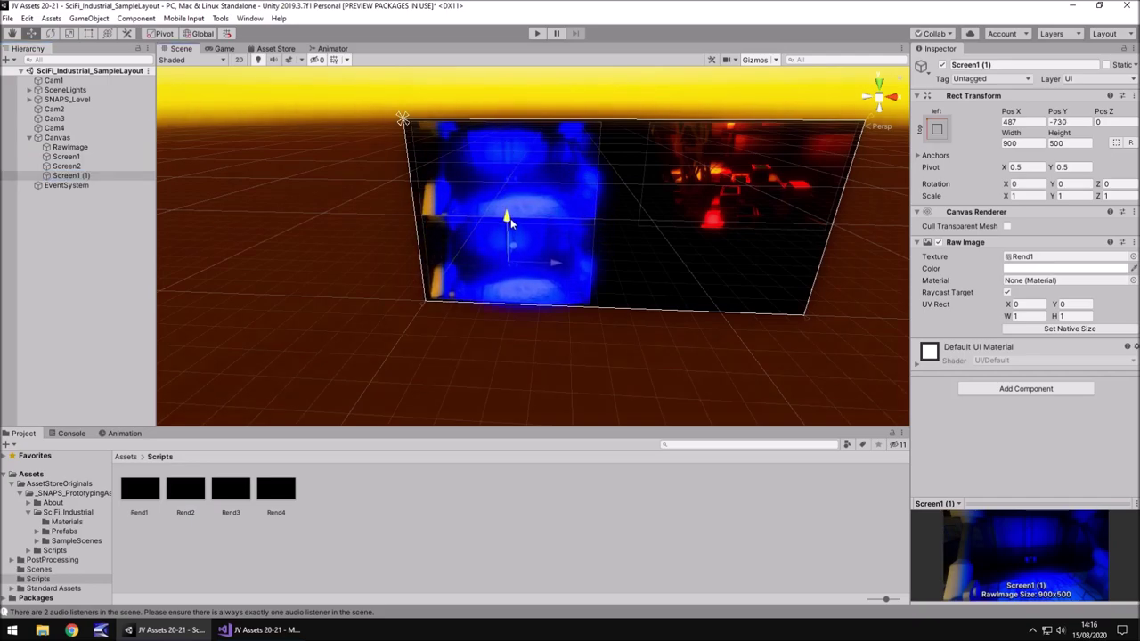
left_click(526, 151)
left_click(1030, 142)
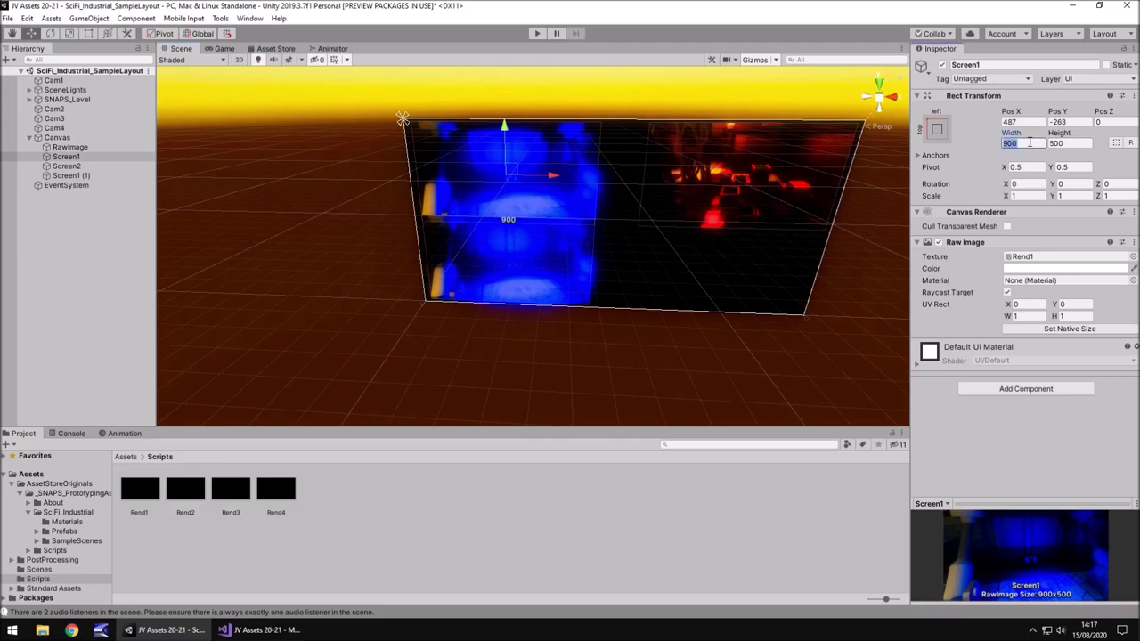
type("950")
key("Tab")
type("450")
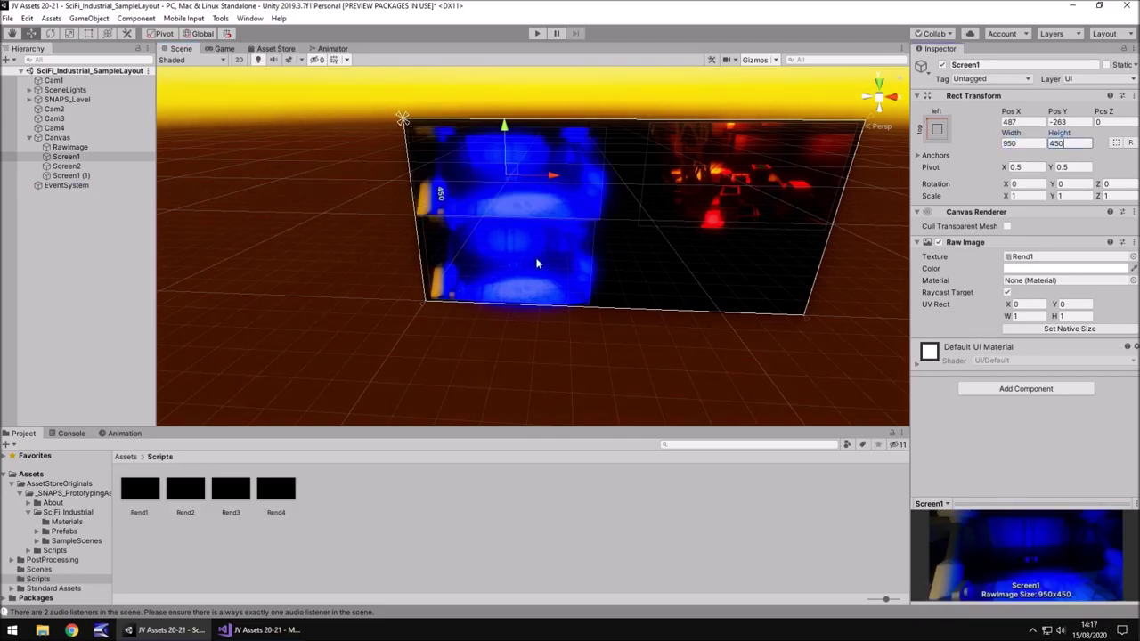
Step: Set the lower copy and Screen2 to height 450 so they match 950 × 450
left_click(537, 264)
left_click(1024, 143)
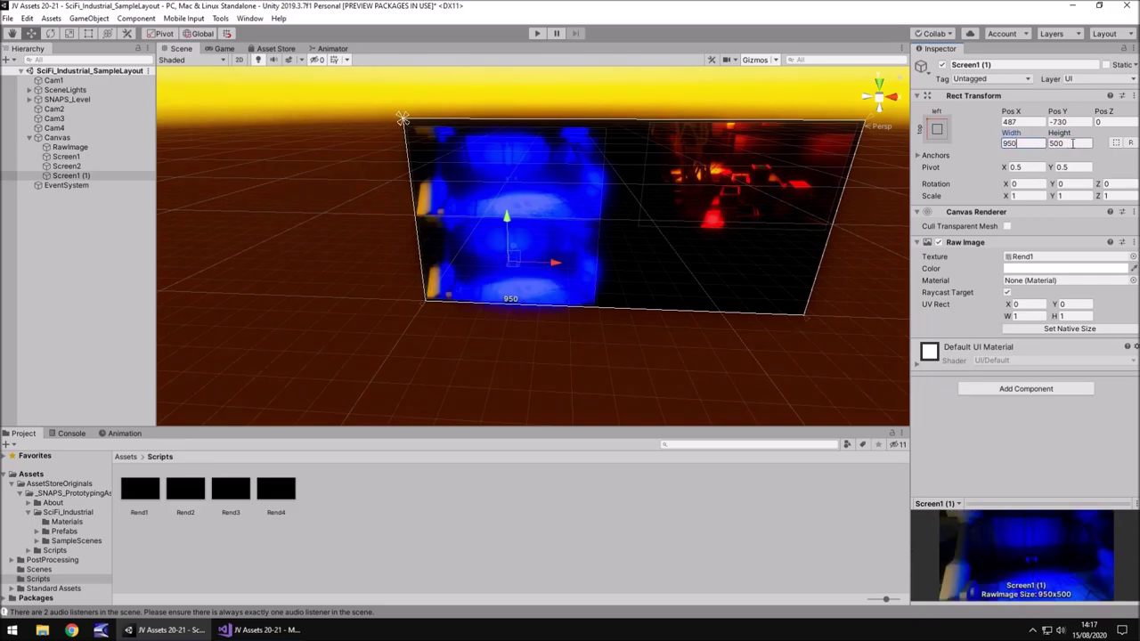
left_click(1073, 142)
type("450")
left_click(765, 179)
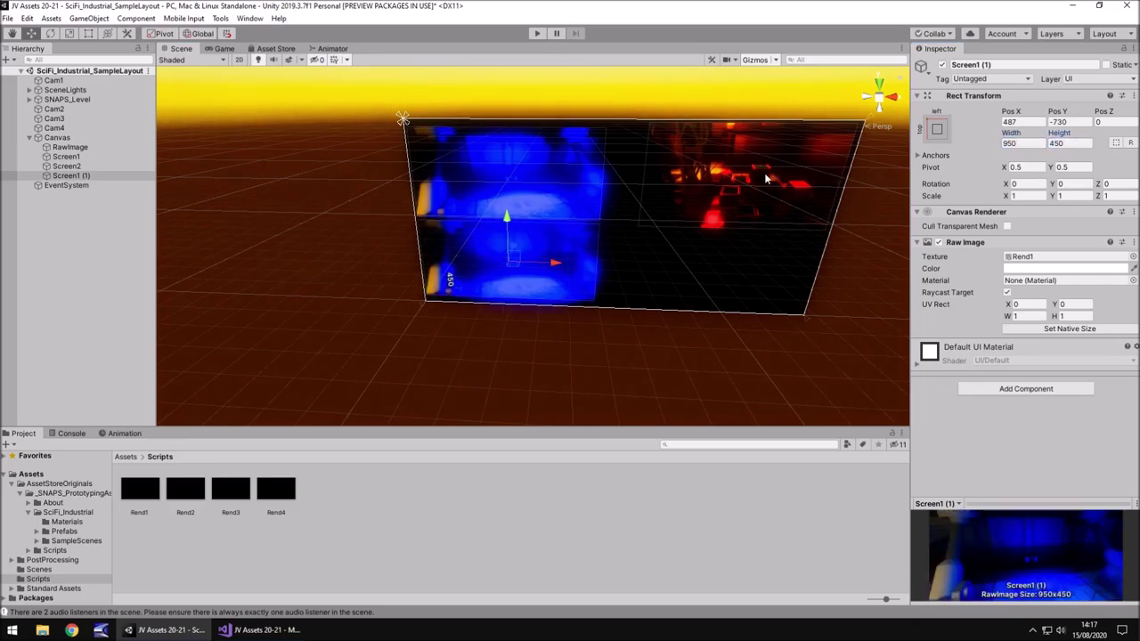
left_click(766, 178)
left_click(1066, 145)
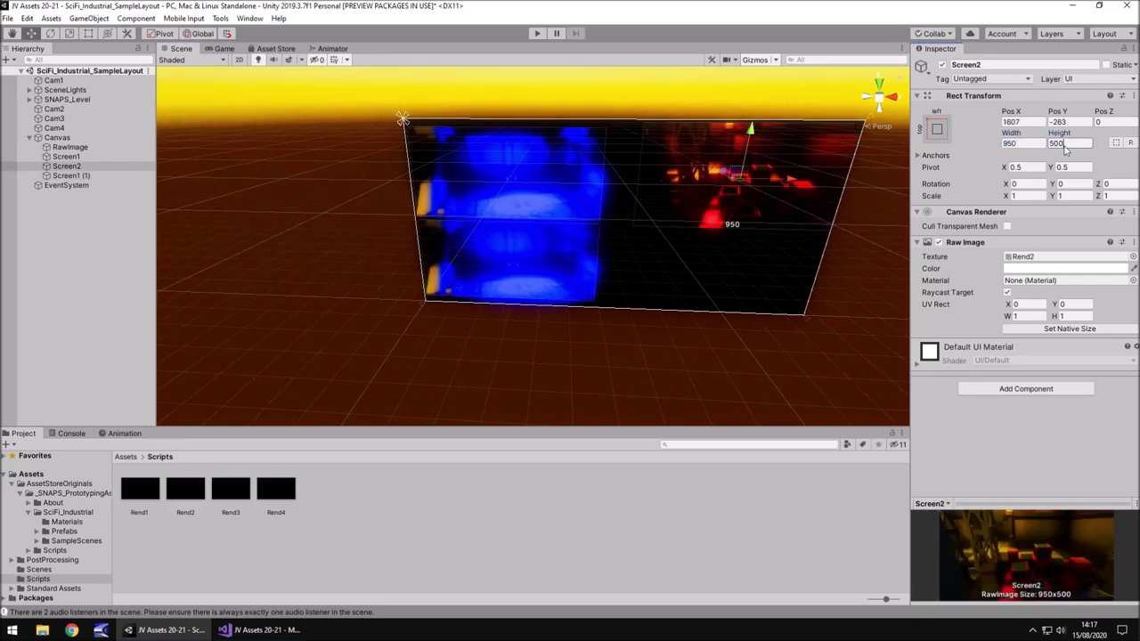
type("450")
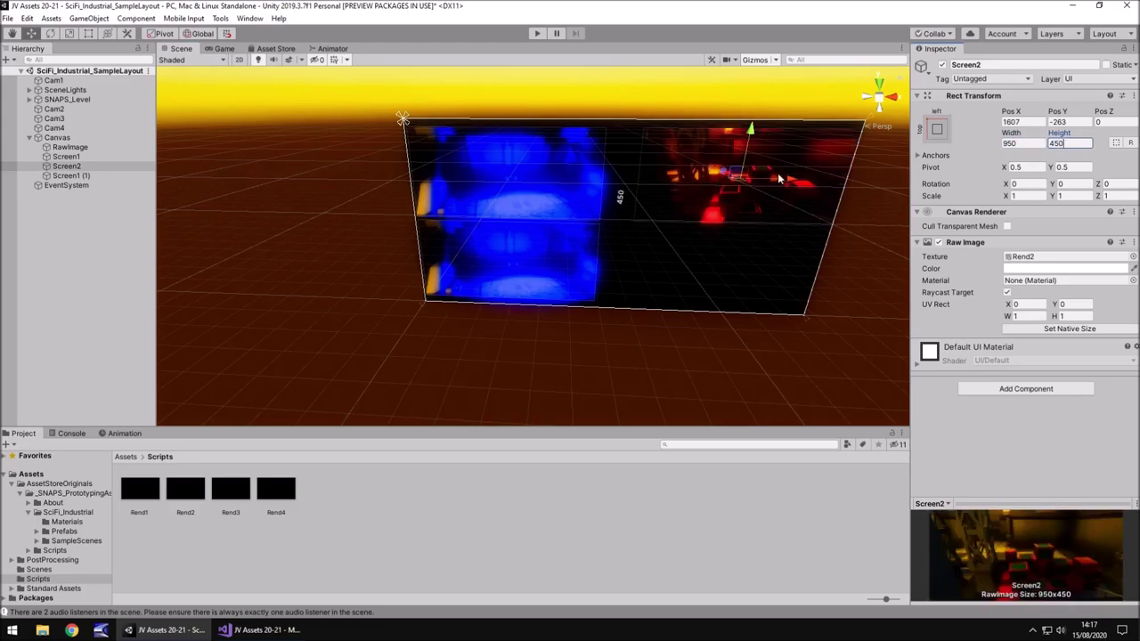
left_click(71, 175)
Step: Rename the lower copy to Screen3 and assign it the Rend3 texture
key("F2")
type("Screen3")
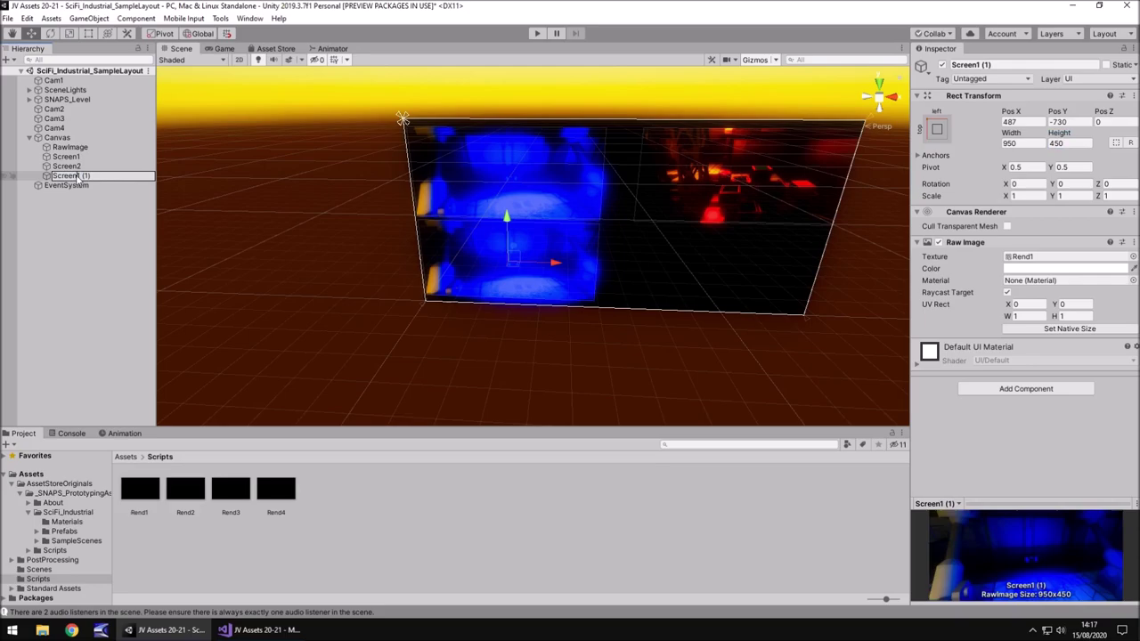
key("Return")
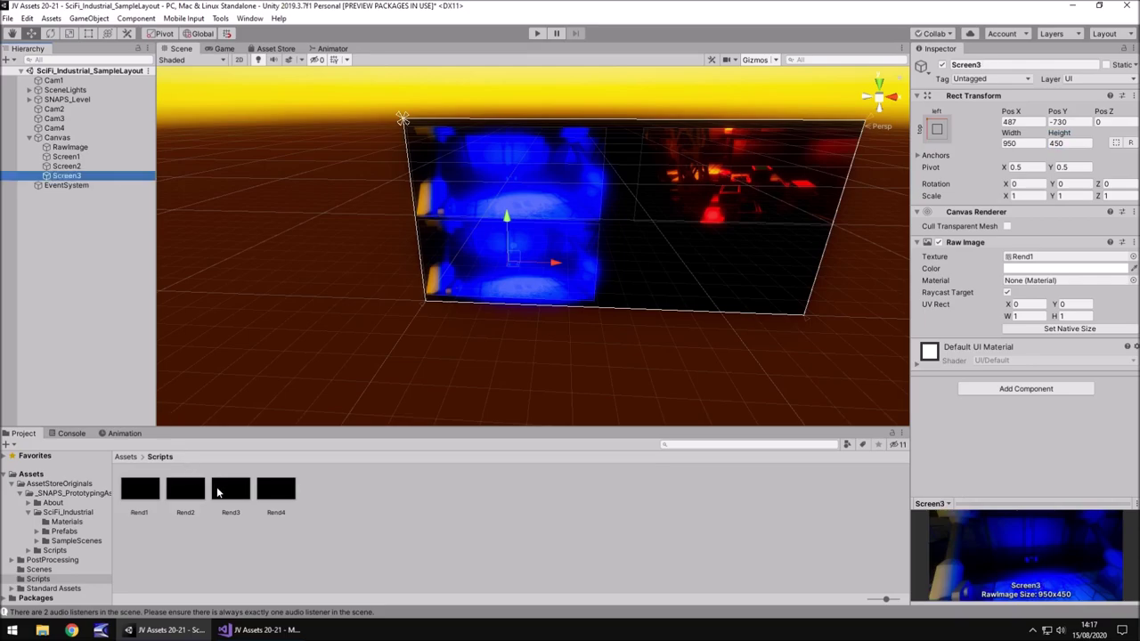
left_click_drag(218, 492, 1075, 259)
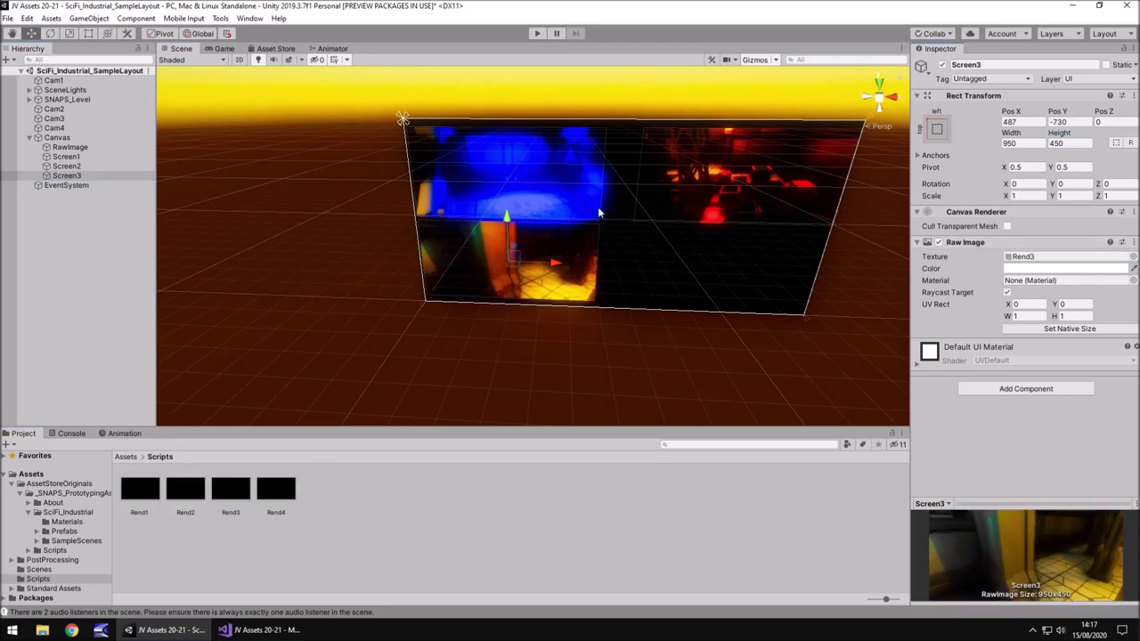
left_click(81, 176)
Step: Duplicate Screen3 into the lower-right panel, align it, and rename it Screen4
key("ctrl+d")
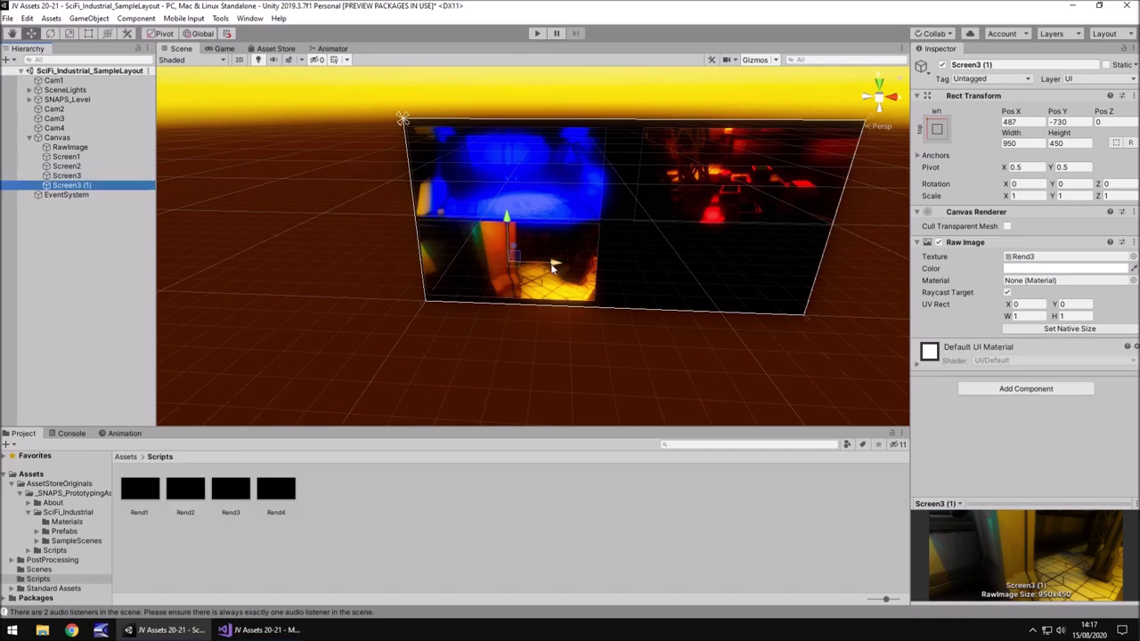
left_click_drag(552, 268, 757, 275)
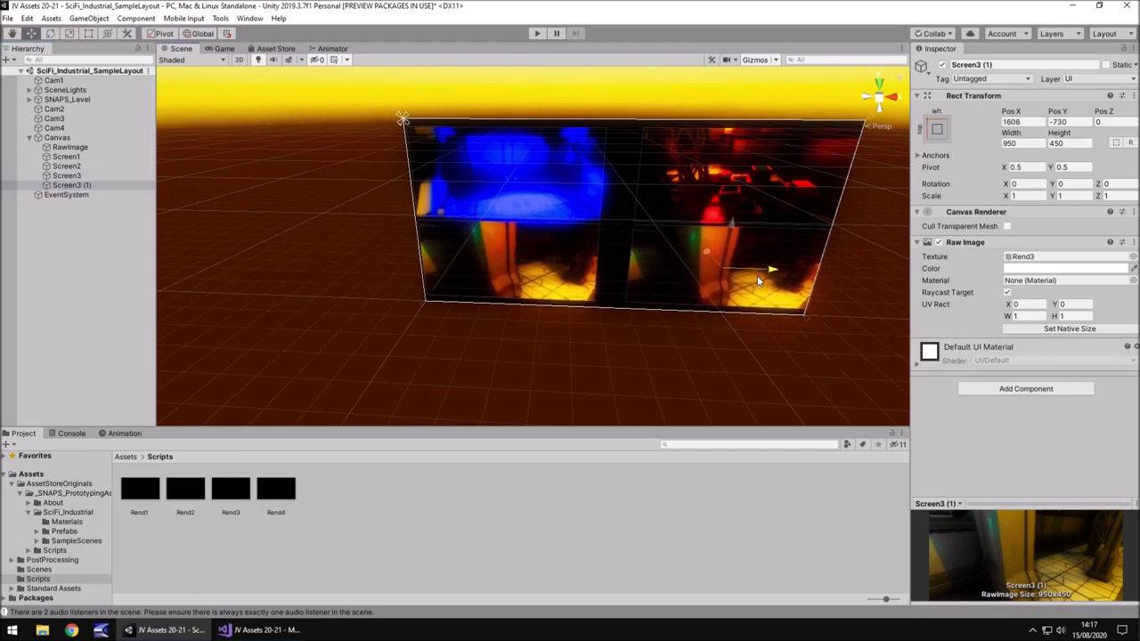
left_click(89, 34)
left_click_drag(692, 262, 684, 260)
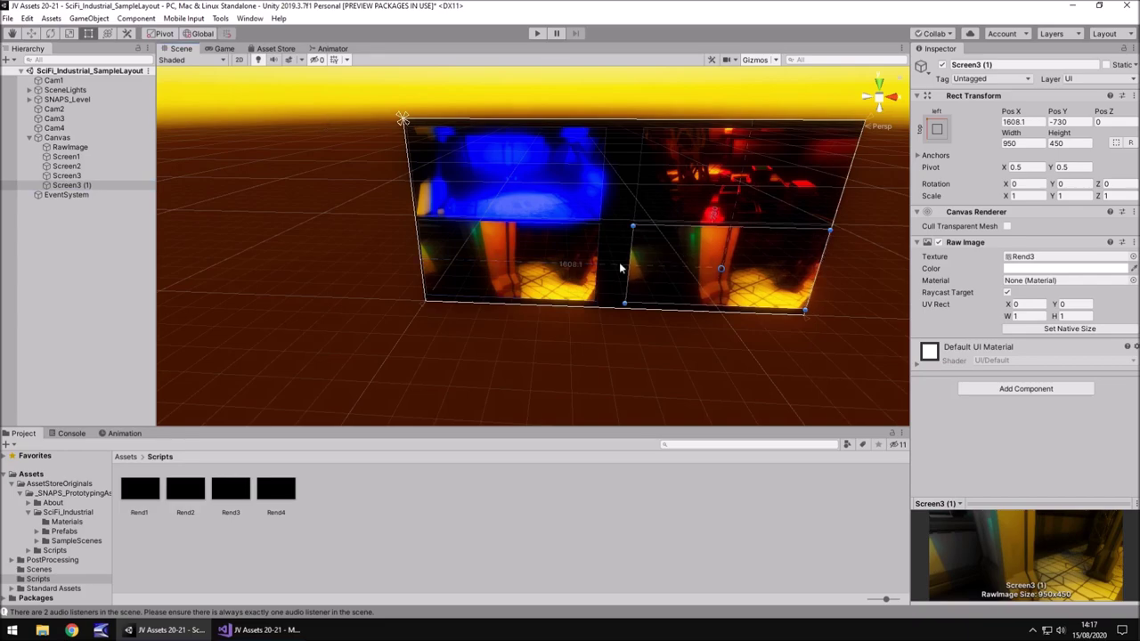
left_click(71, 184)
type("Screen4")
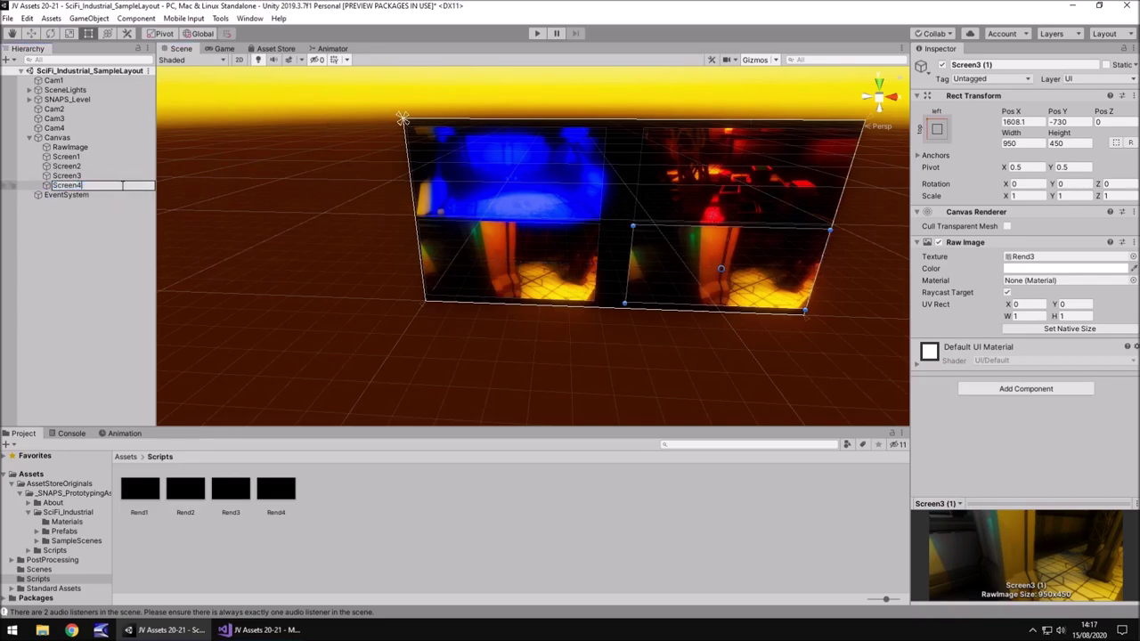
key("Return")
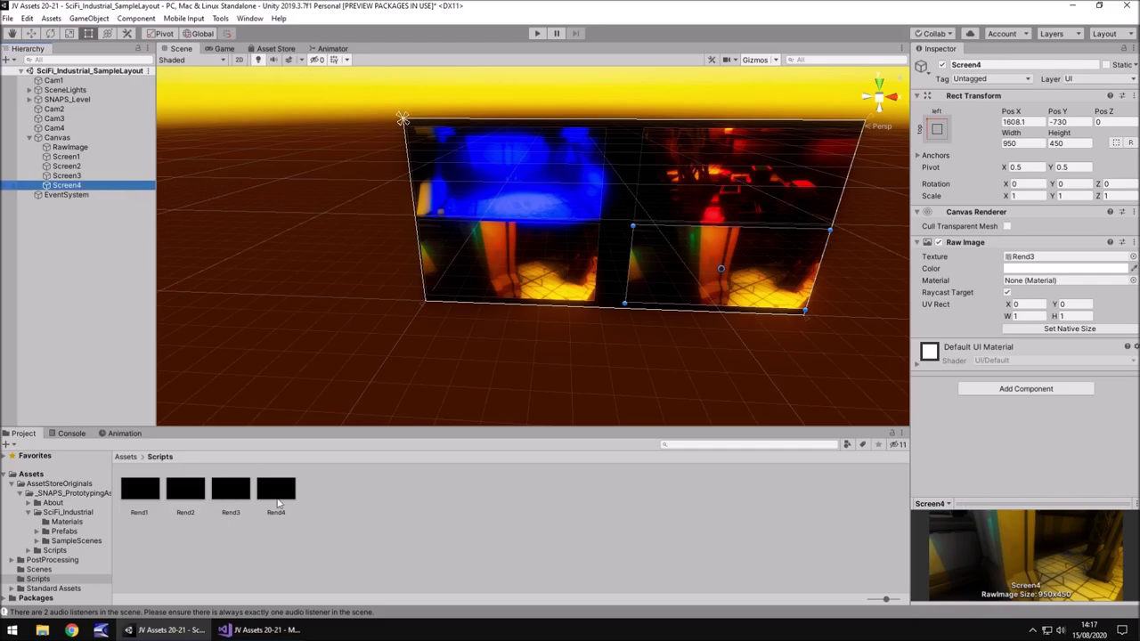
Step: Assign Rend4 to Screen4, check each screen's feed, undo the stray shift, and run the scene
left_click_drag(278, 504, 1024, 260)
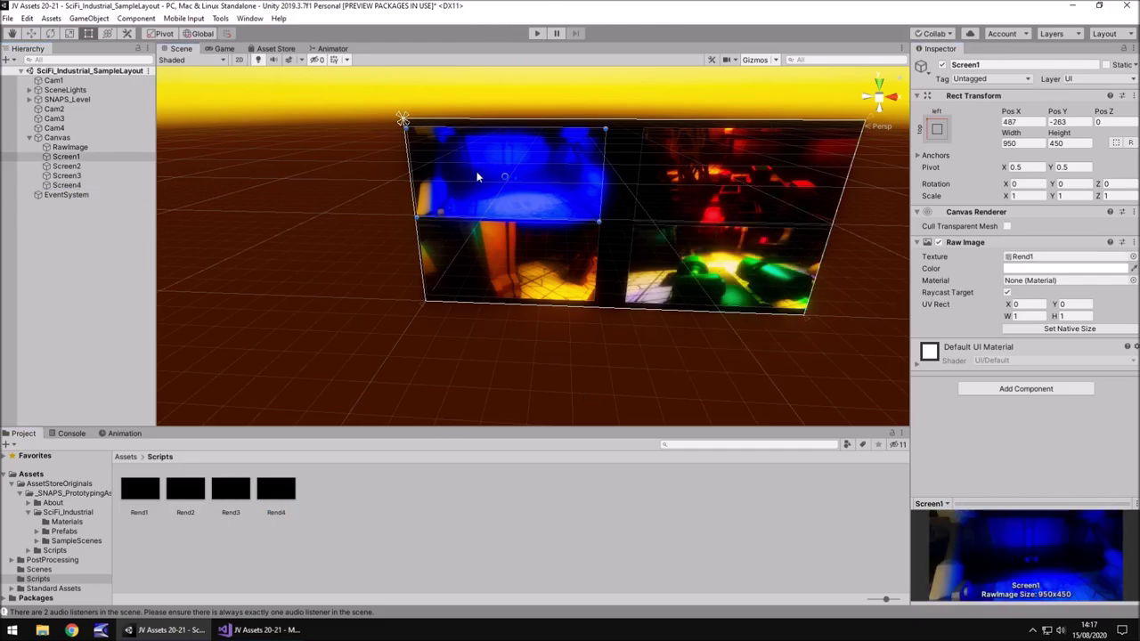
left_click_drag(558, 171, 569, 166)
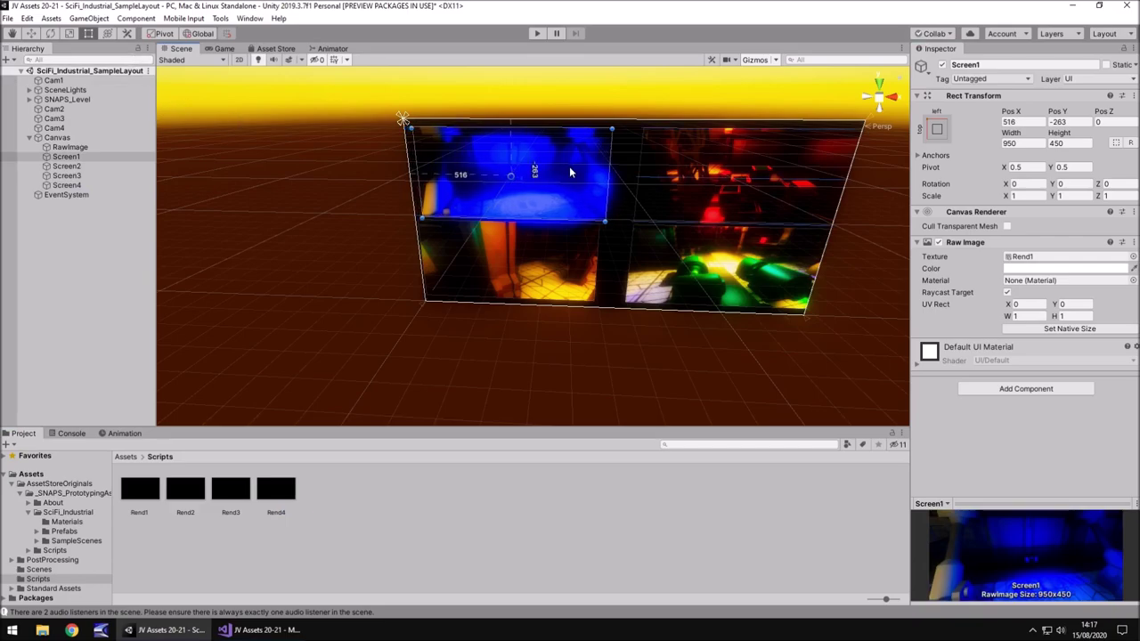
left_click(675, 150)
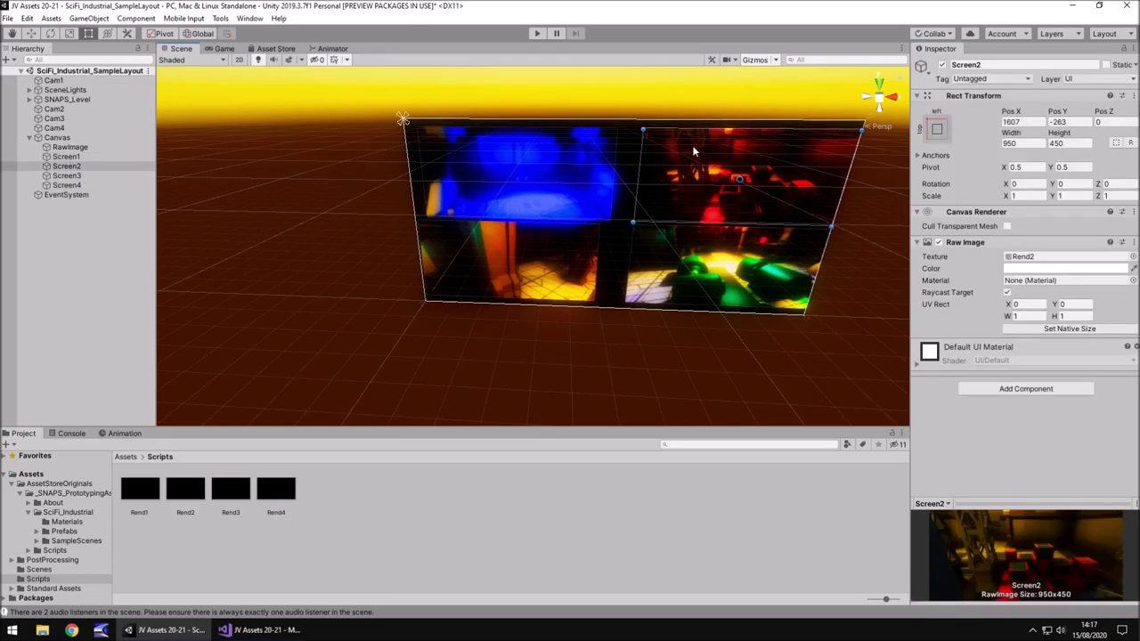
left_click(523, 253)
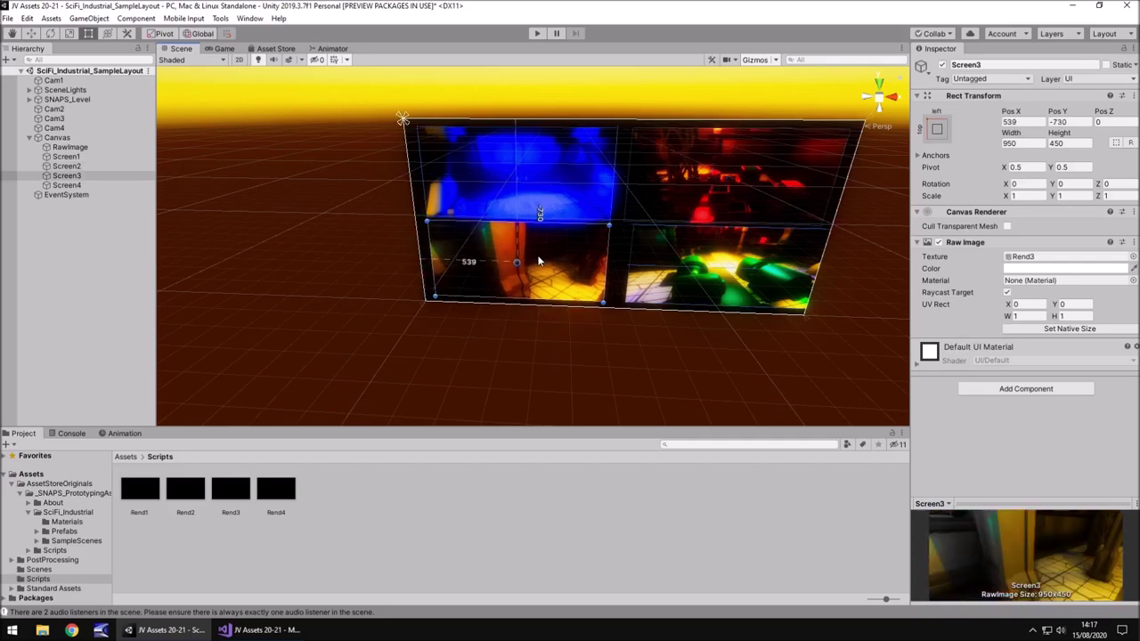
left_click(691, 264)
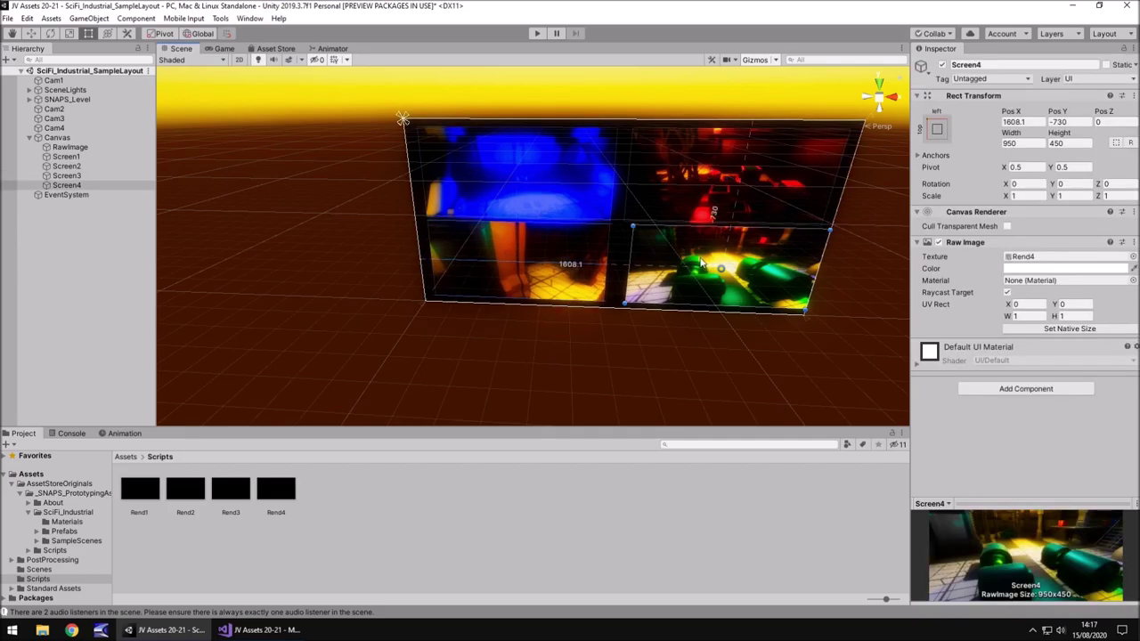
key("ctrl+z")
left_click(537, 33)
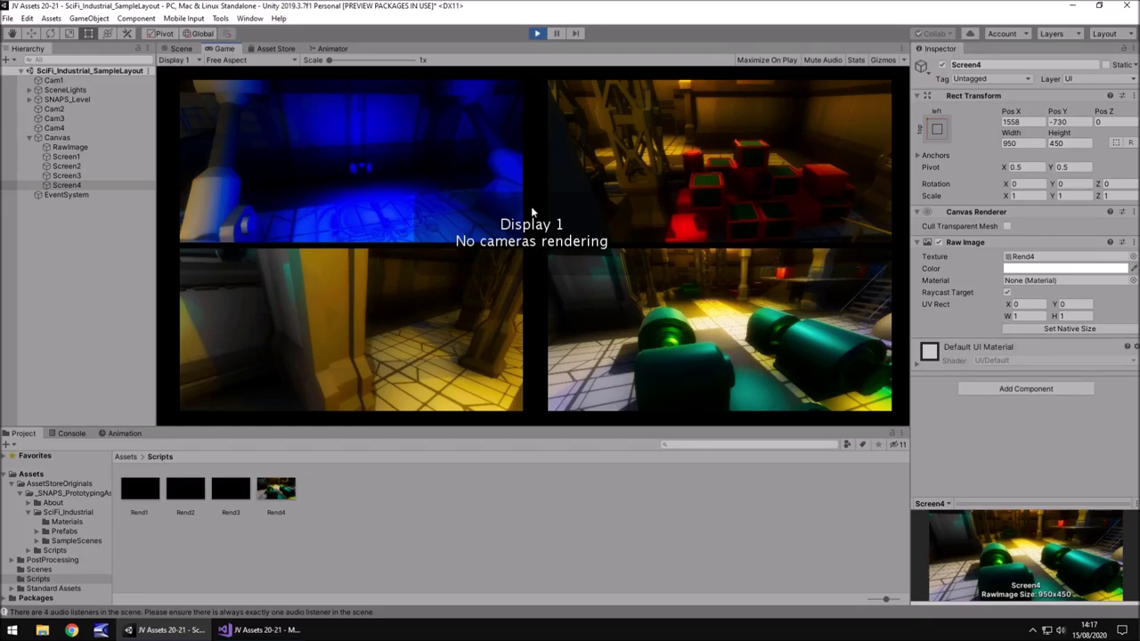
Step: Stop play, add a new Camera object from the GameObject menu, then test-run and stop again
left_click(537, 34)
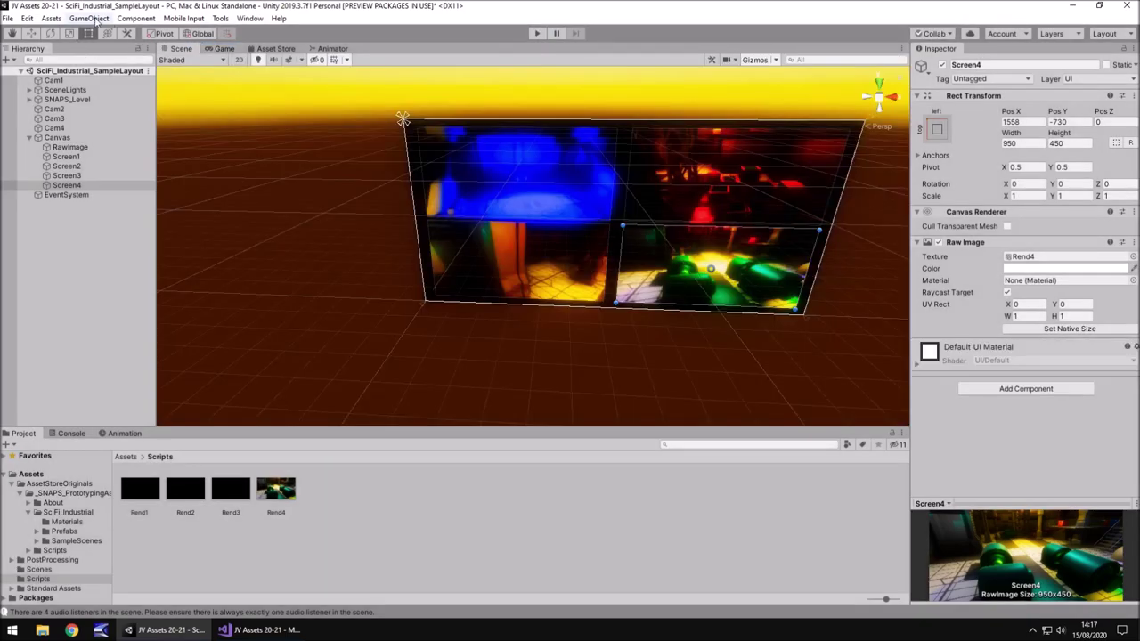
left_click(89, 18)
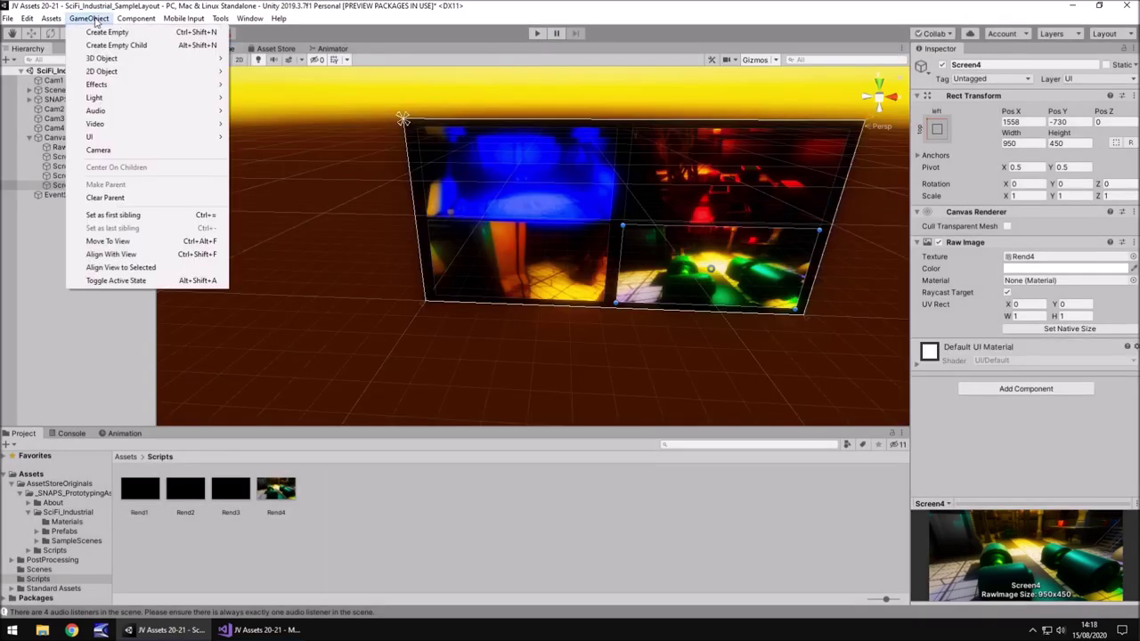
left_click(98, 149)
left_click(537, 34)
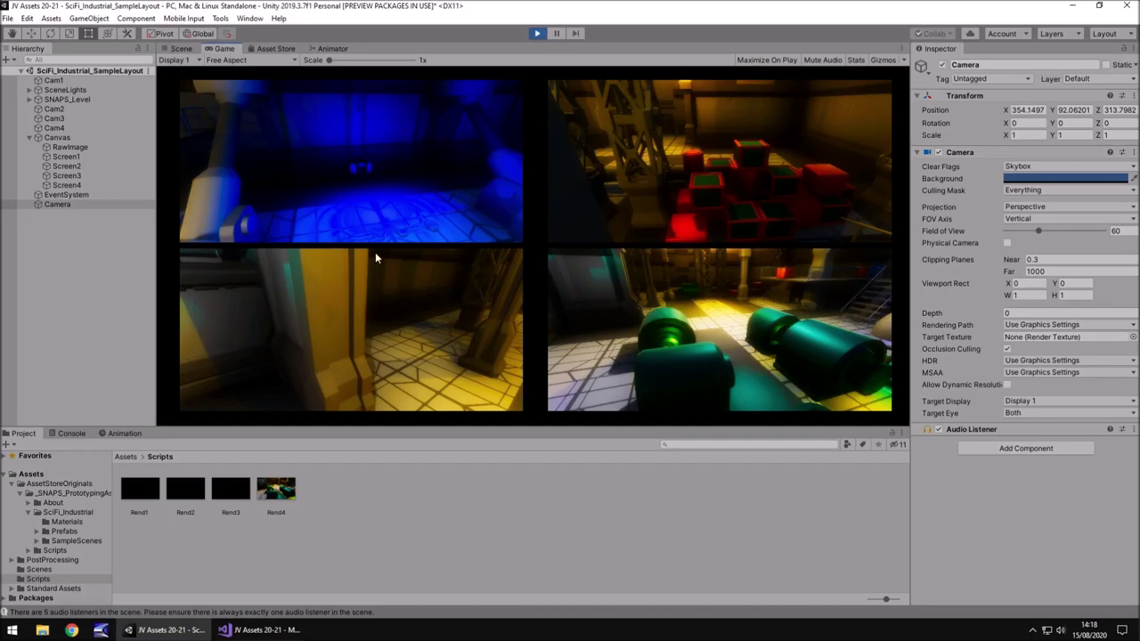
left_click(537, 33)
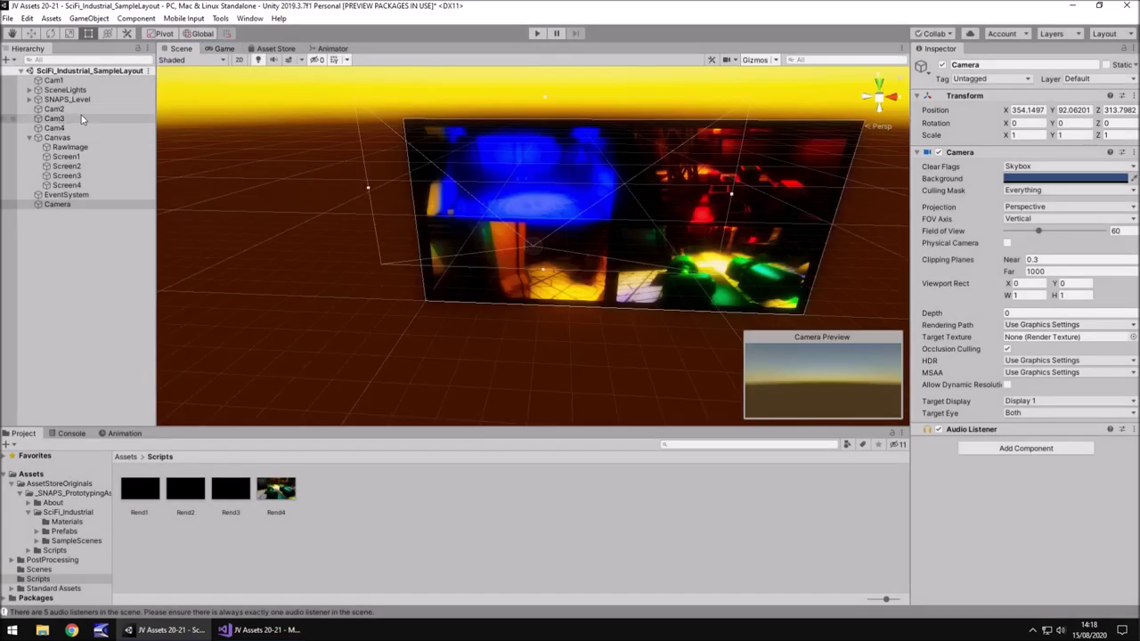
Step: Select Cam1 and create a new animation clip named 'rotate' in the Animation window
left_click(55, 81)
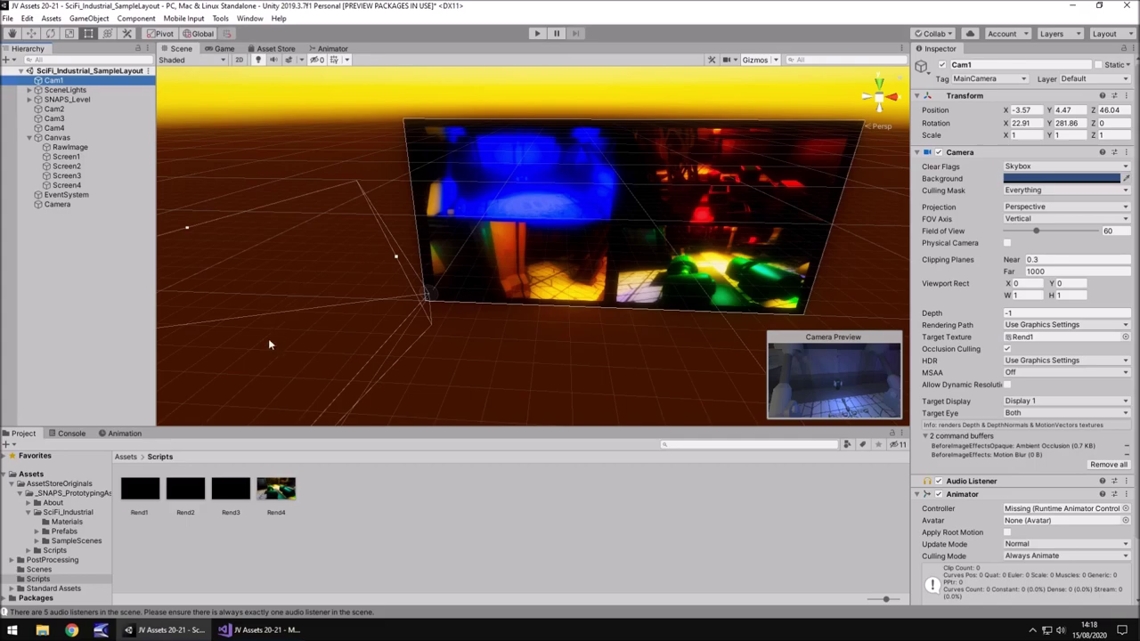
left_click(138, 436)
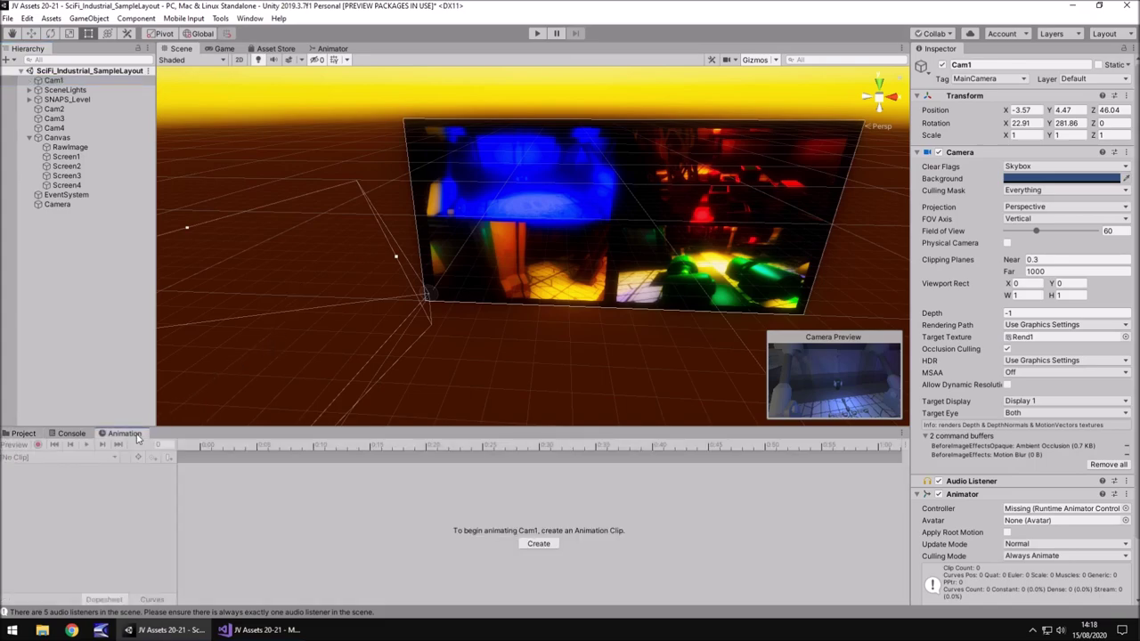
left_click(539, 544)
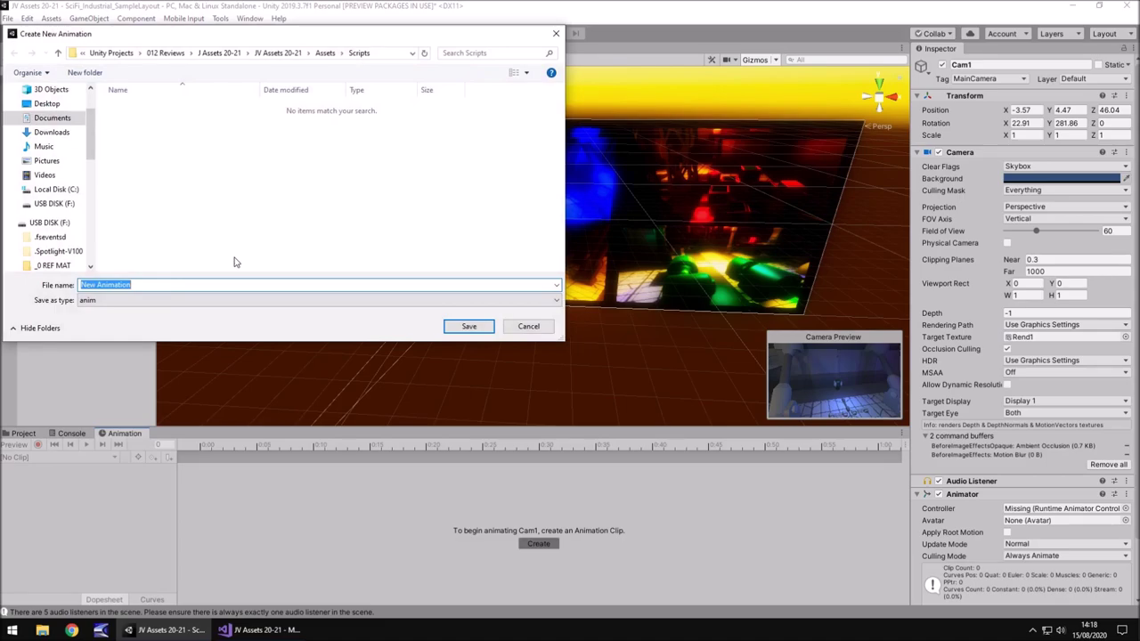
type("rotate")
key("Return")
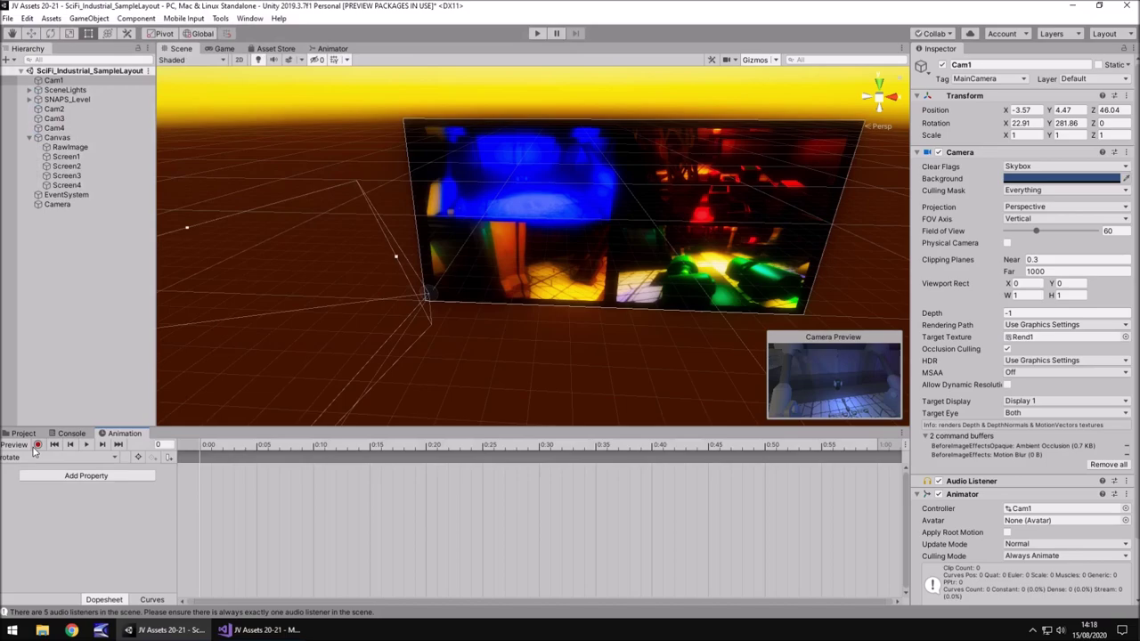
Step: Start recording and key Cam1's Rotation Y at 281.86 on frame 0
left_click(36, 446)
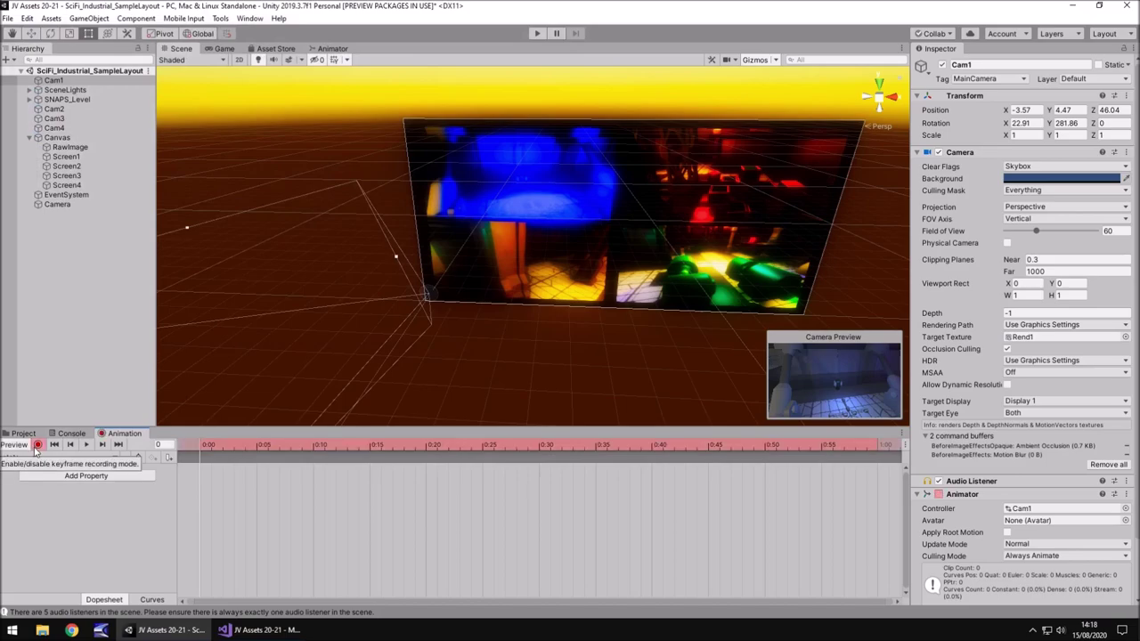
left_click(1084, 124)
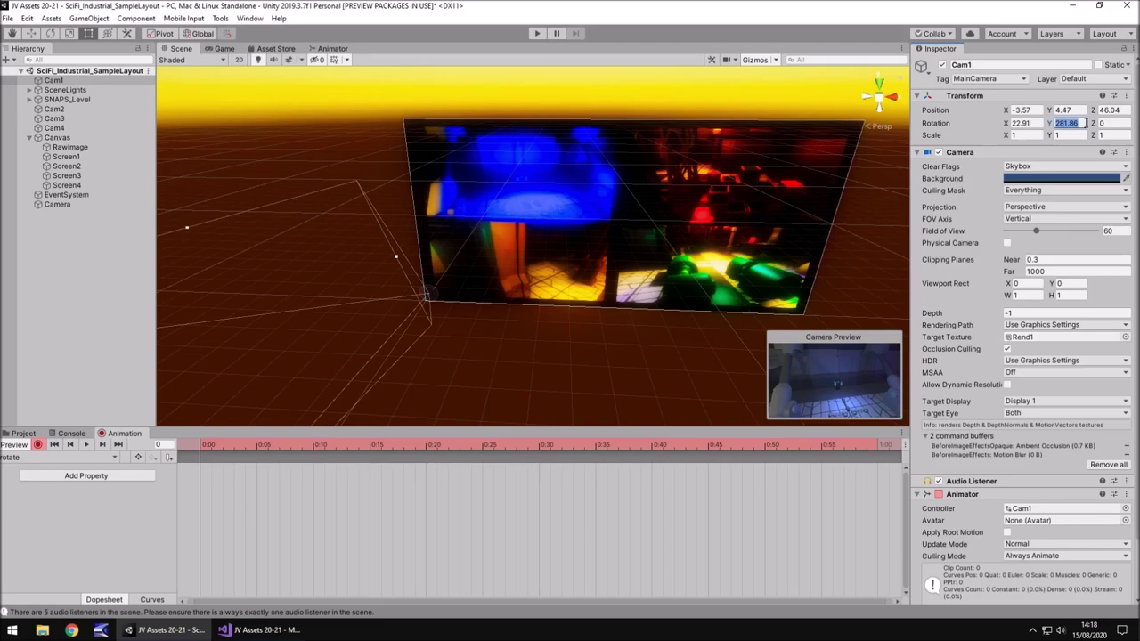
key("BackSpace")
key("ctrl+z")
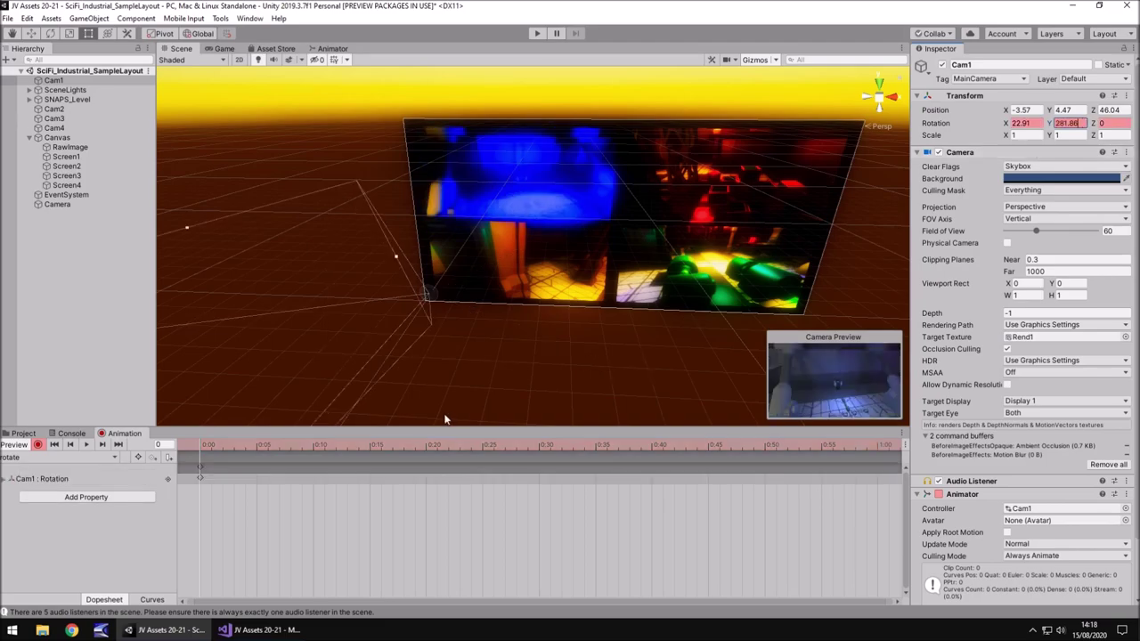
Step: At frame 300, turn Cam1 to Rotation Y 257.96
left_click(161, 444)
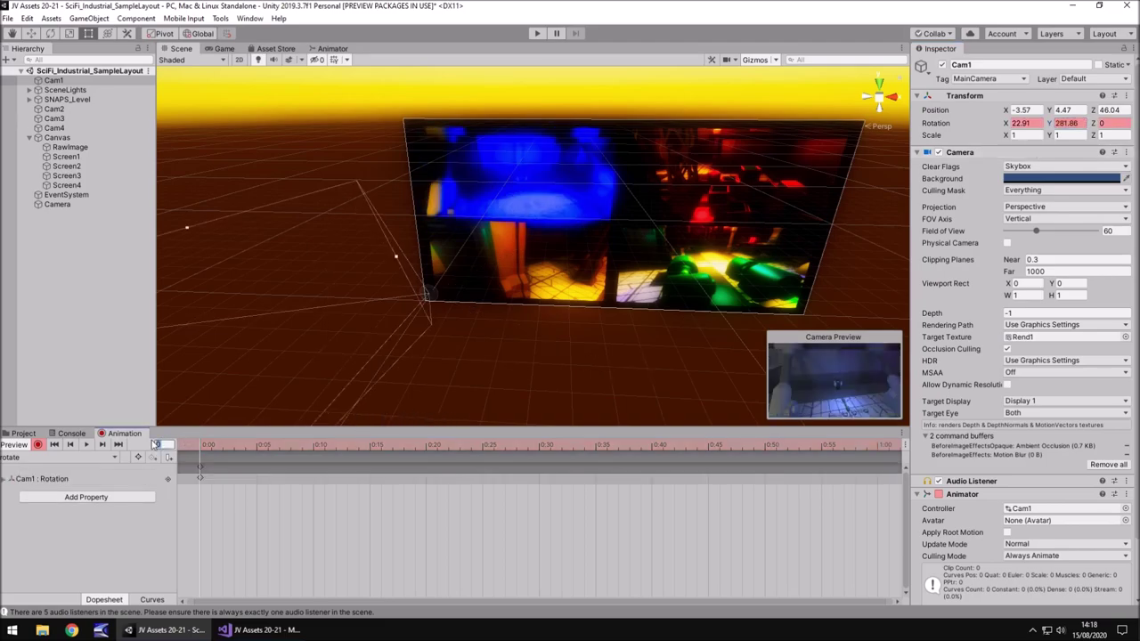
type("300")
key("Return")
left_click(31, 32)
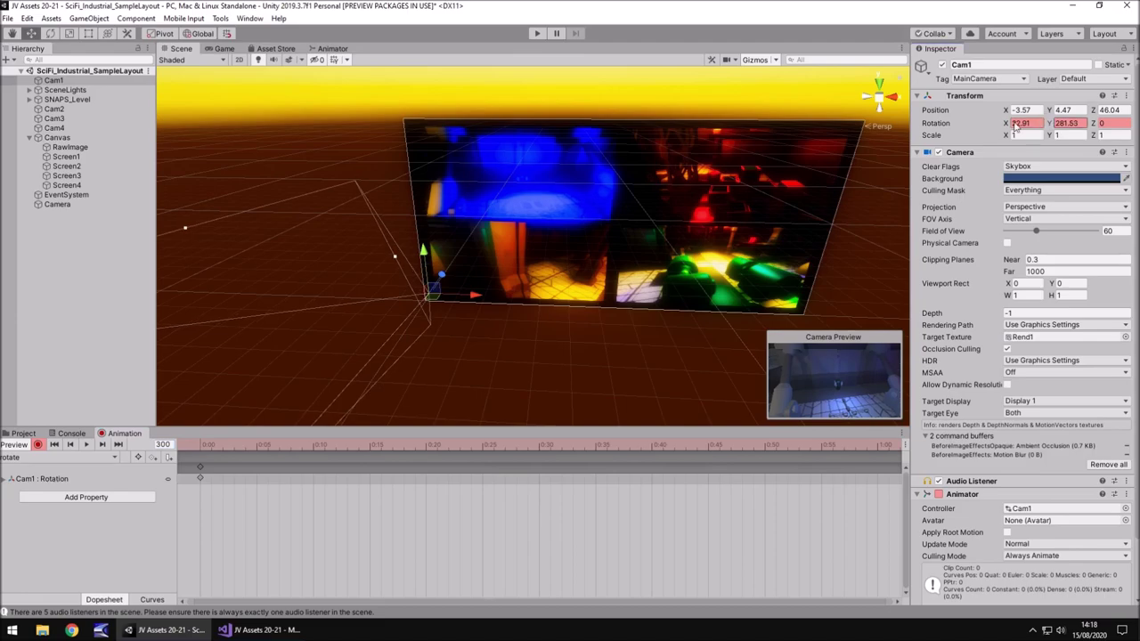
left_click_drag(1049, 123, 566, 130)
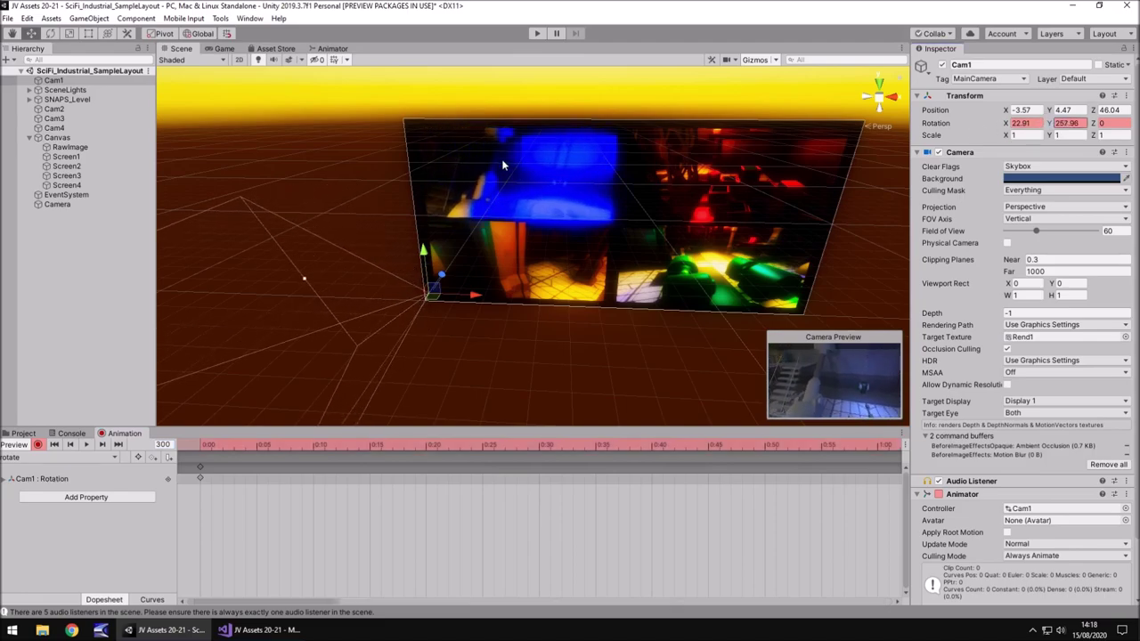
left_click(152, 443)
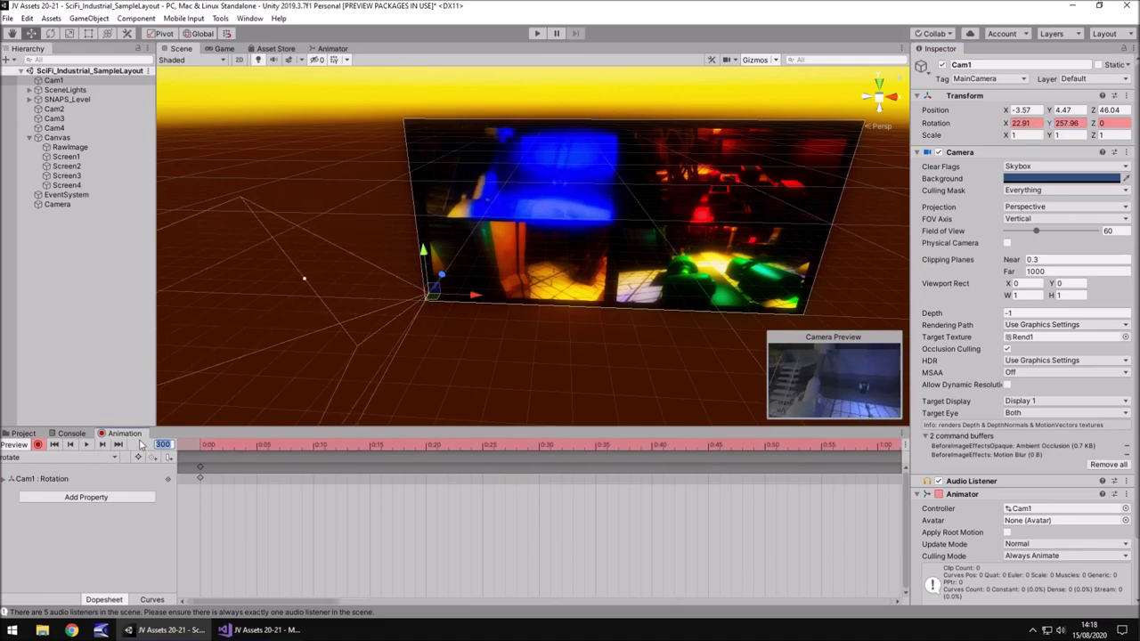
type("300")
key("Return")
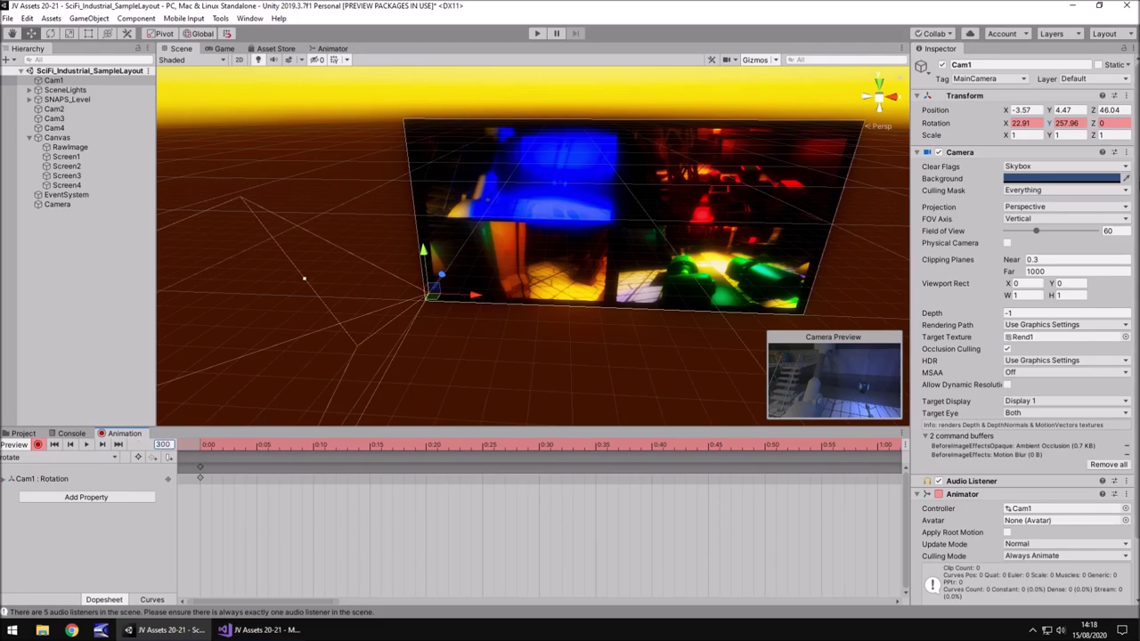
Step: Key Rotation Y 319.7 at frame 600 and 281.86 at frame 900
left_click(164, 444)
type("600")
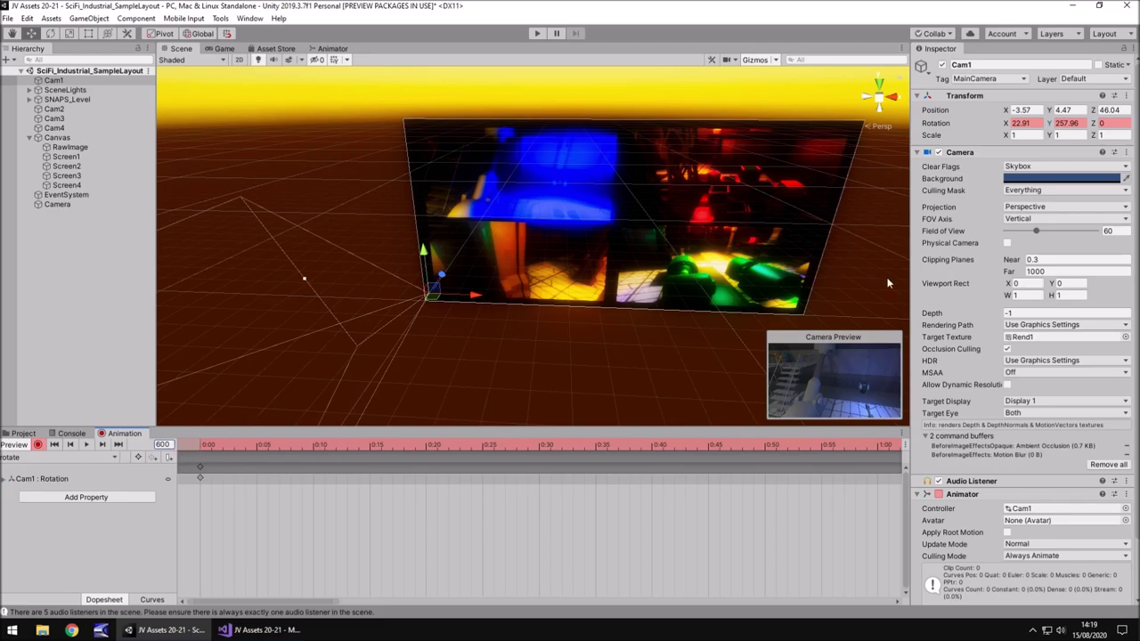
left_click_drag(1050, 124, 1127, 130)
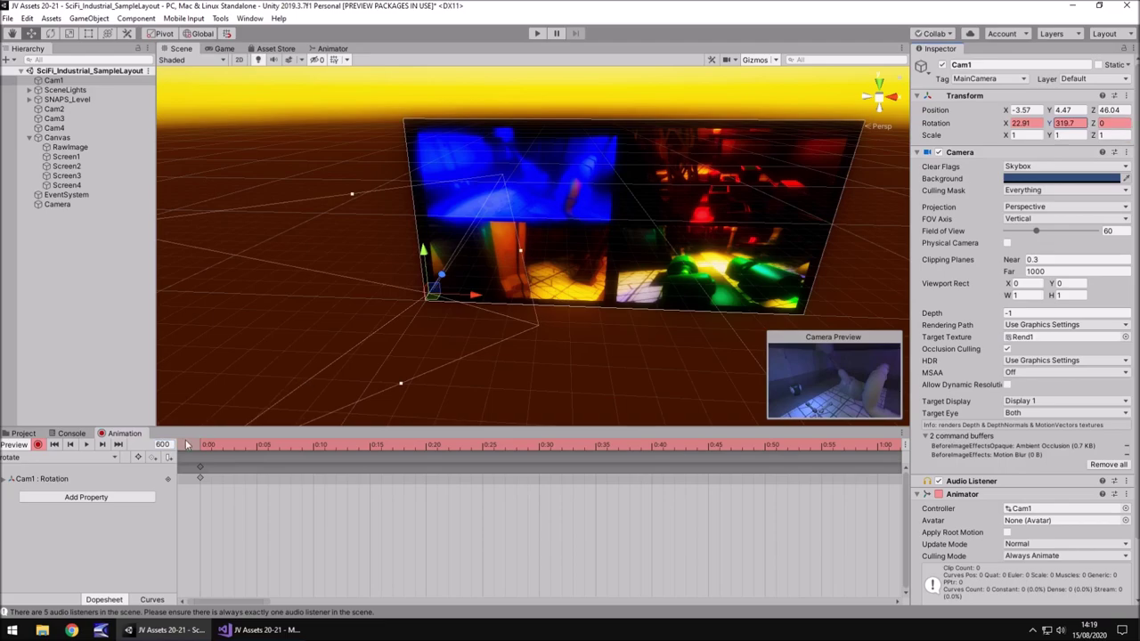
left_click(166, 444)
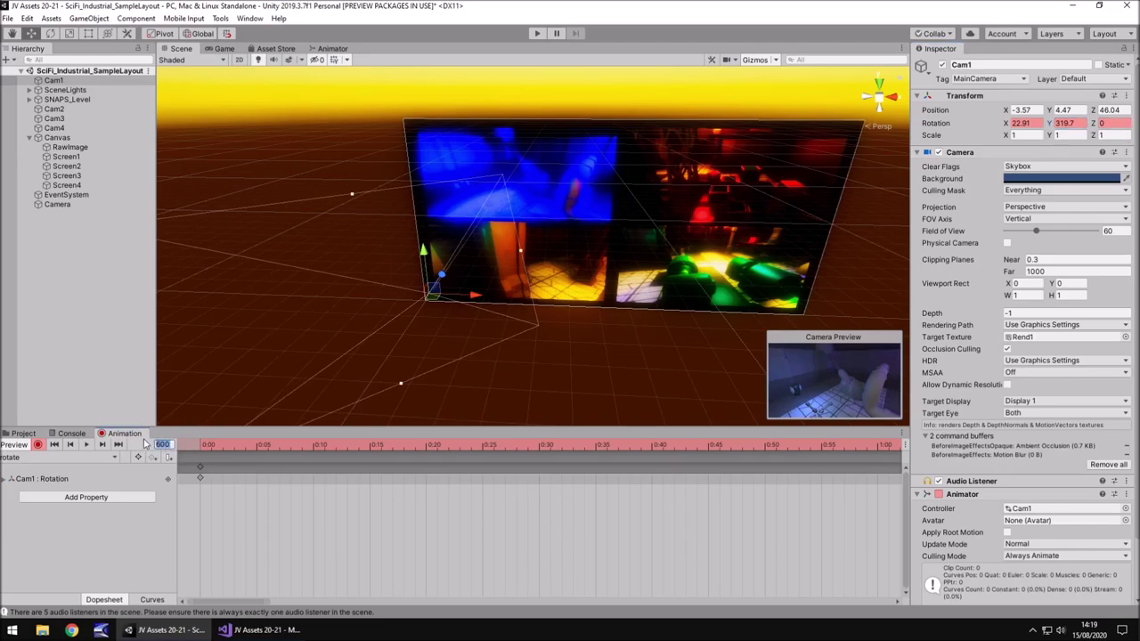
type("900")
left_click(1069, 124)
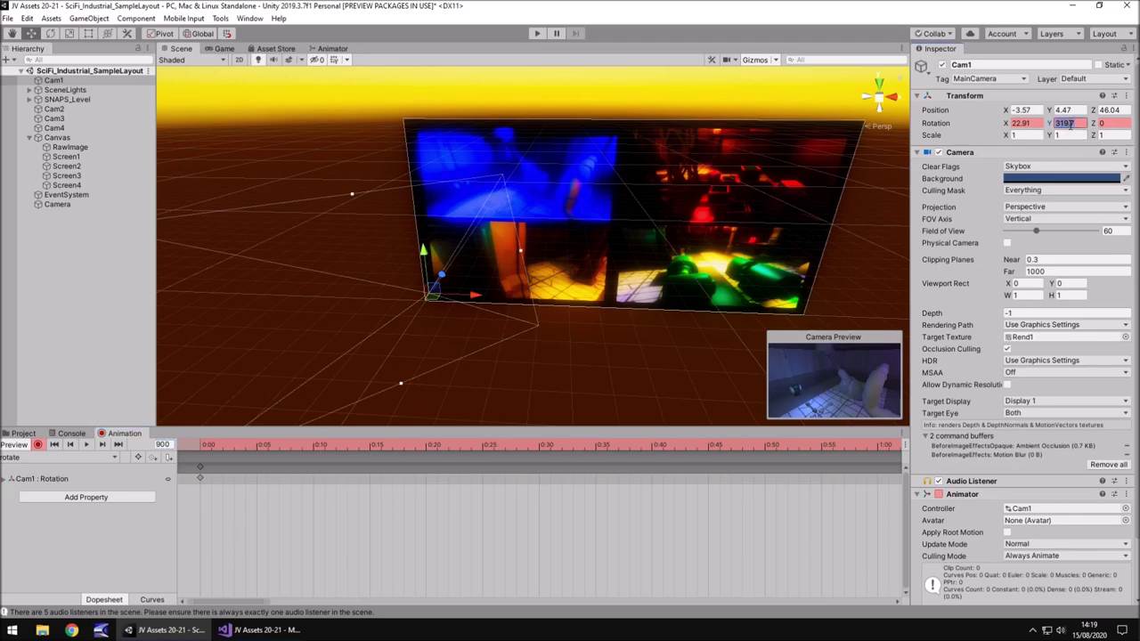
type("281.86")
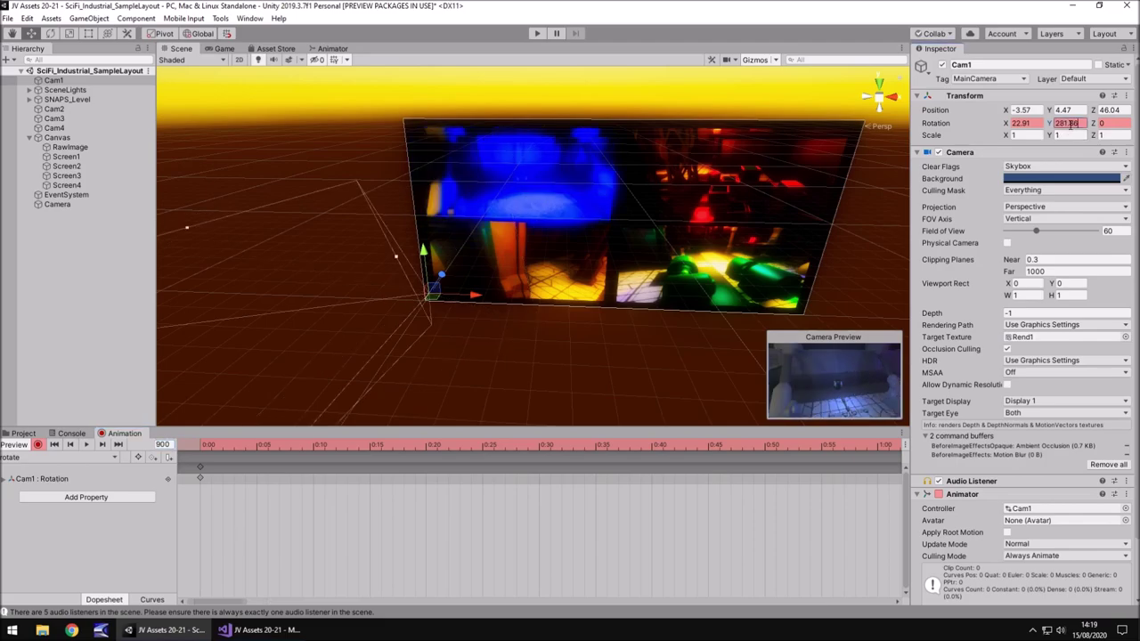
Step: Turn off keyframe recording, return to the Scripts assets, and play to watch Cam1 rotate
left_click(38, 444)
left_click(22, 433)
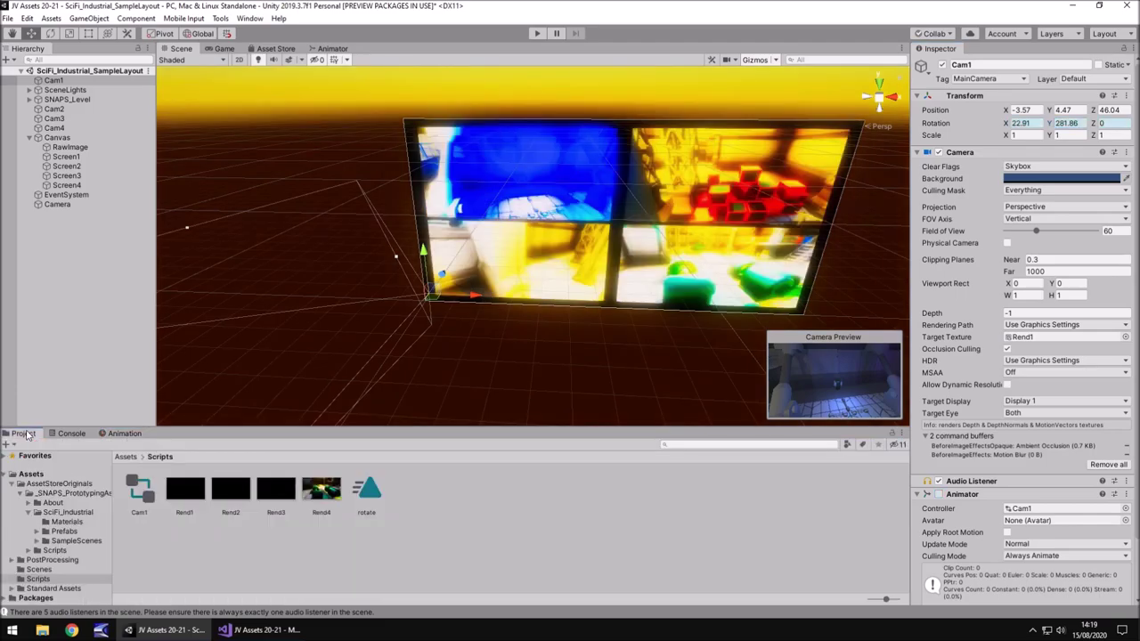
left_click(533, 34)
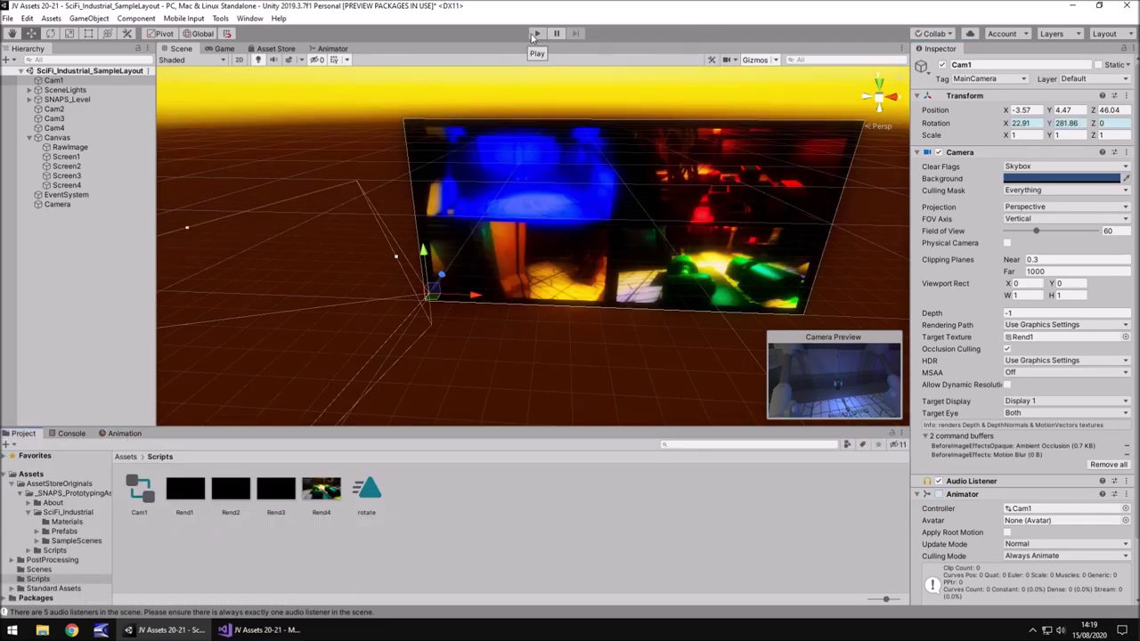